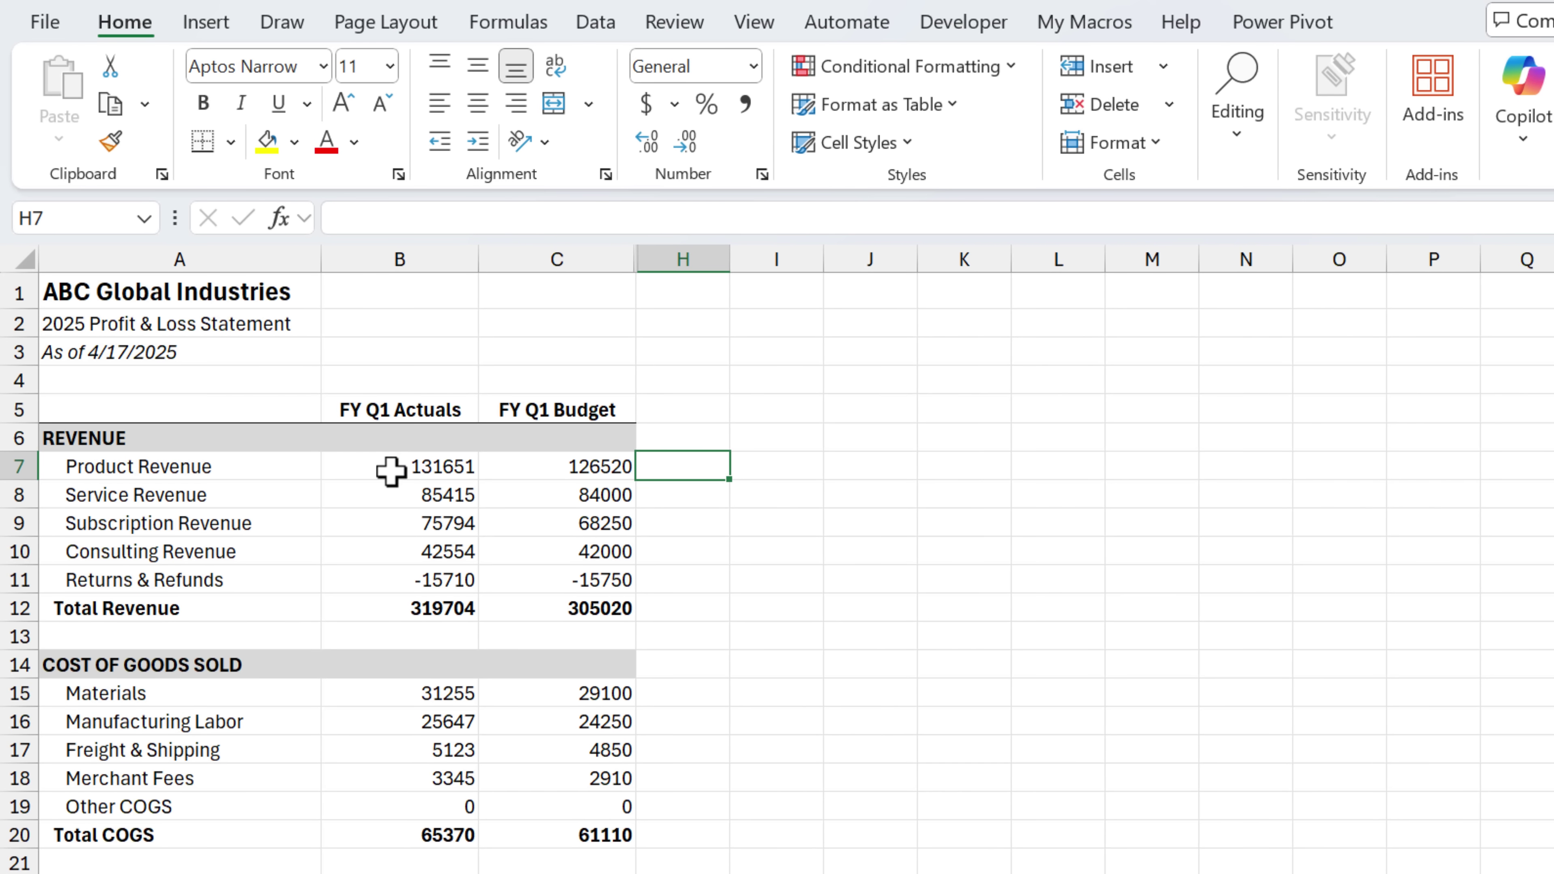
Apply Currency format to the FY Q1 Actuals figures in B7:B20.
{"action": "left_click_drag", "start_coordinate": [386, 467], "coordinate": [405, 809]}
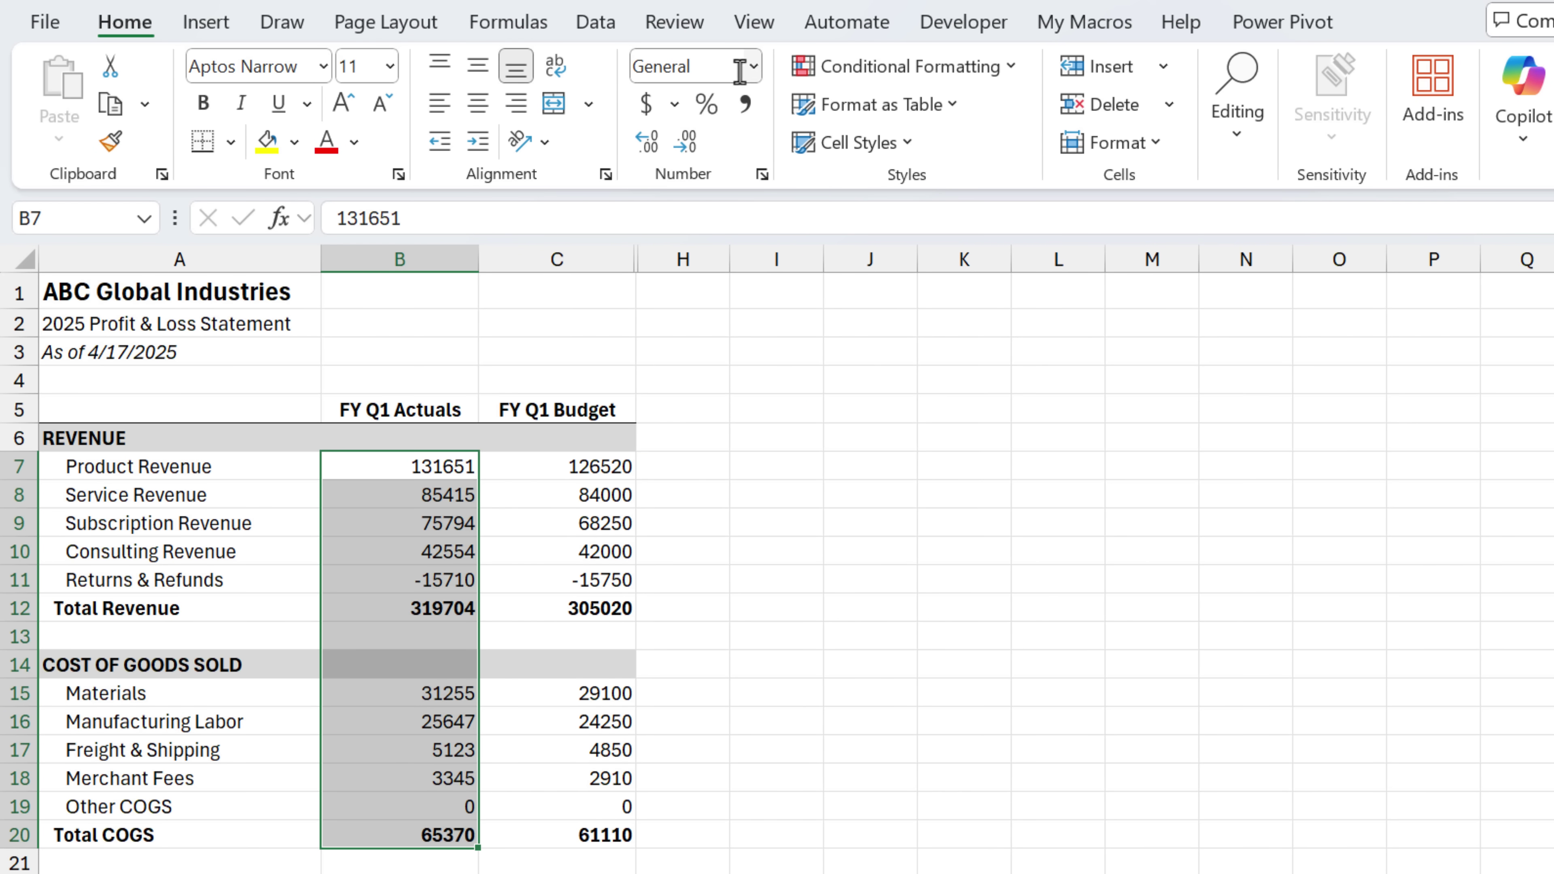
{"action": "left_click", "coordinate": [753, 66]}
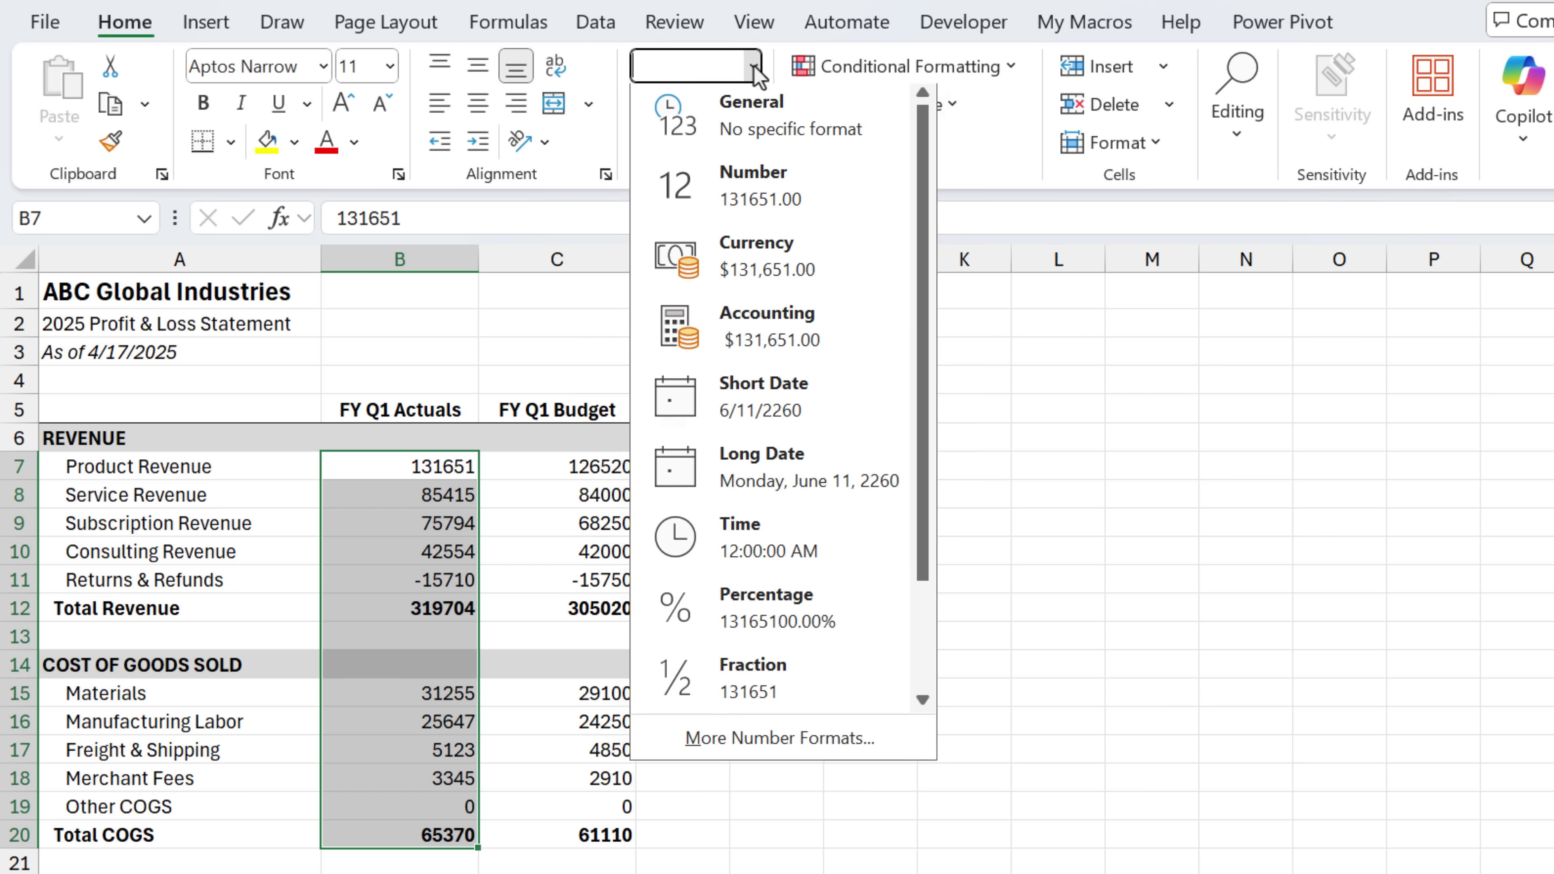
{"action": "left_click", "coordinate": [832, 276]}
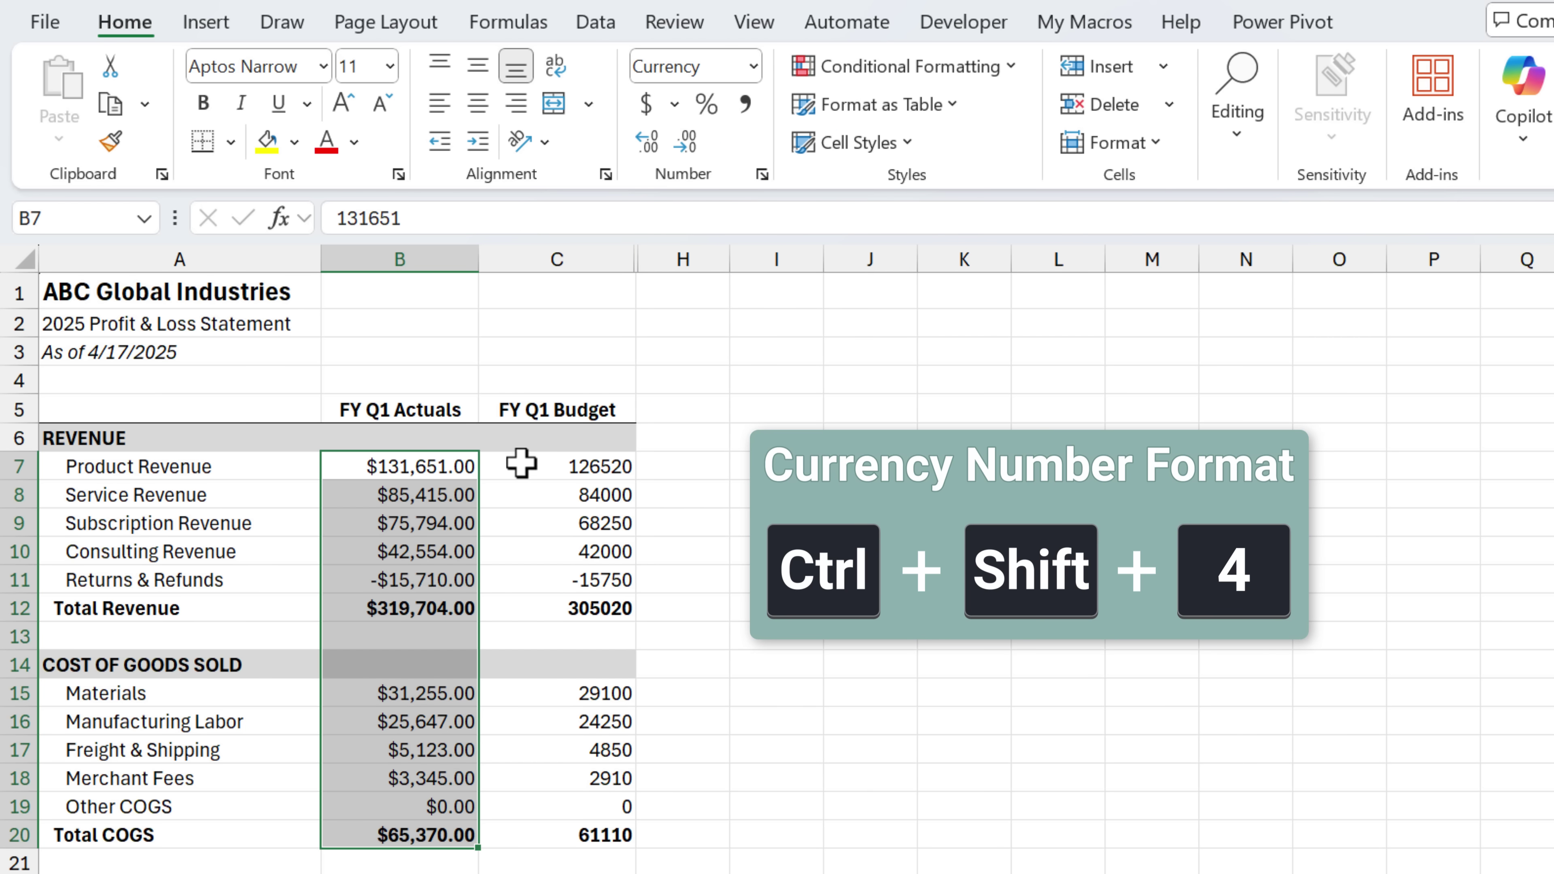
Apply Accounting format to the FY Q1 Budget figures in C7:C20.
{"action": "left_click_drag", "start_coordinate": [520, 464], "coordinate": [544, 833]}
{"action": "left_click", "coordinate": [753, 66]}
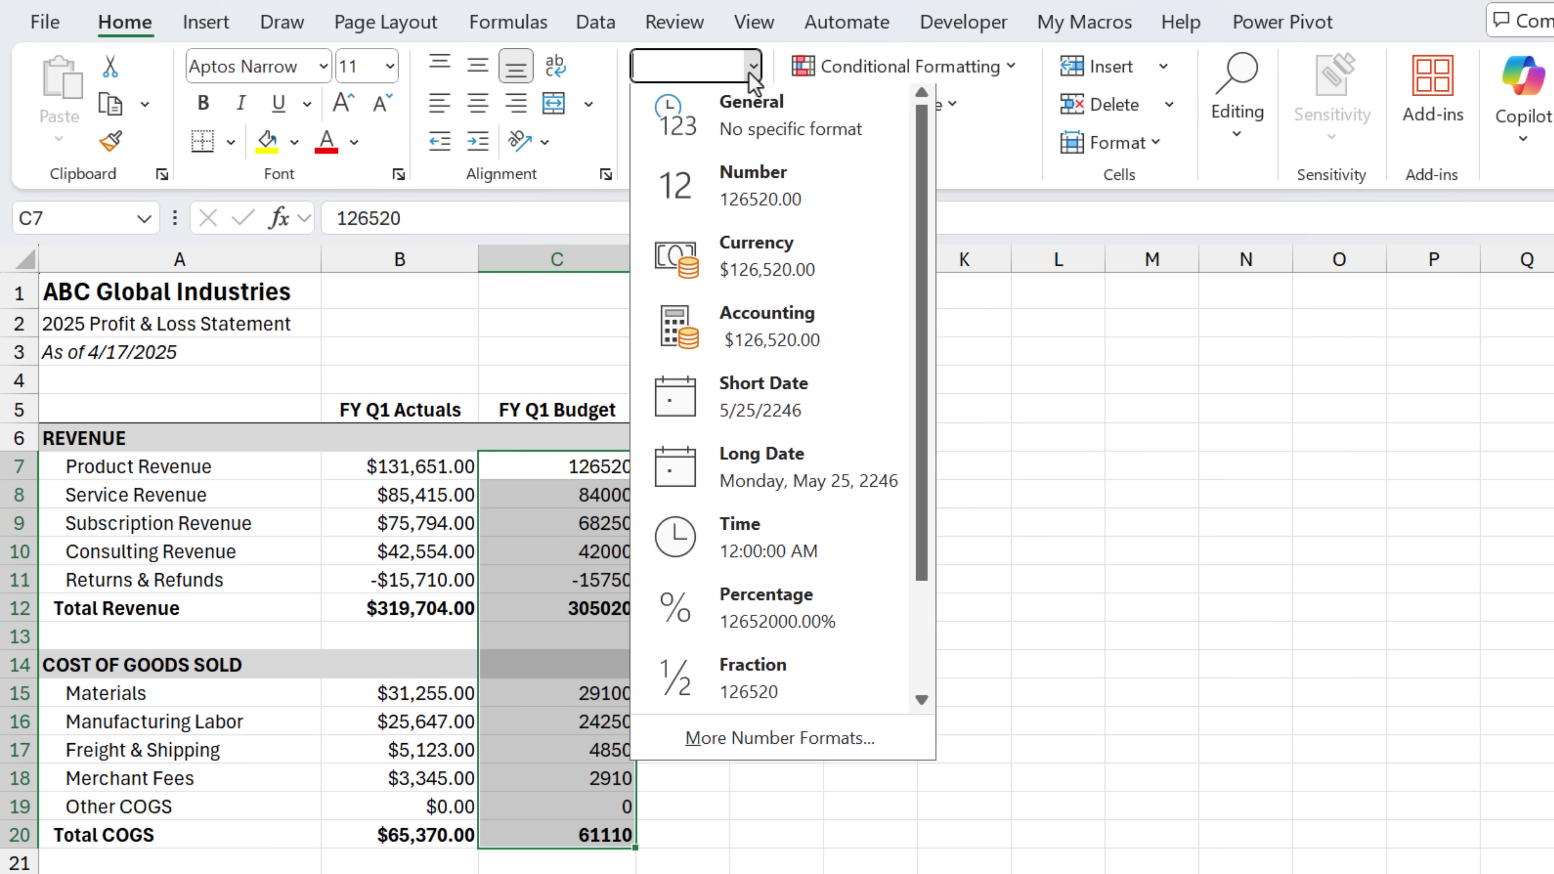
{"action": "left_click", "coordinate": [734, 352]}
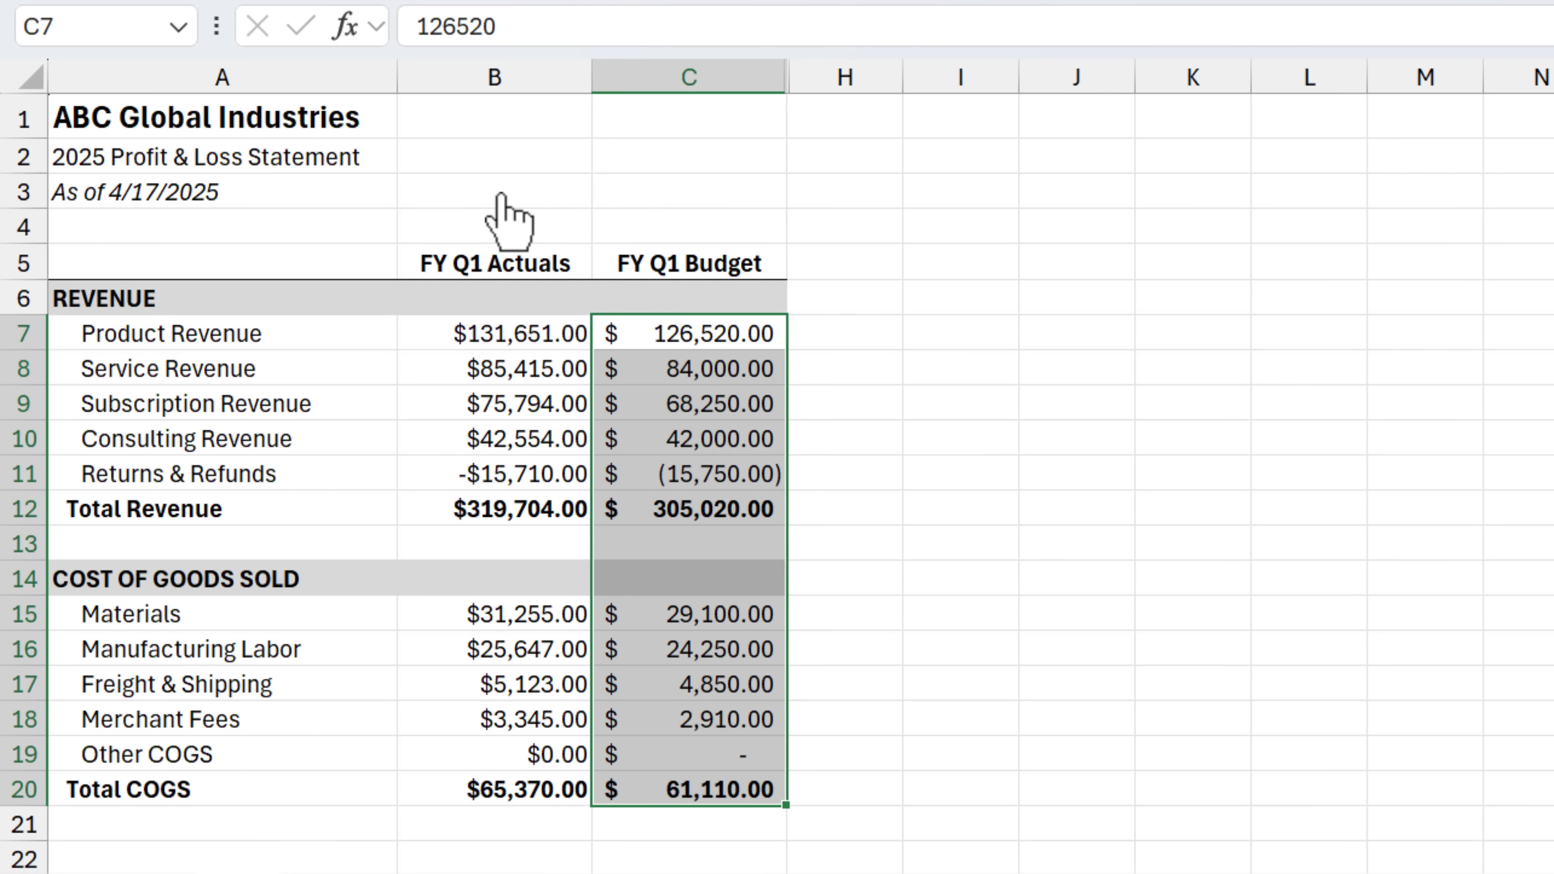
Compare how Currency and Accounting show zero in B19 and C19, then reselect B7:B20.
{"action": "left_click", "coordinate": [498, 196]}
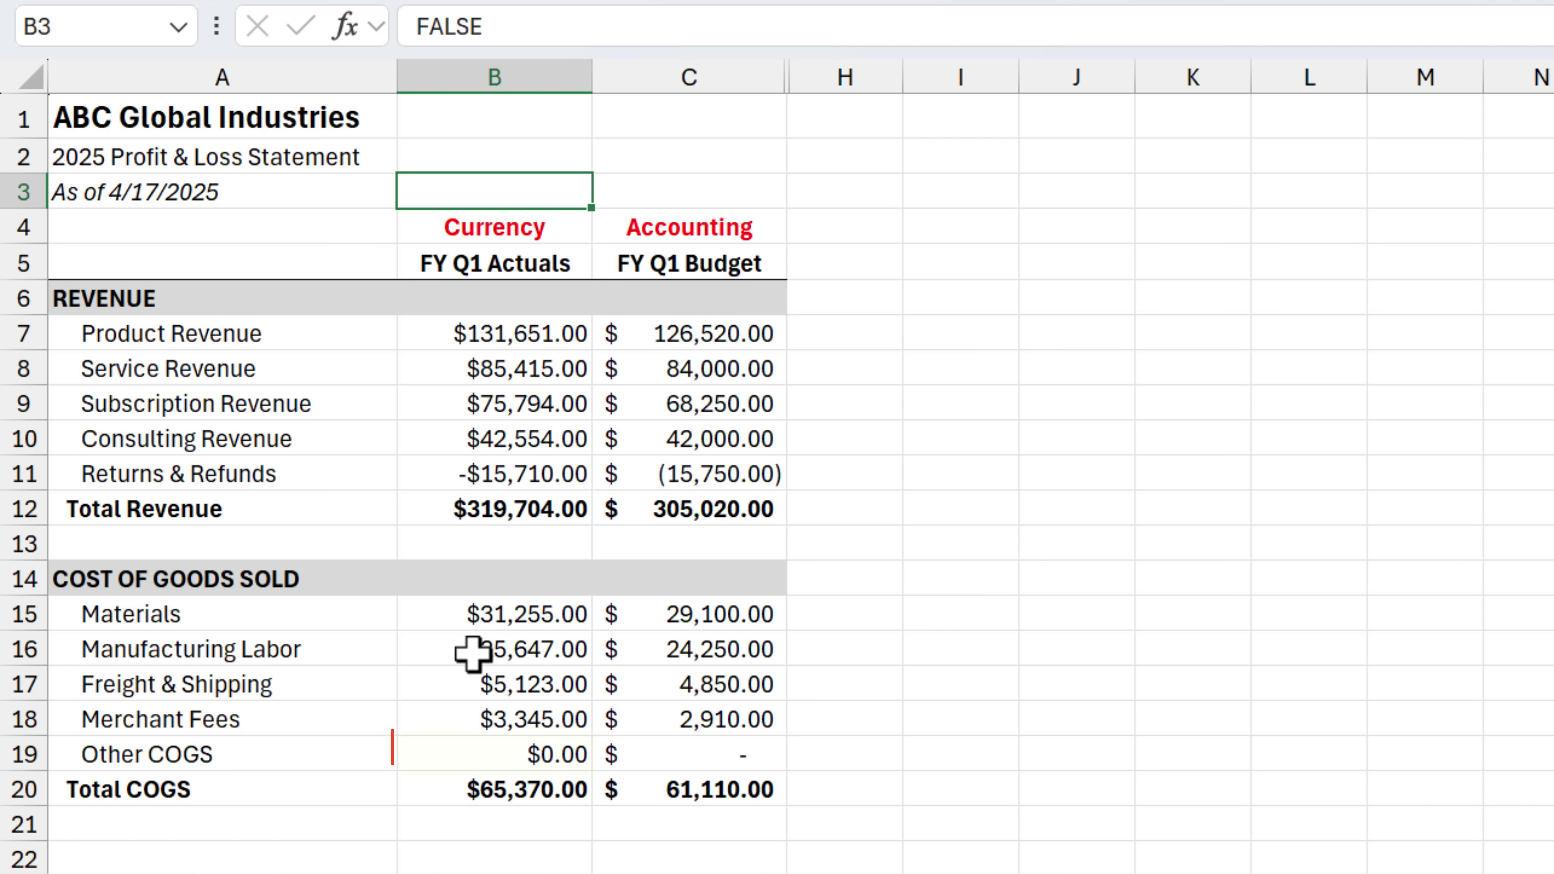
{"action": "left_click", "coordinate": [502, 754]}
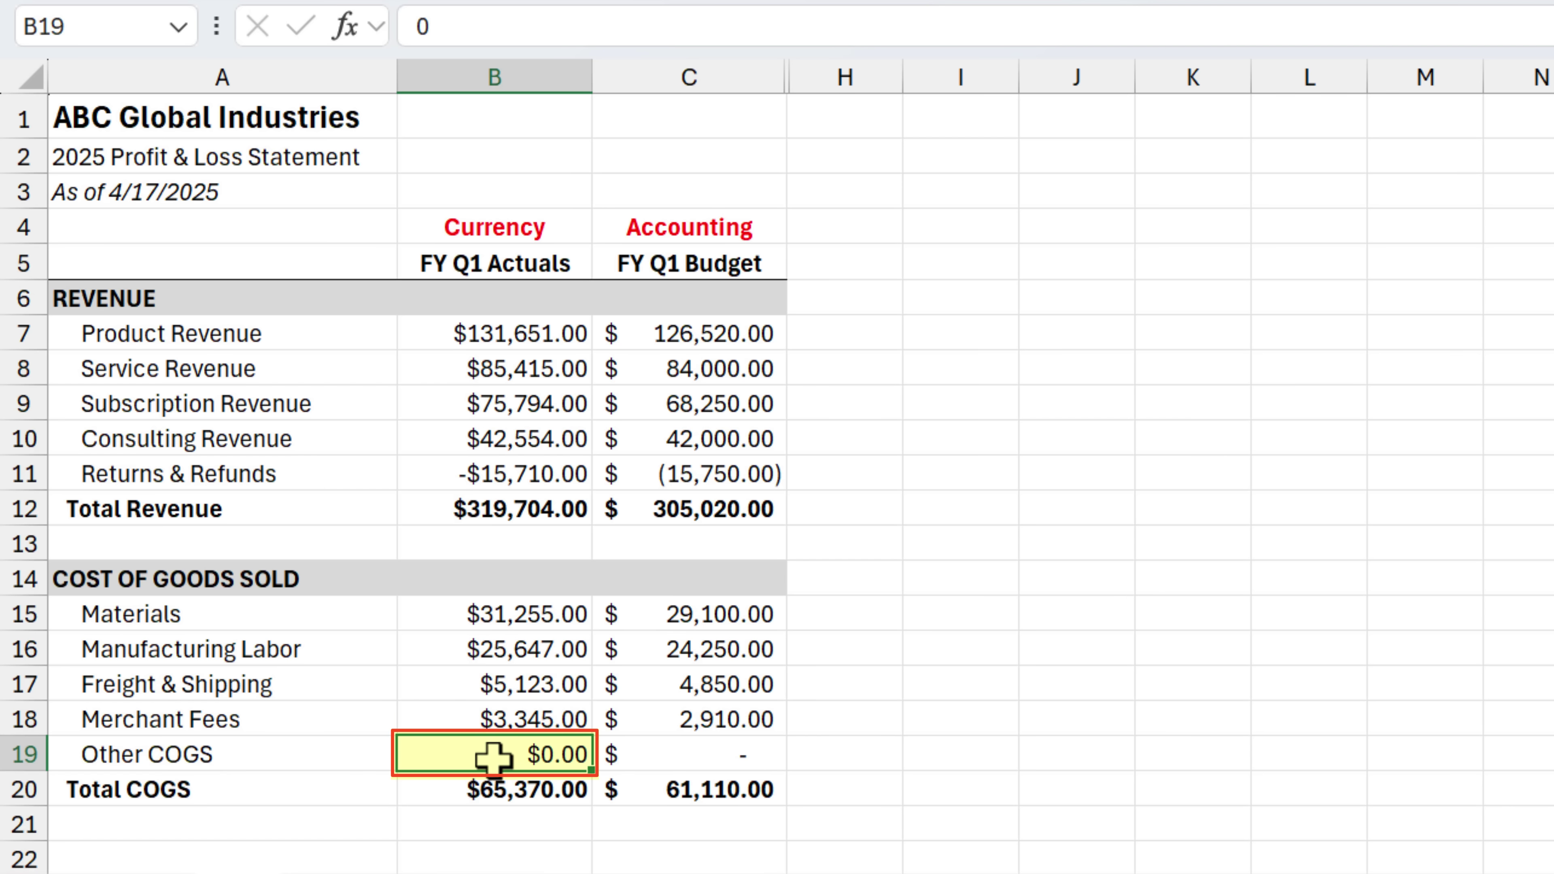
{"action": "left_click", "coordinate": [655, 754]}
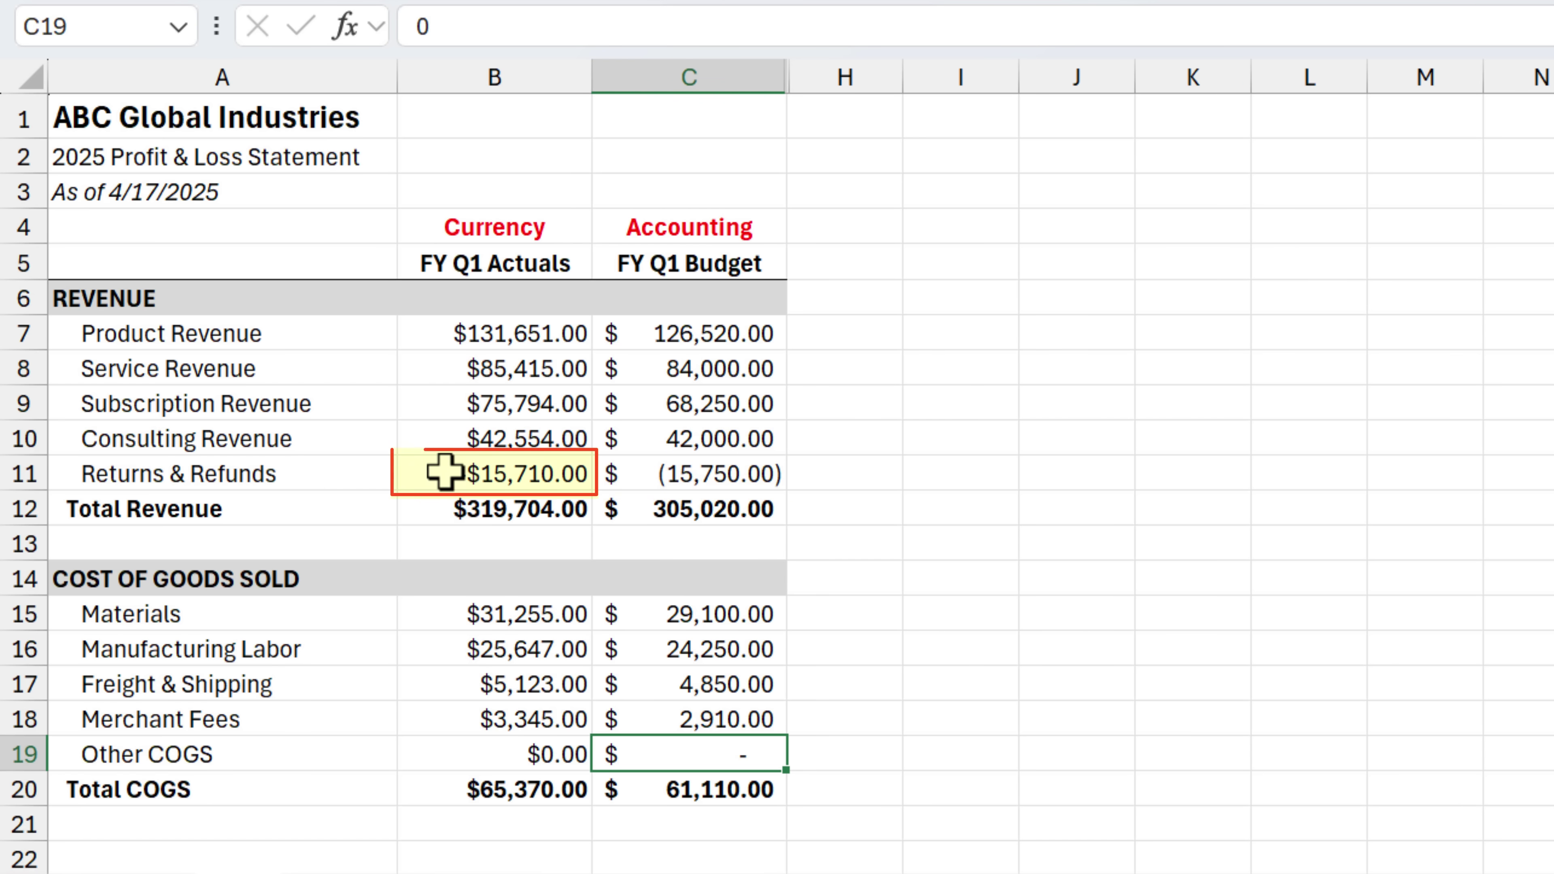
{"action": "left_click_drag", "start_coordinate": [436, 333], "coordinate": [439, 786]}
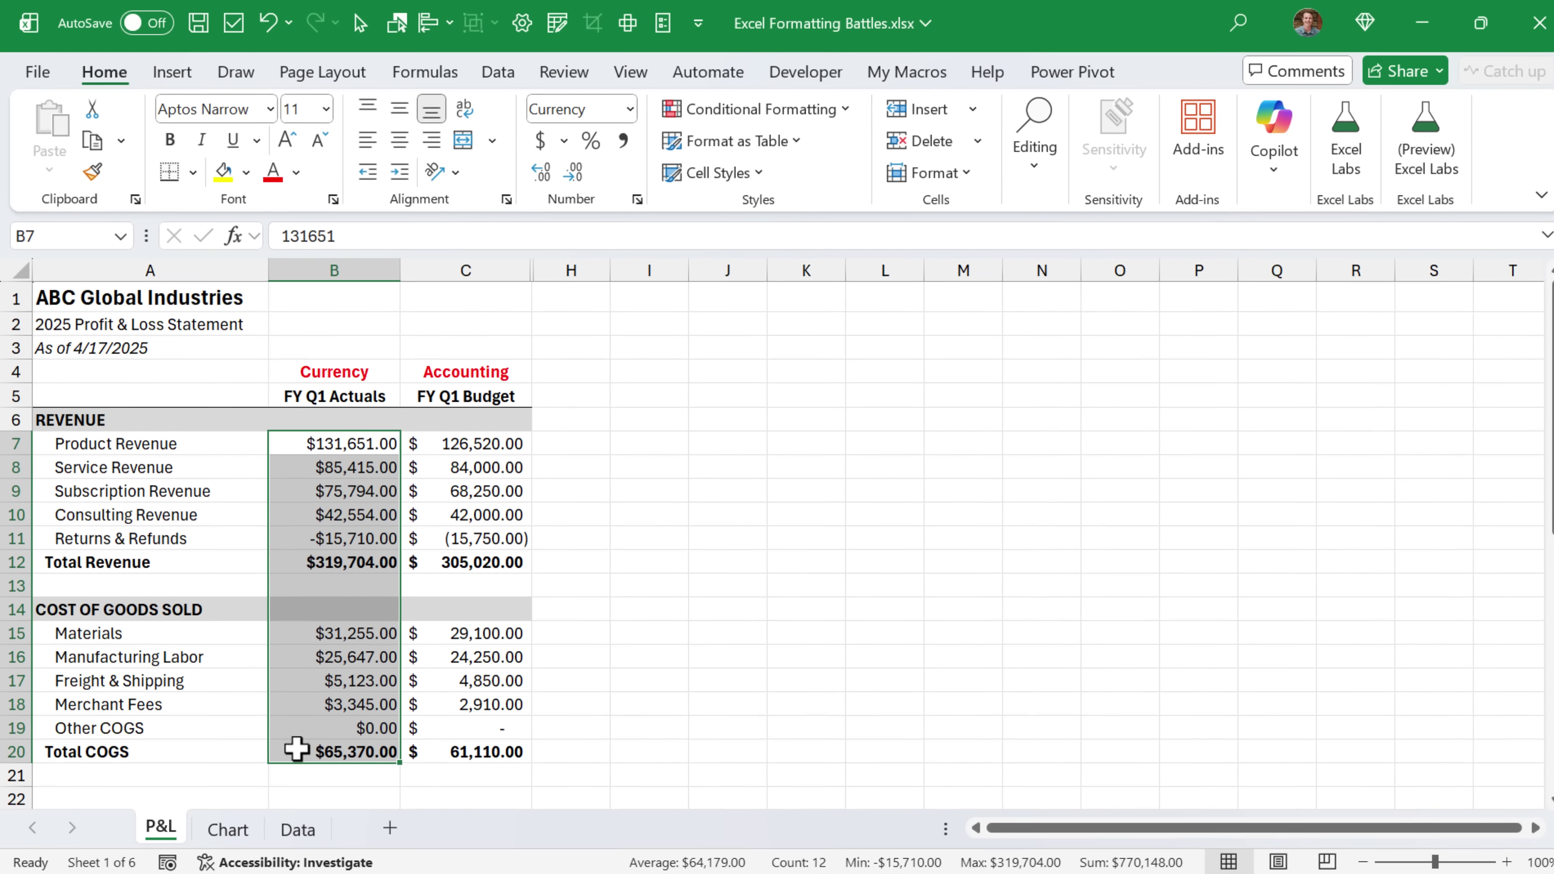
Give the Actuals Currency format the ($1,234.10) negative style so refunds read ($15,710.00).
{"action": "right_click", "coordinate": [299, 715]}
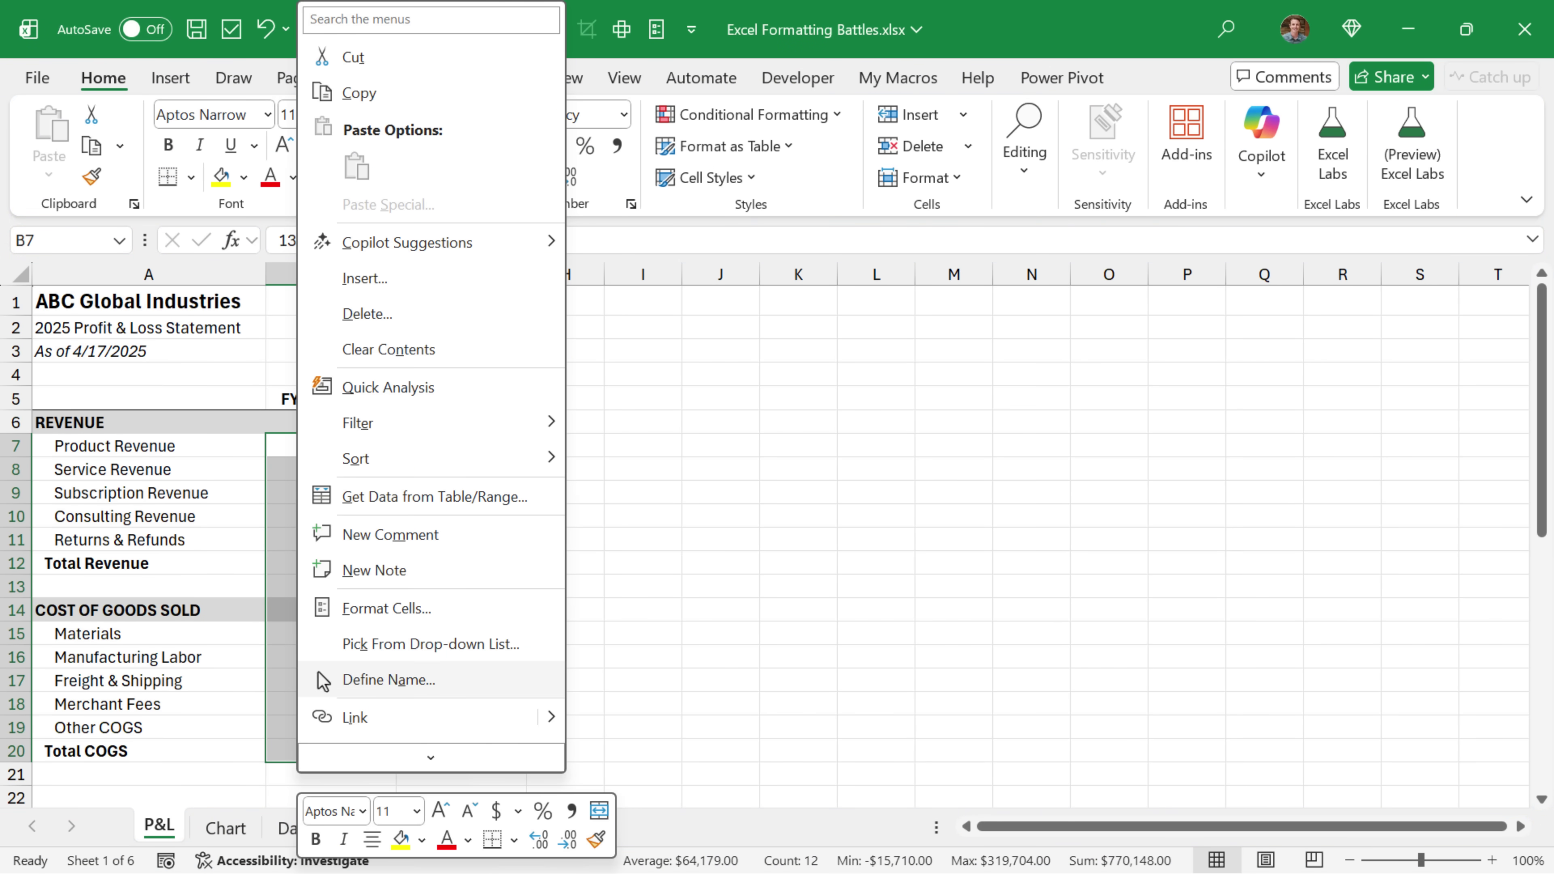
{"action": "left_click", "coordinate": [344, 612]}
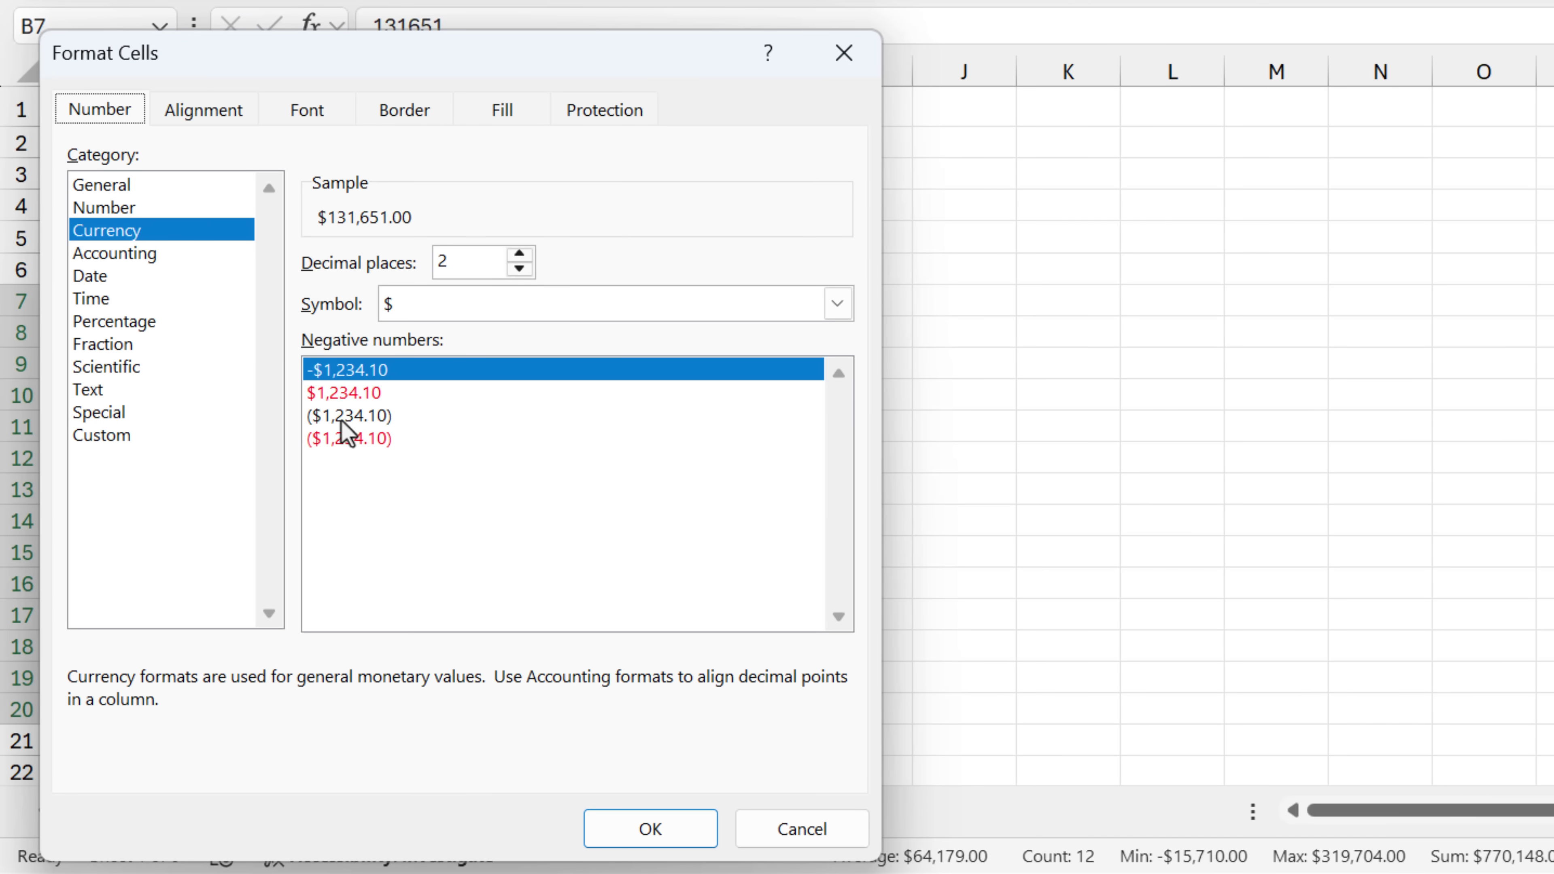
{"action": "left_click", "coordinate": [346, 416]}
{"action": "left_click", "coordinate": [592, 840]}
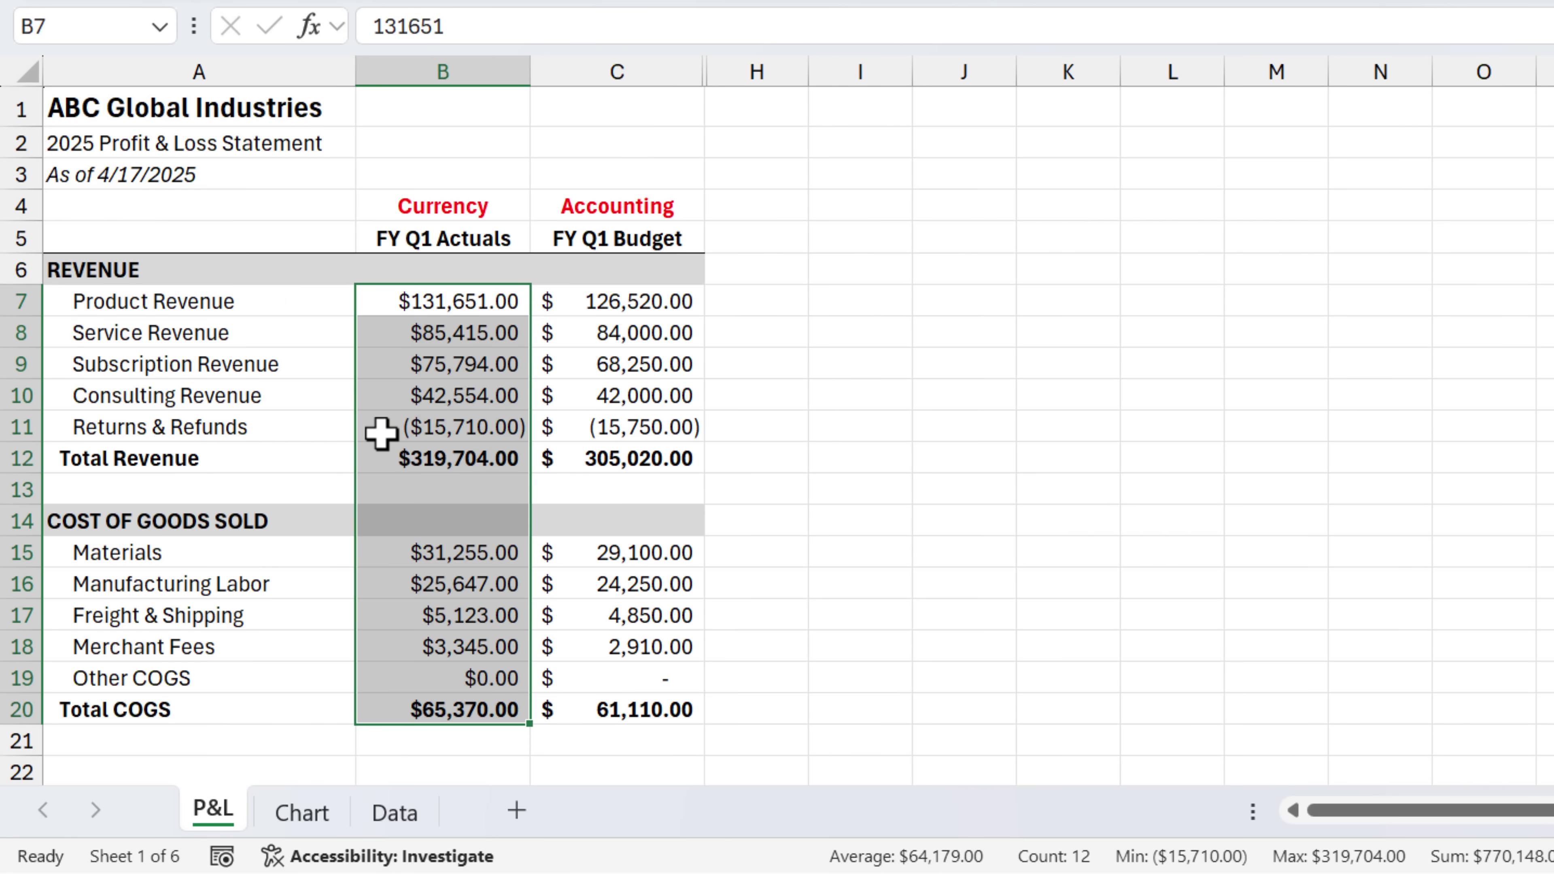
{"action": "left_click", "coordinate": [569, 303]}
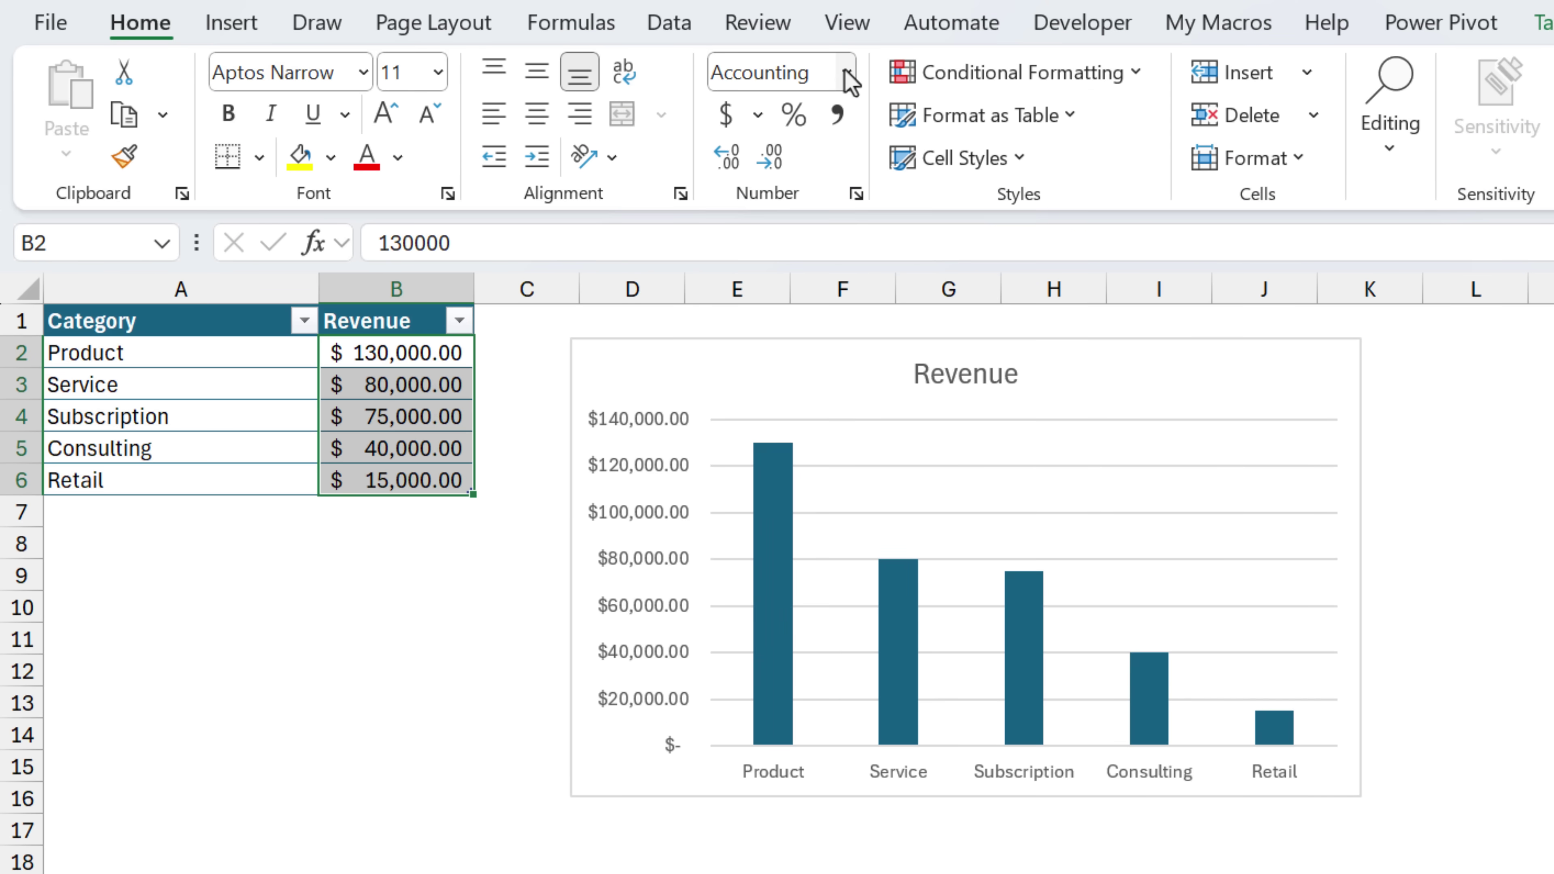
Format Revenue values B2:B6 as Currency with no decimals, e.g. $130,000.
{"action": "left_click", "coordinate": [846, 76]}
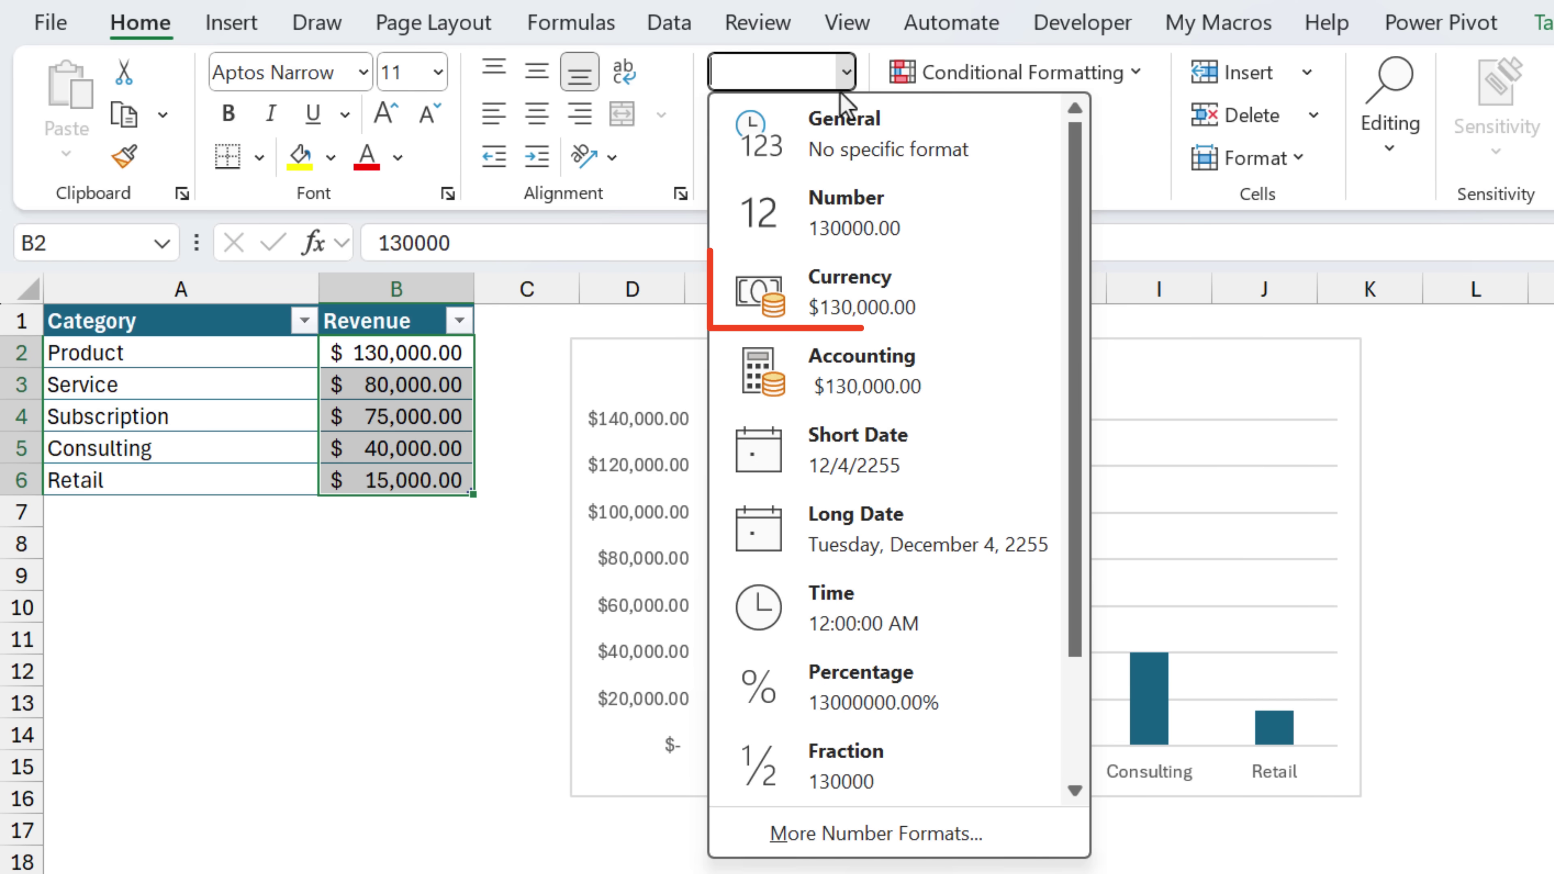
{"action": "left_click", "coordinate": [814, 299]}
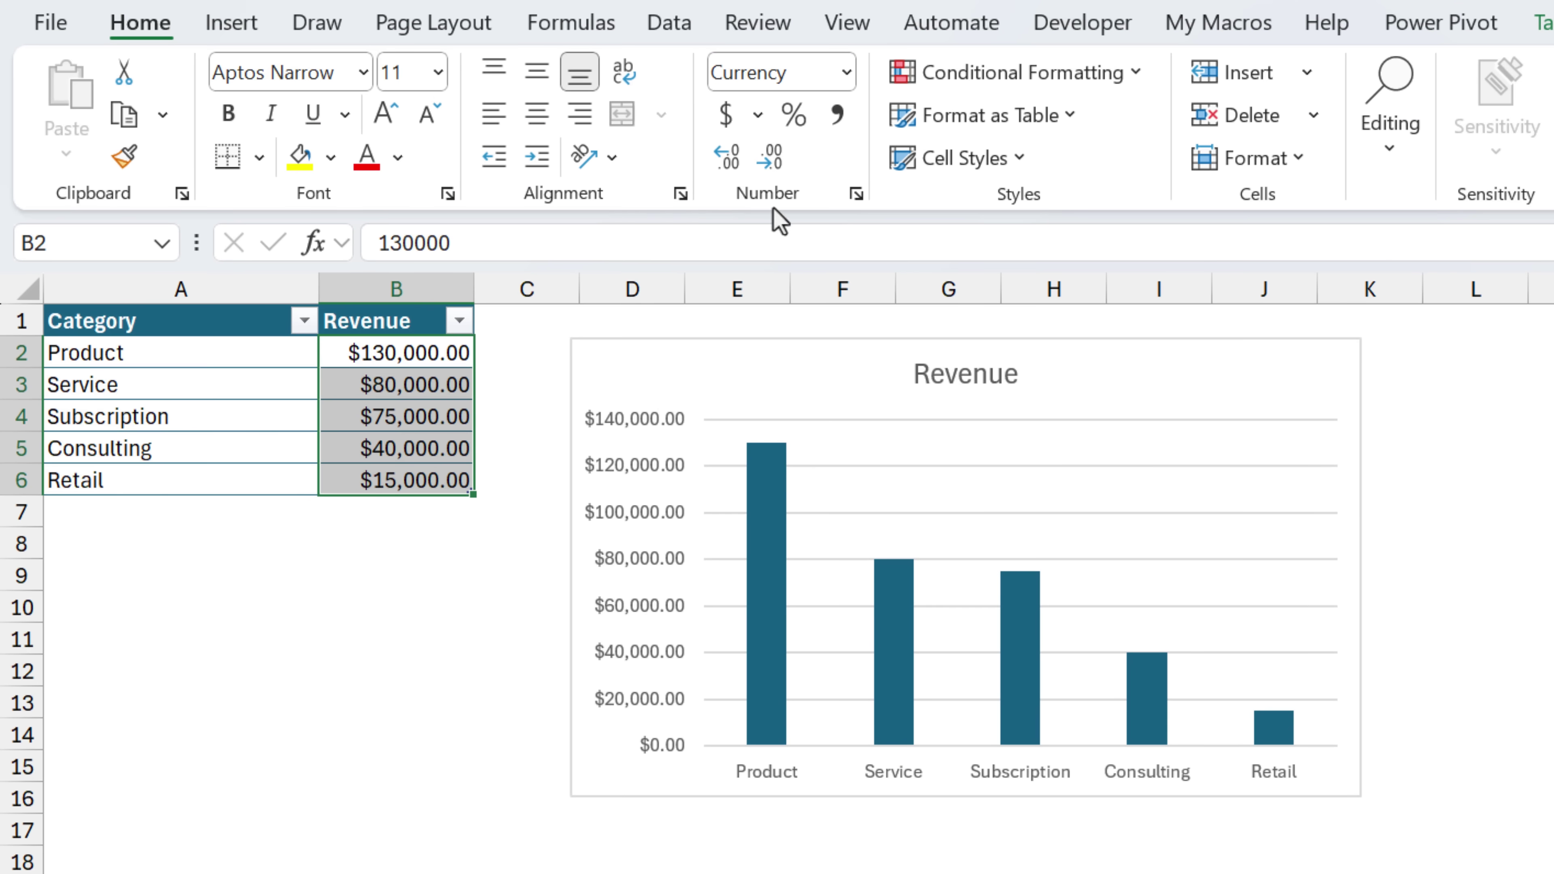
{"action": "left_click", "coordinate": [772, 160]}
{"action": "left_click", "coordinate": [772, 160]}
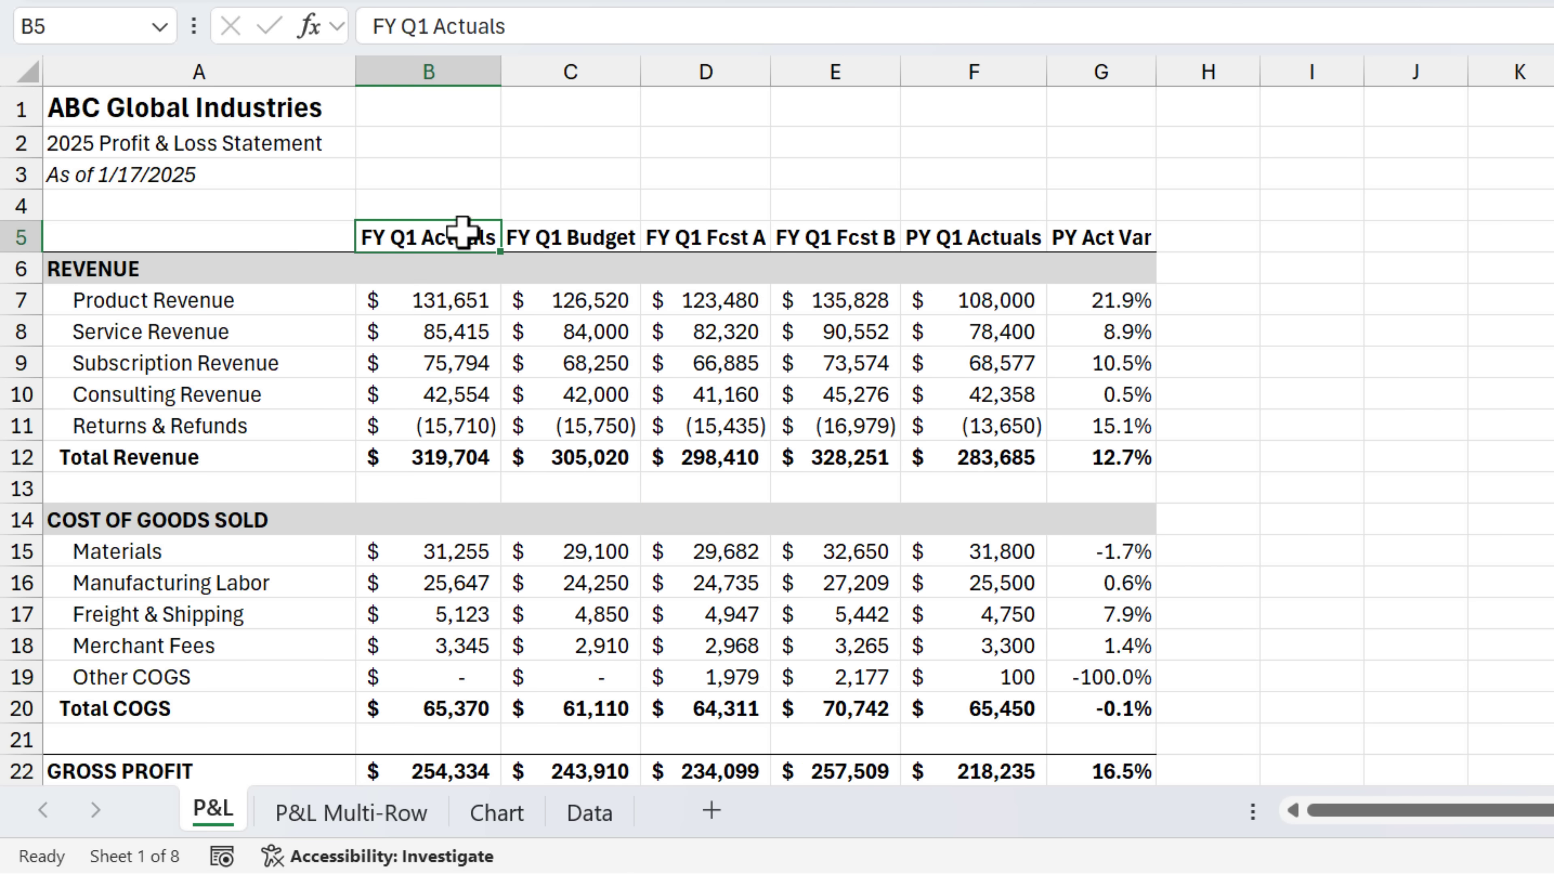
Narrow columns B–G and wrap headers B5:G5 so they read like 'FY Q1 / Actuals'.
{"action": "left_click_drag", "start_coordinate": [462, 233], "coordinate": [1084, 240]}
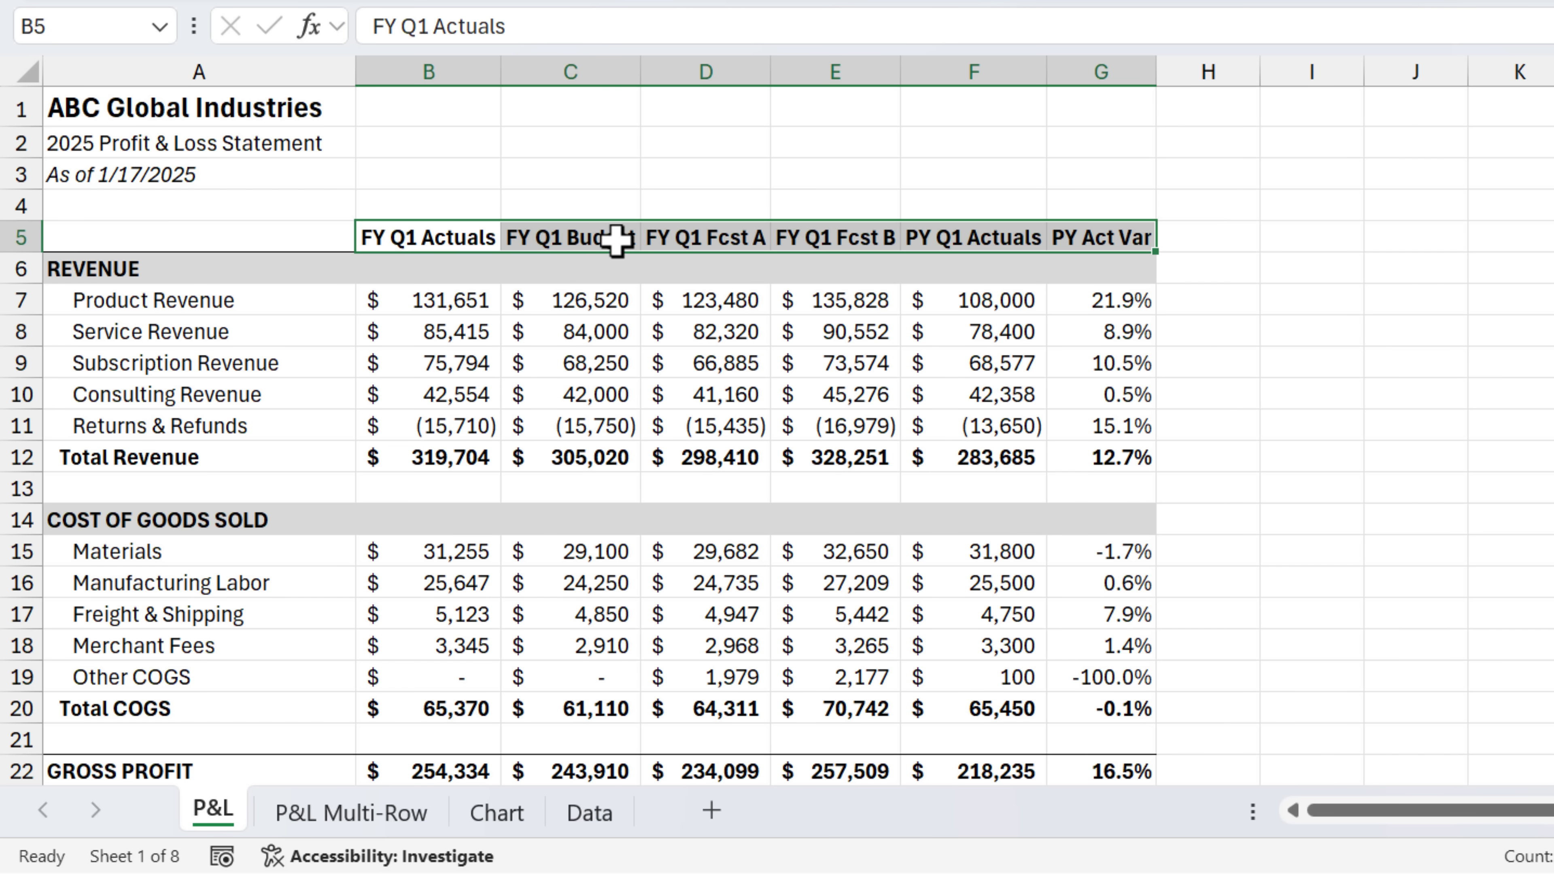
{"action": "left_click_drag", "start_coordinate": [451, 67], "coordinate": [1030, 70]}
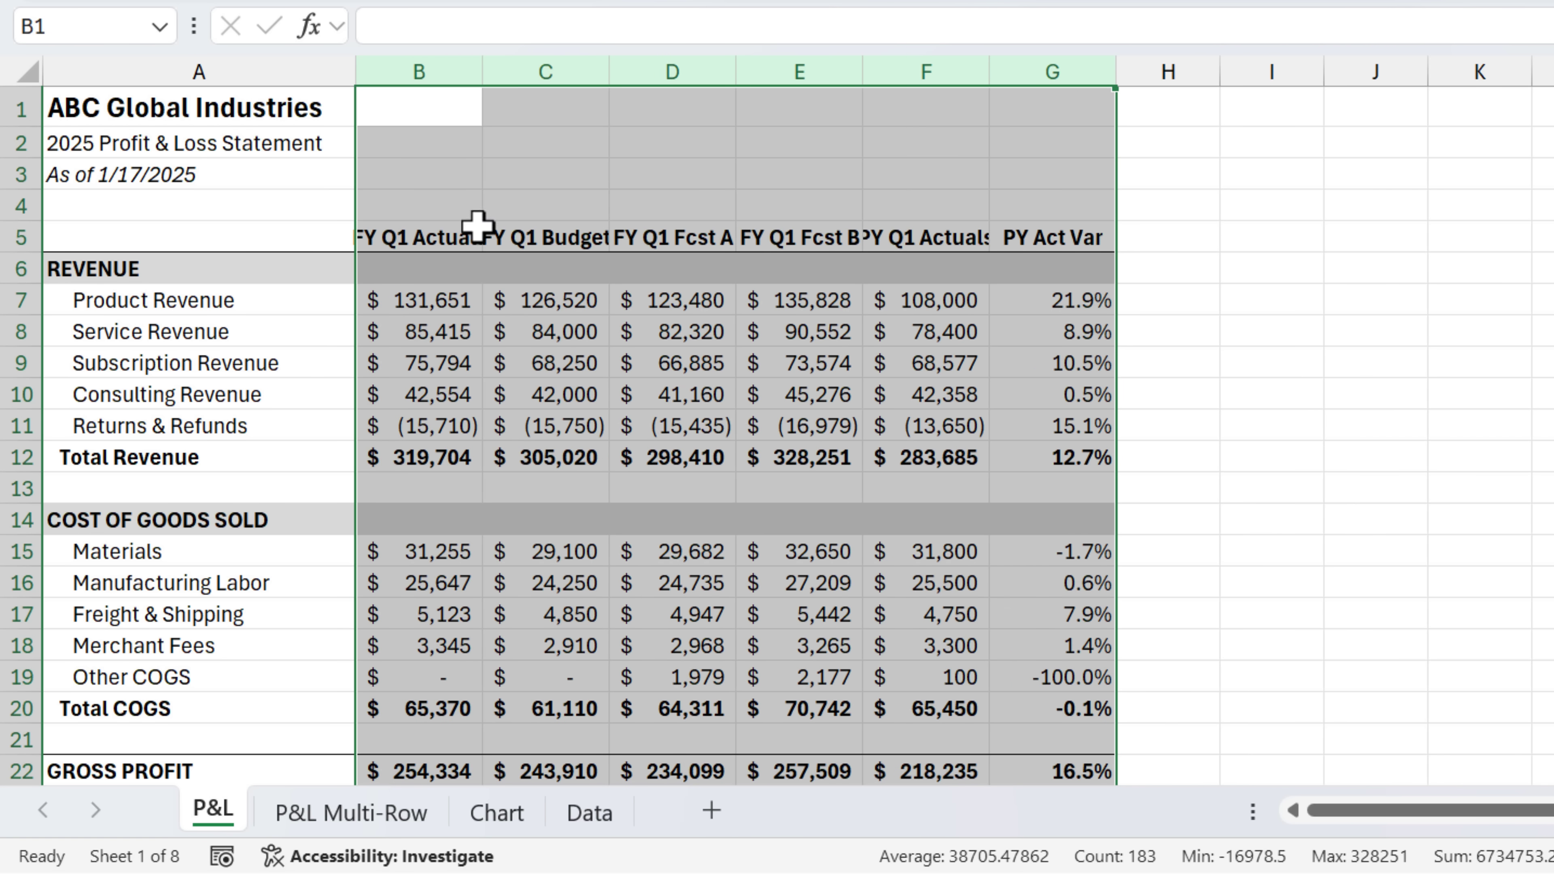
{"action": "left_click_drag", "start_coordinate": [454, 235], "coordinate": [1009, 243]}
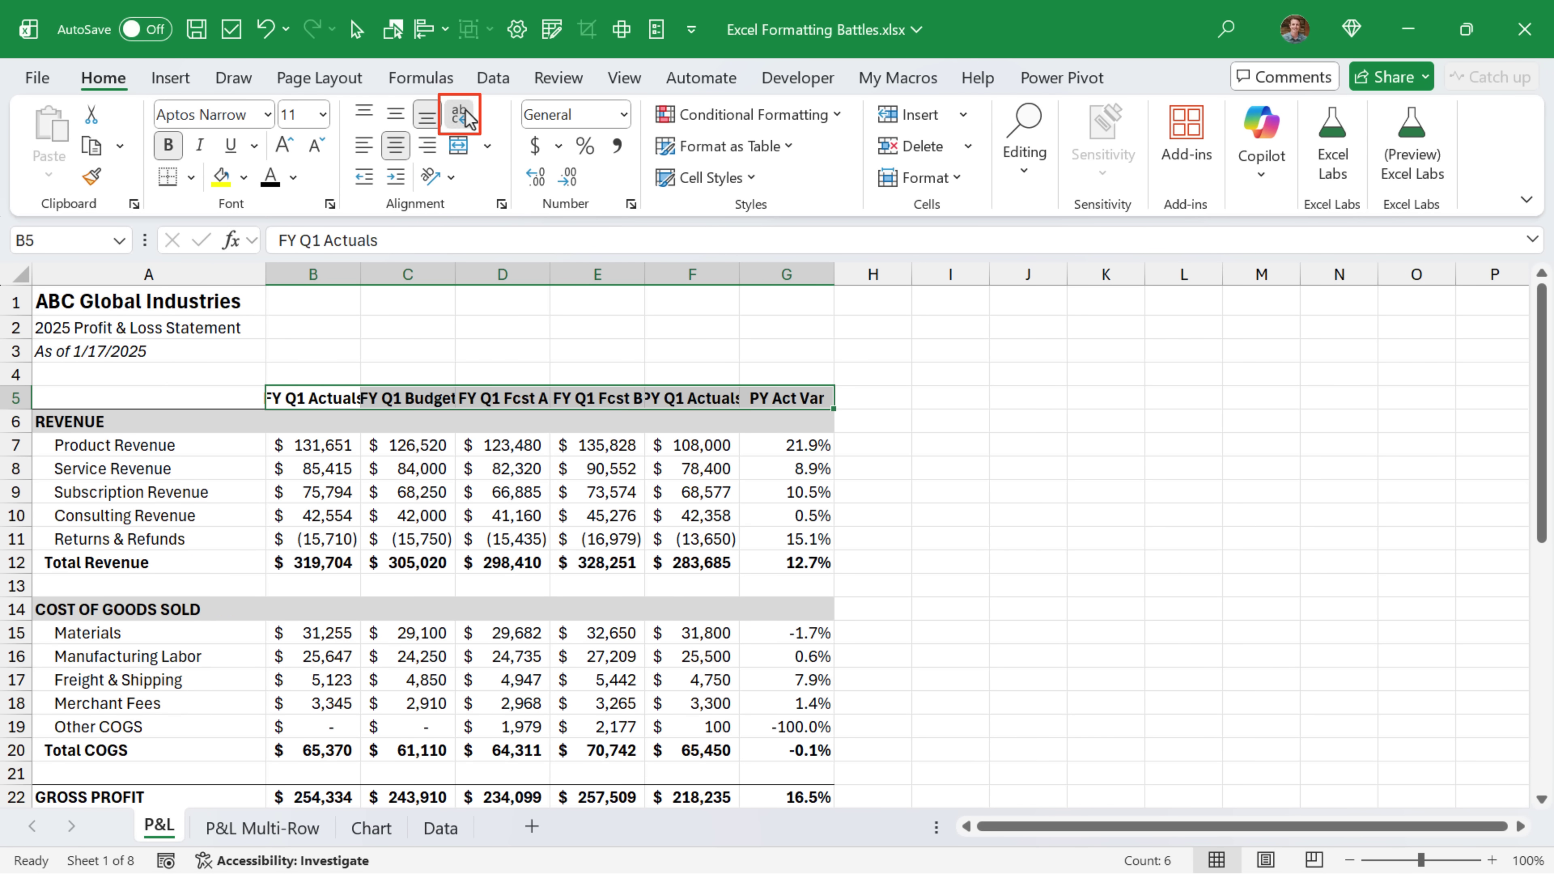
{"action": "left_click", "coordinate": [463, 115]}
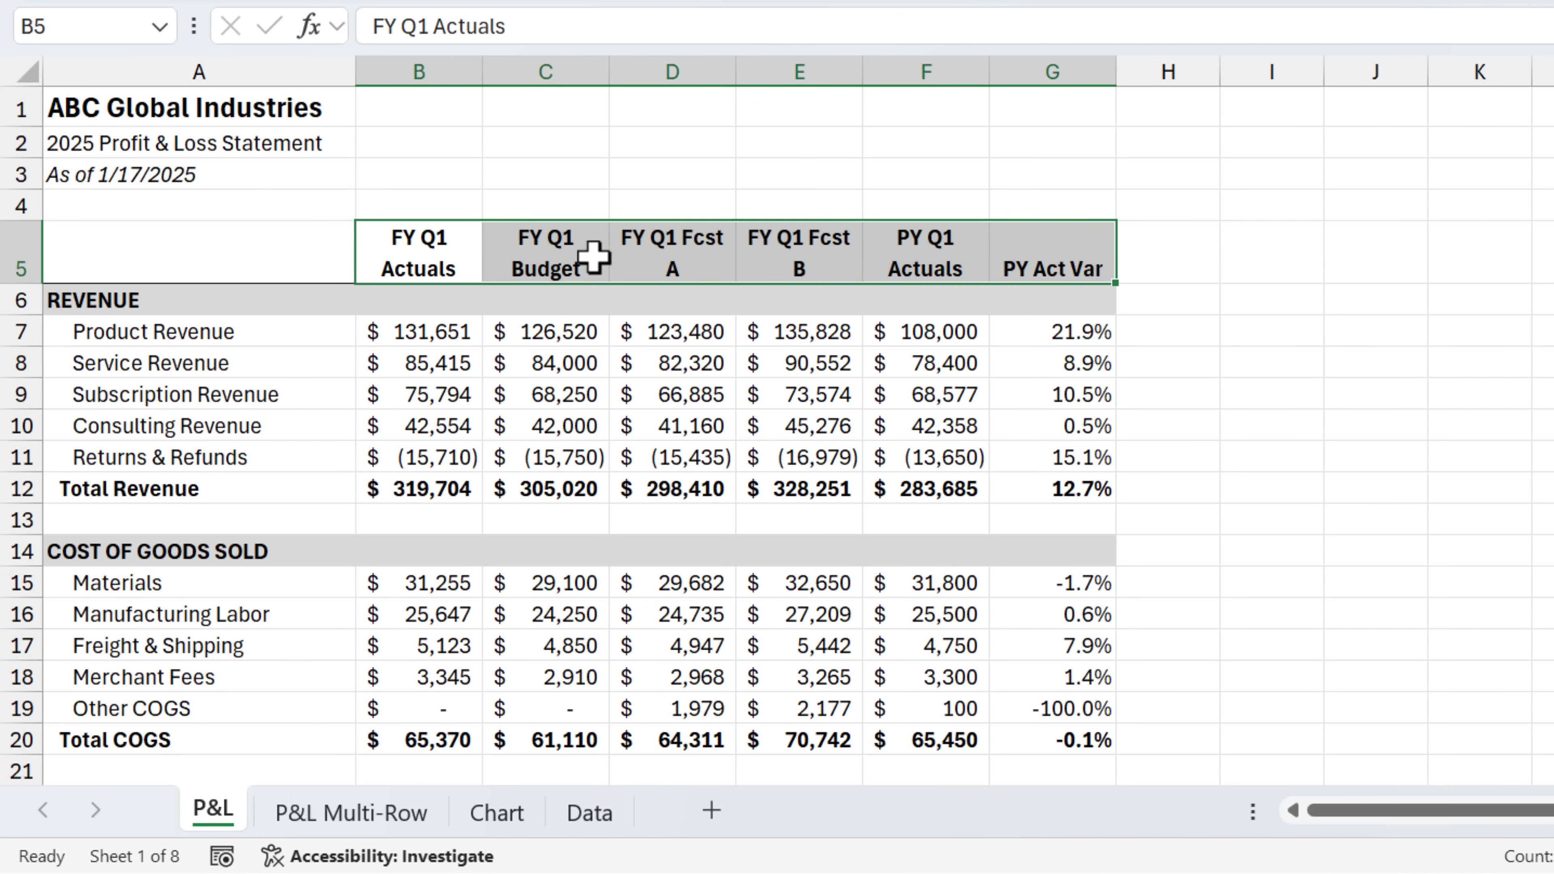
Fit column D and break the D5 header into 'FY Q1' over 'Fcst A'.
{"action": "left_click", "coordinate": [696, 255]}
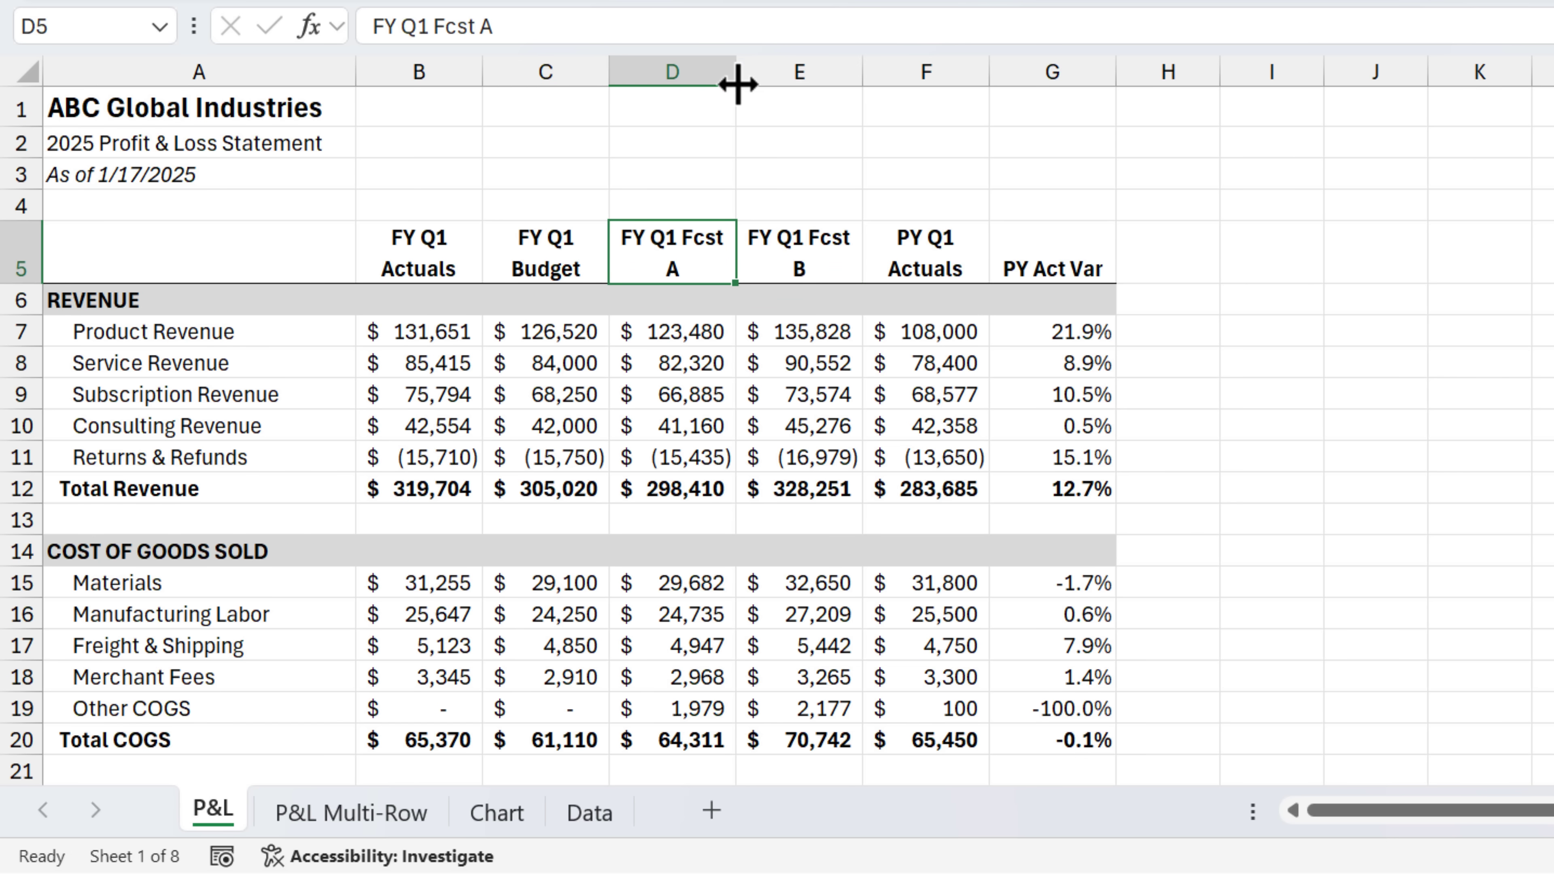
{"action": "left_click_drag", "start_coordinate": [739, 80], "coordinate": [709, 73]}
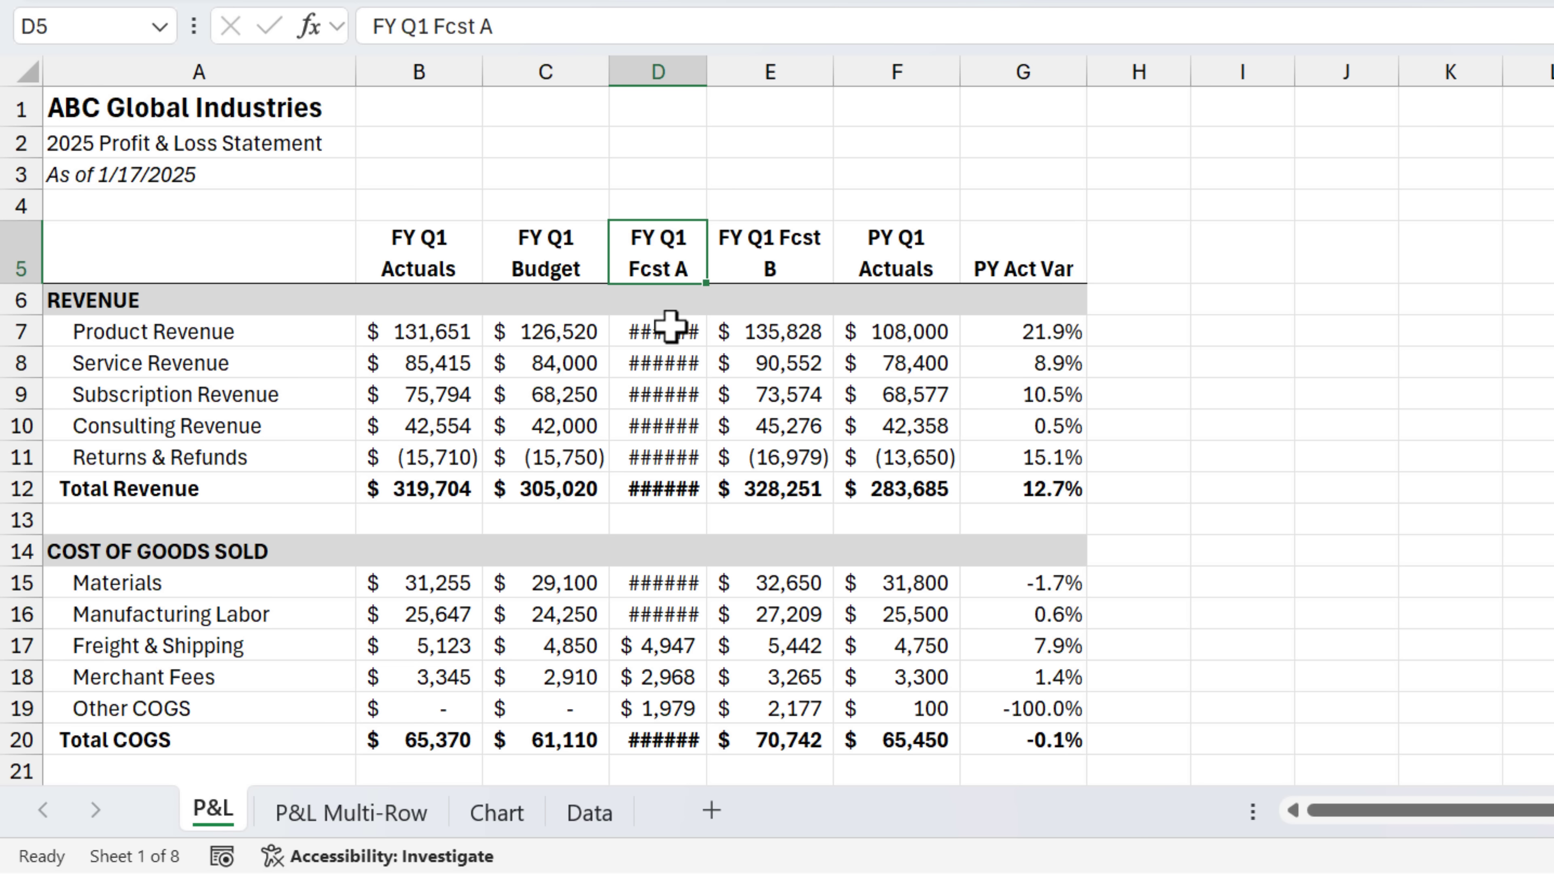
{"action": "double_click", "coordinate": [708, 68]}
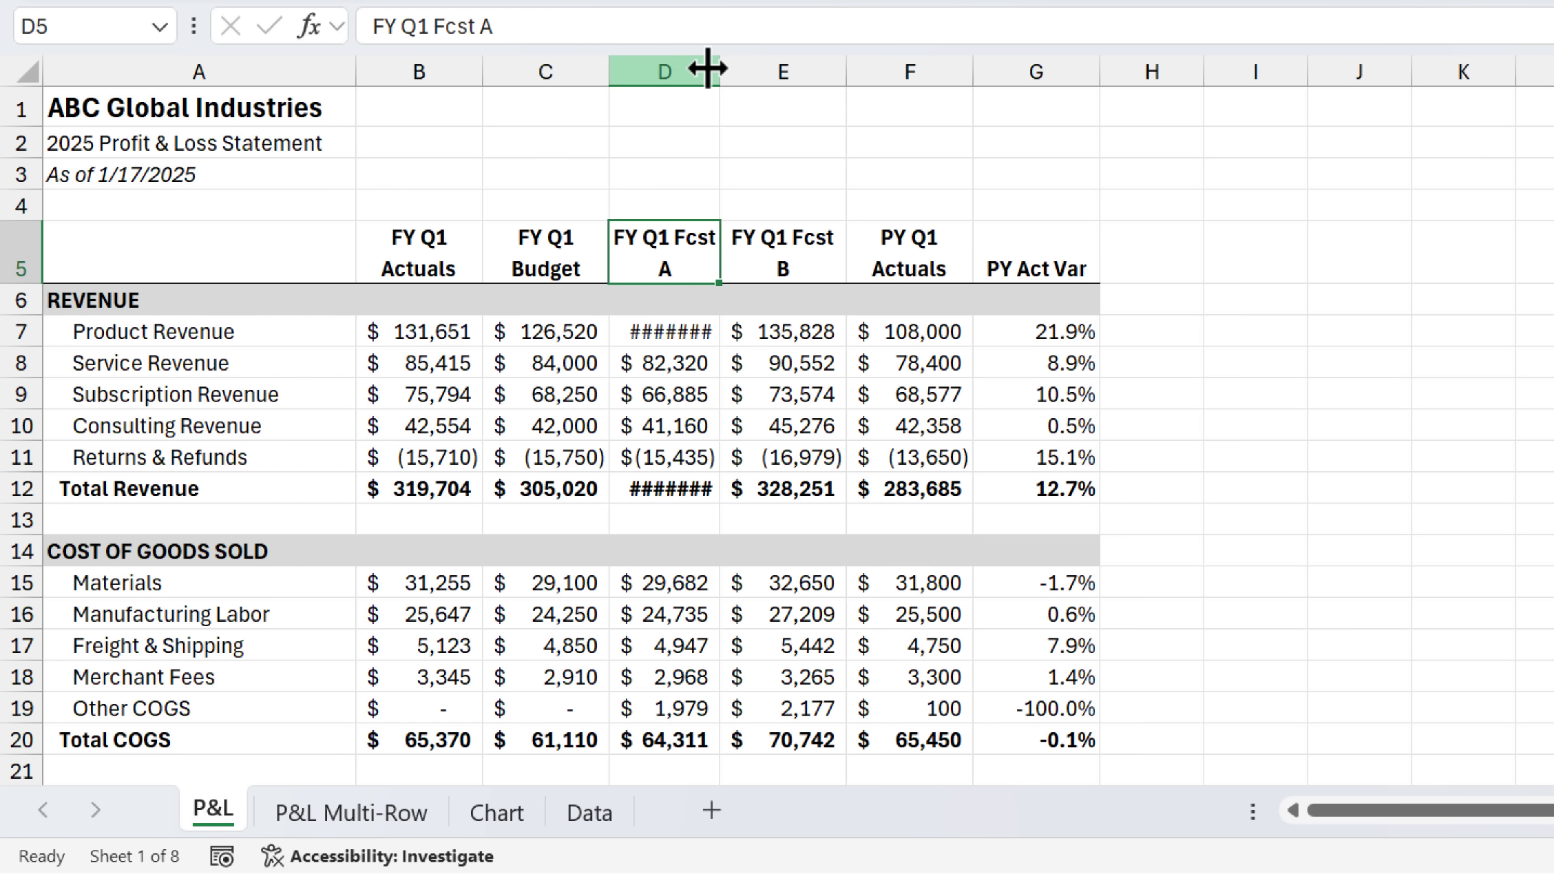
{"action": "double_click", "coordinate": [679, 238]}
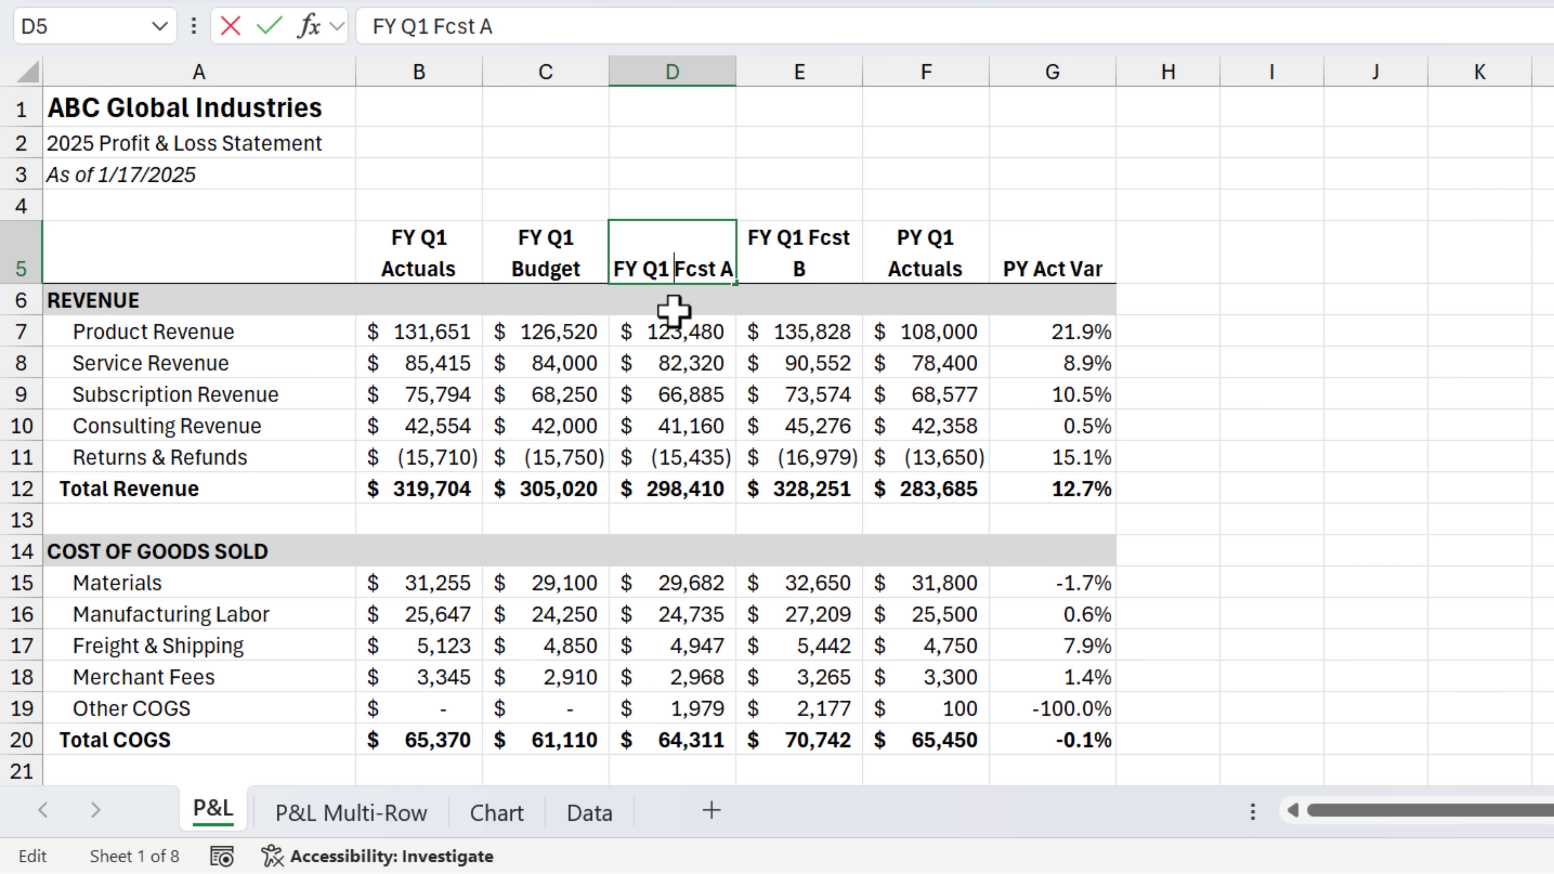
{"action": "key", "text": "alt+Return"}
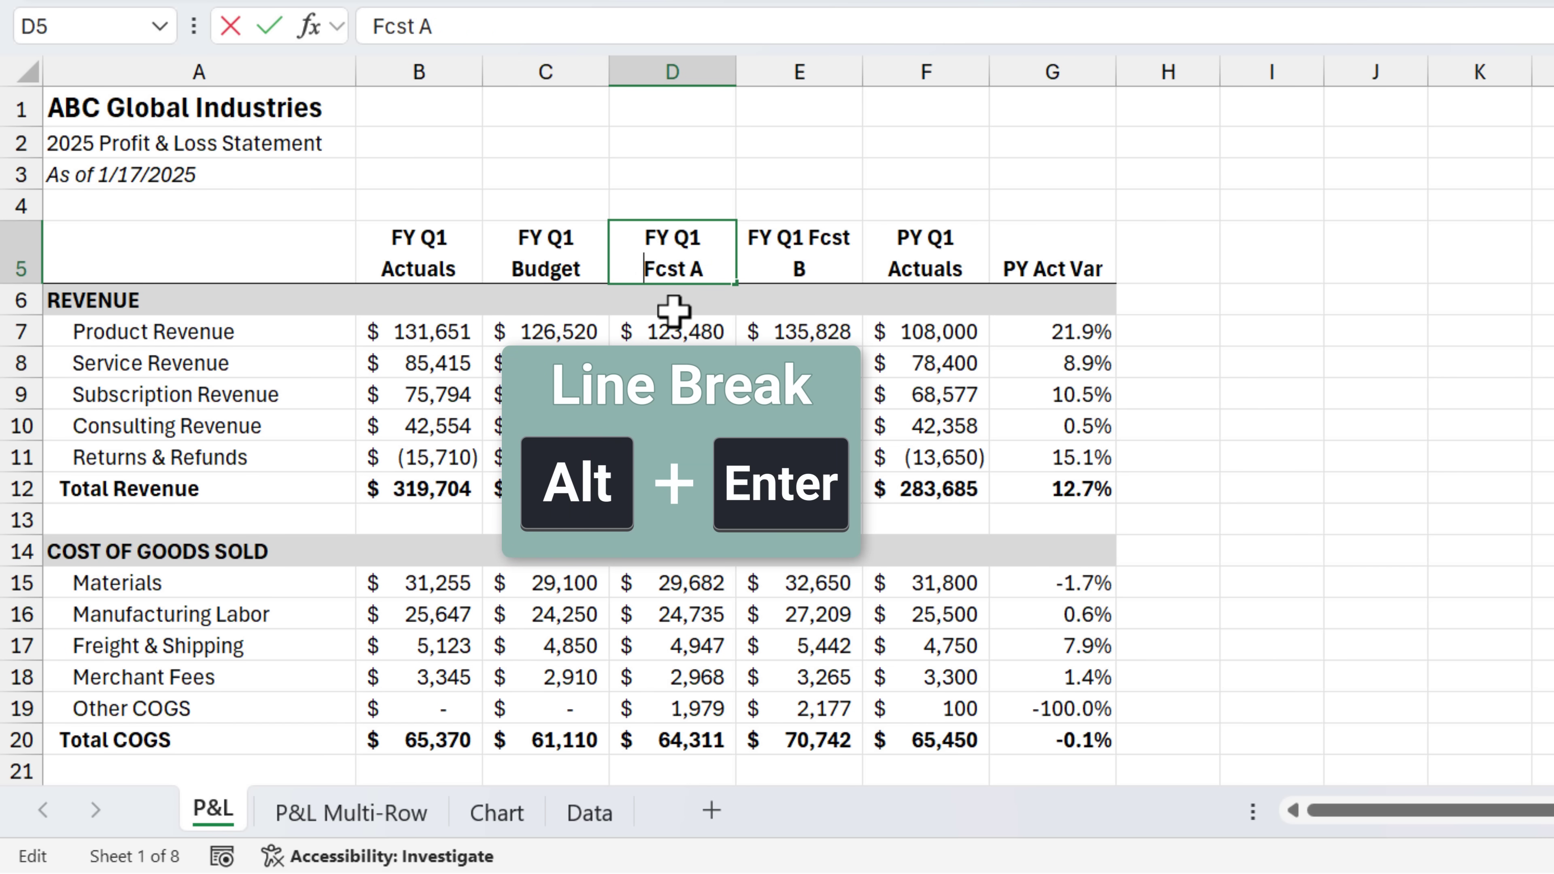
{"action": "key", "text": "Return"}
Break the E5 header into 'FY Q1' over 'Fcst B' and narrow column E.
{"action": "left_click", "coordinate": [808, 240]}
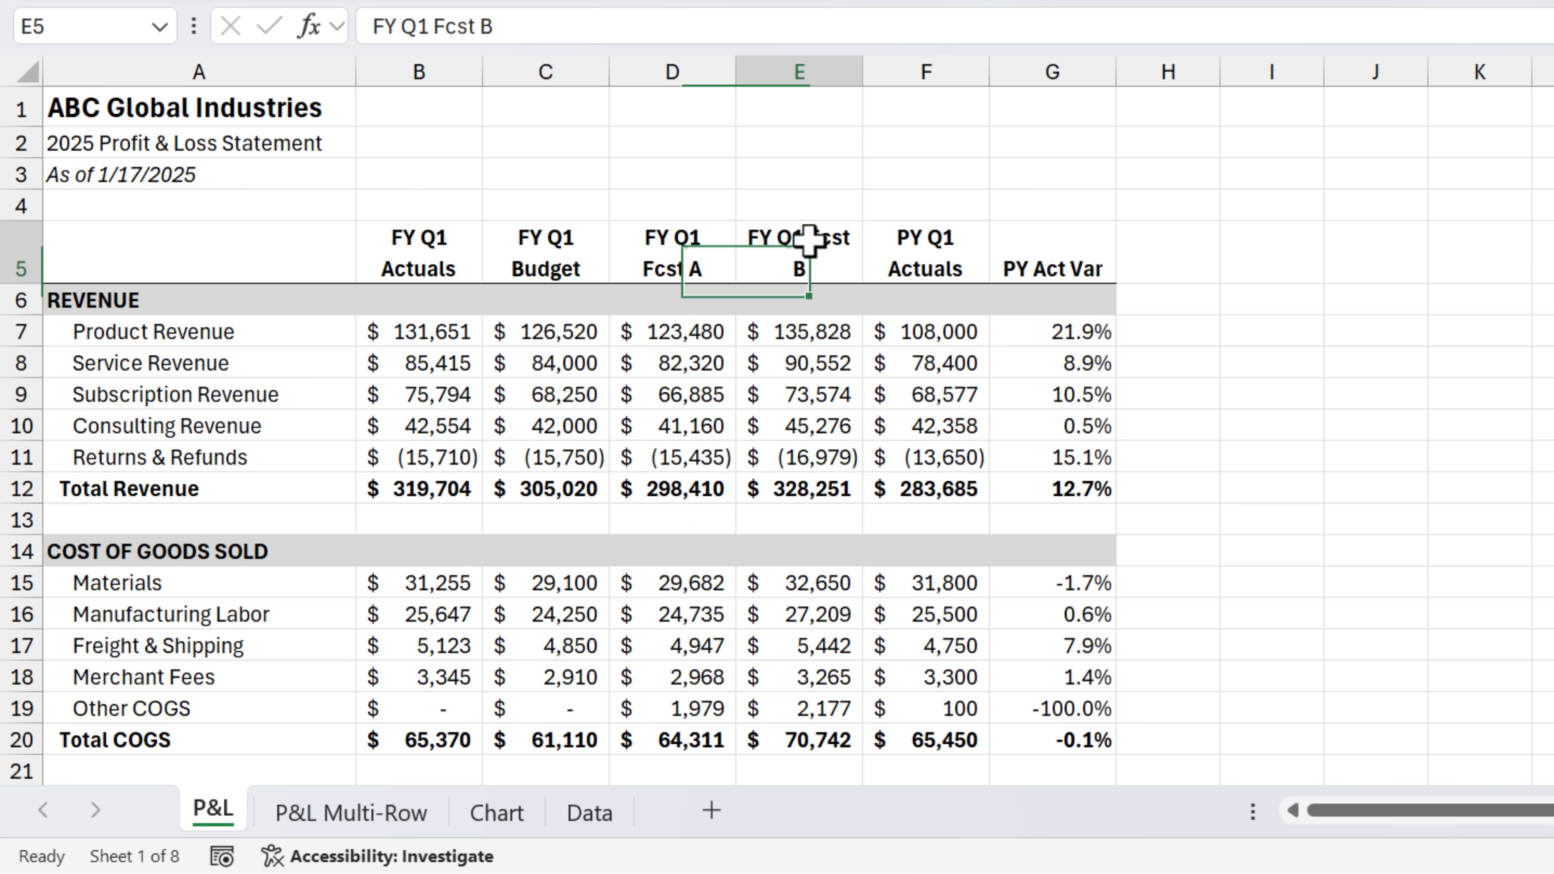
{"action": "double_click", "coordinate": [808, 245]}
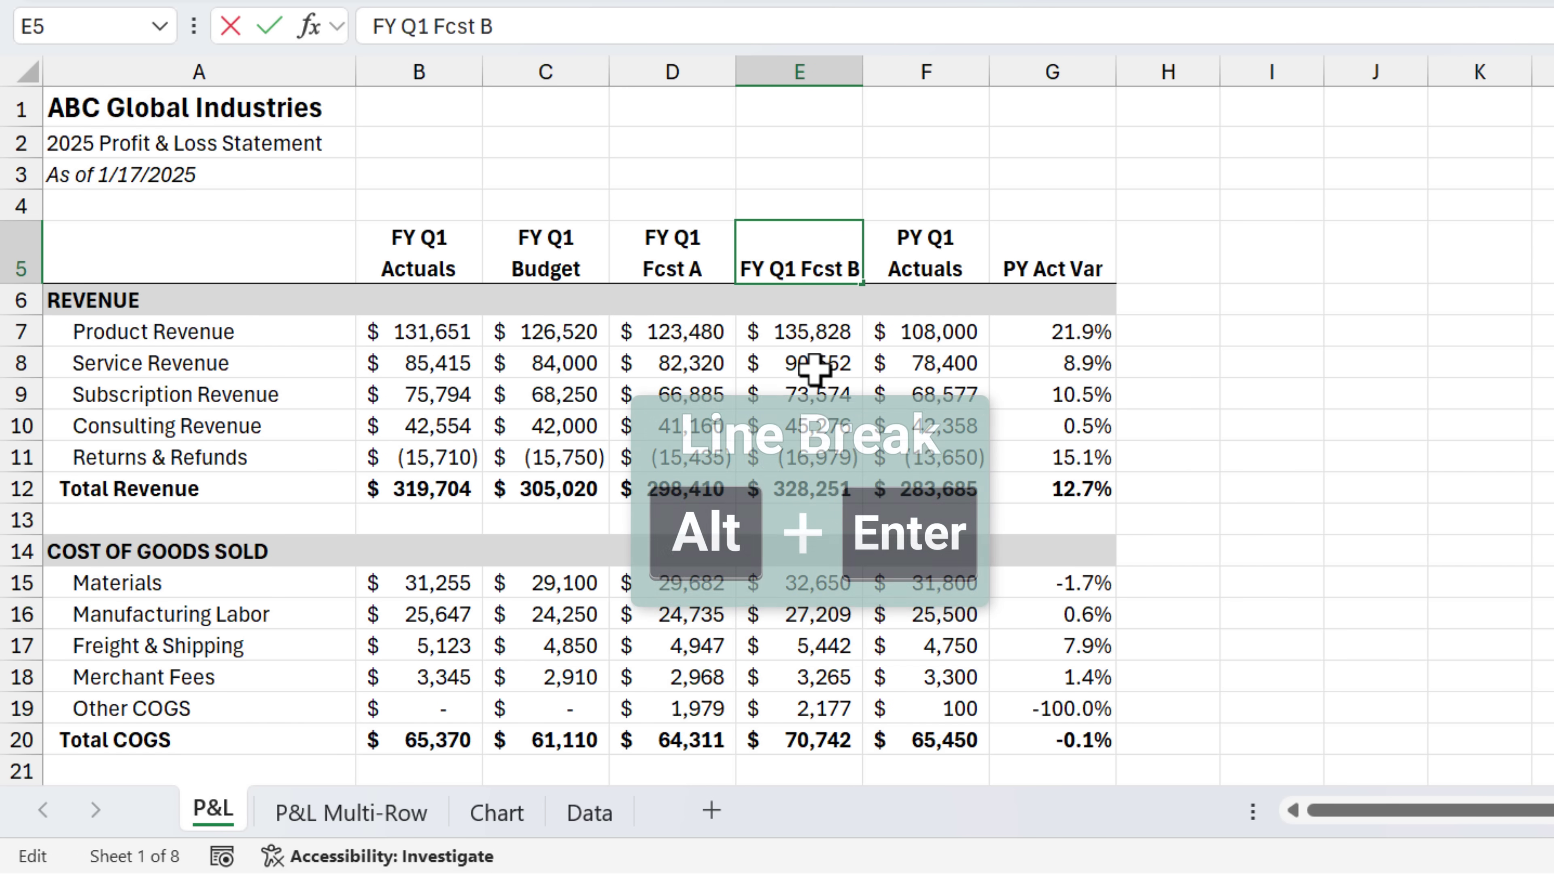
{"action": "key", "text": "alt+Return"}
{"action": "key", "text": "Return"}
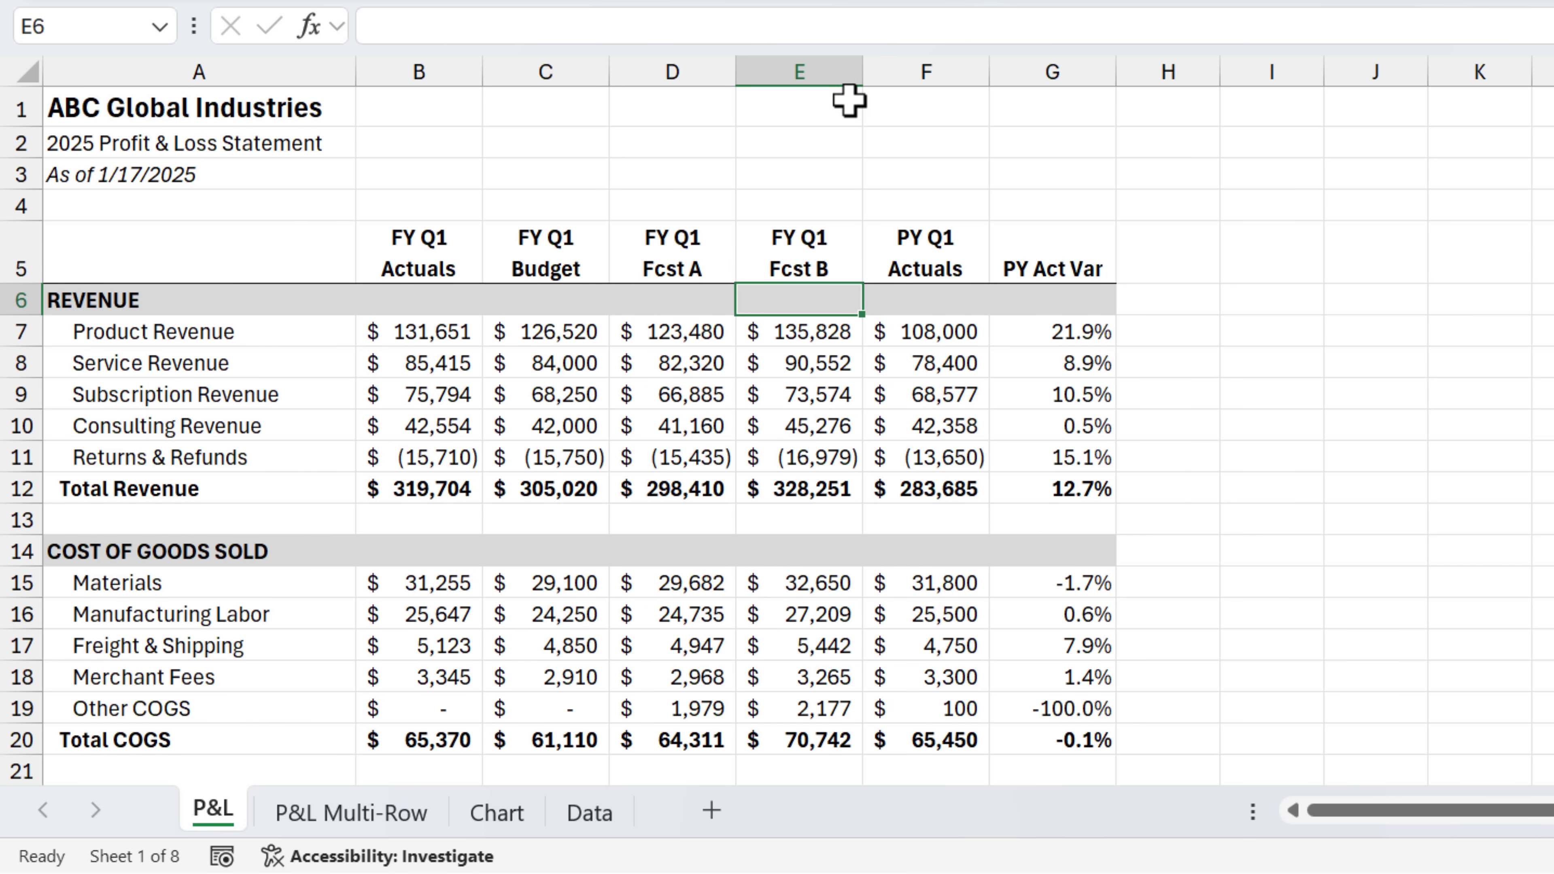
{"action": "mouse_move", "coordinate": [857, 80]}
{"action": "left_mouse_down"}
{"action": "mouse_move", "coordinate": [891, 77]}
{"action": "mouse_move", "coordinate": [847, 82]}
{"action": "left_mouse_up"}
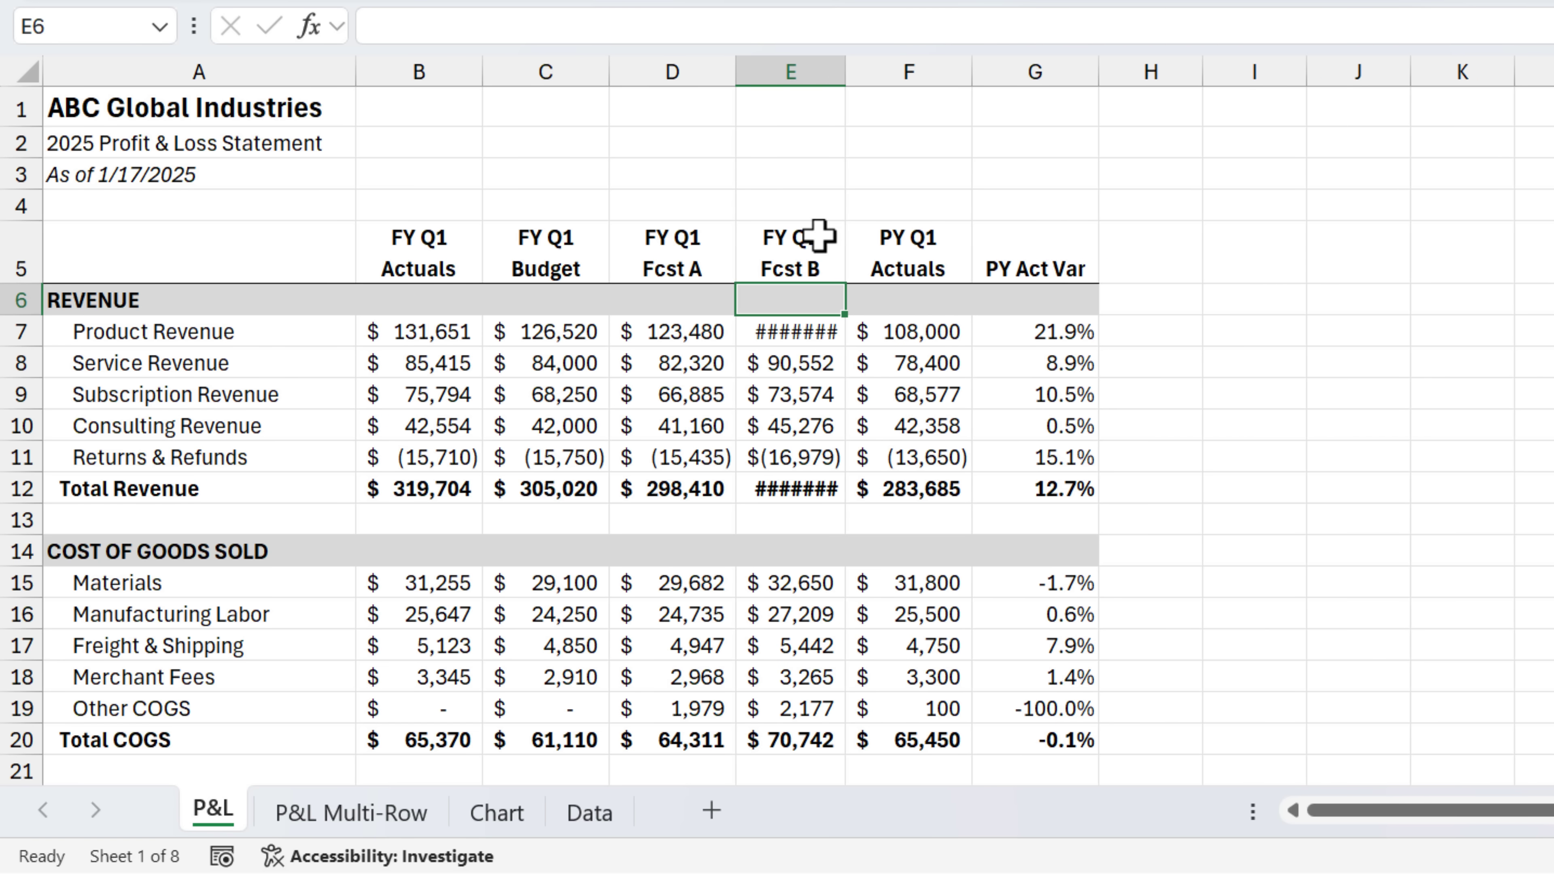
Compare the P&L Multi-Row sheet's header rows with the wrapped row 5 headings on the P&L sheet.
{"action": "left_click", "coordinate": [361, 814]}
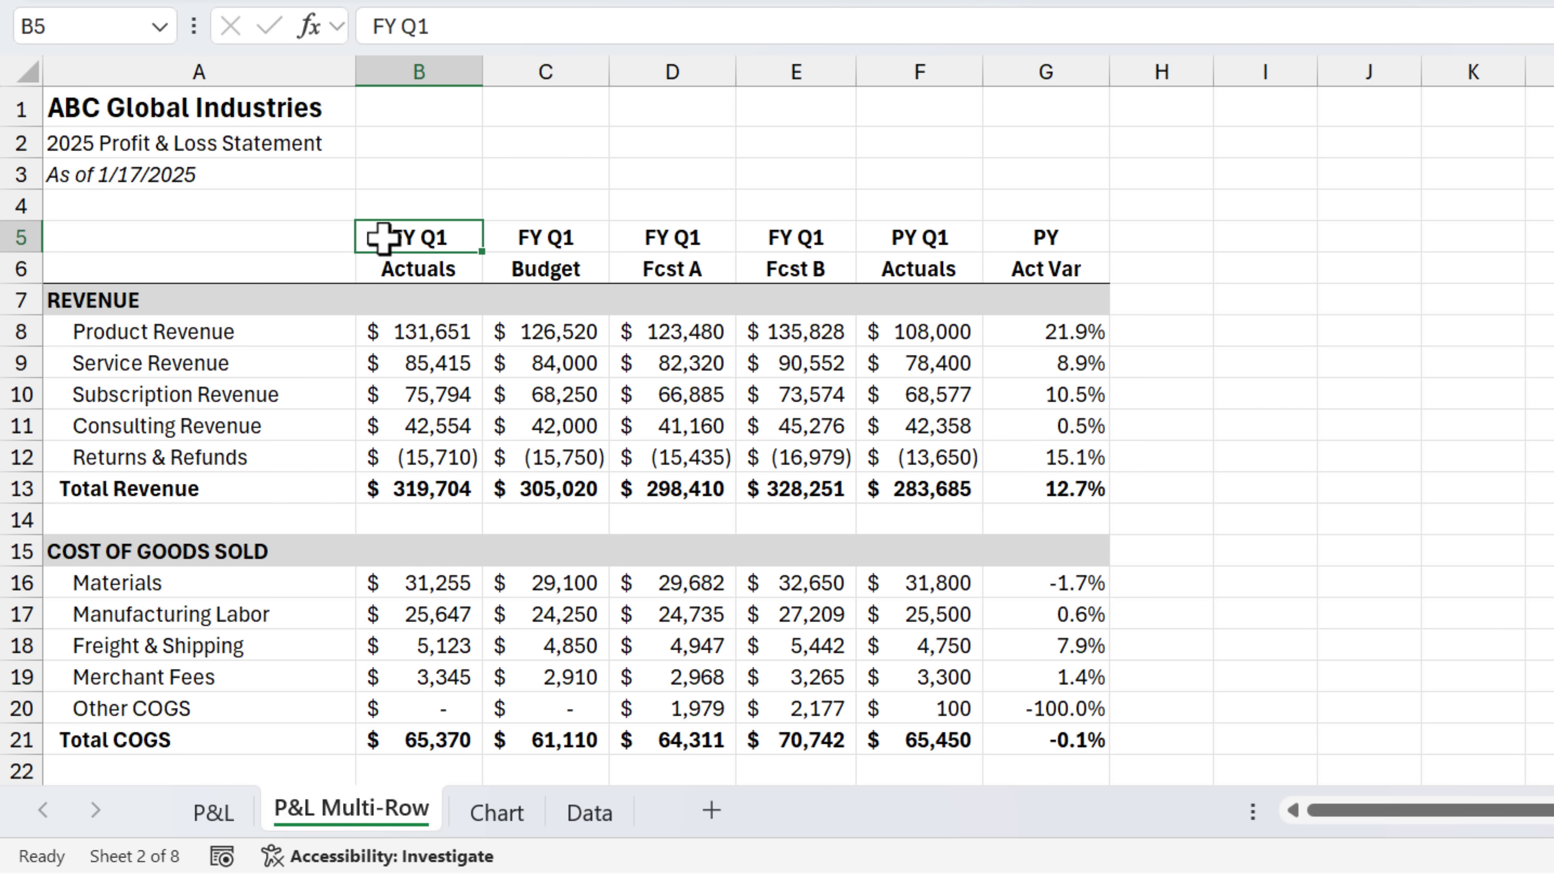
{"action": "left_click_drag", "start_coordinate": [370, 234], "coordinate": [402, 279]}
{"action": "key", "text": "shift+Left"}
{"action": "key", "text": "shift+Left"}
{"action": "key", "text": "shift+Left"}
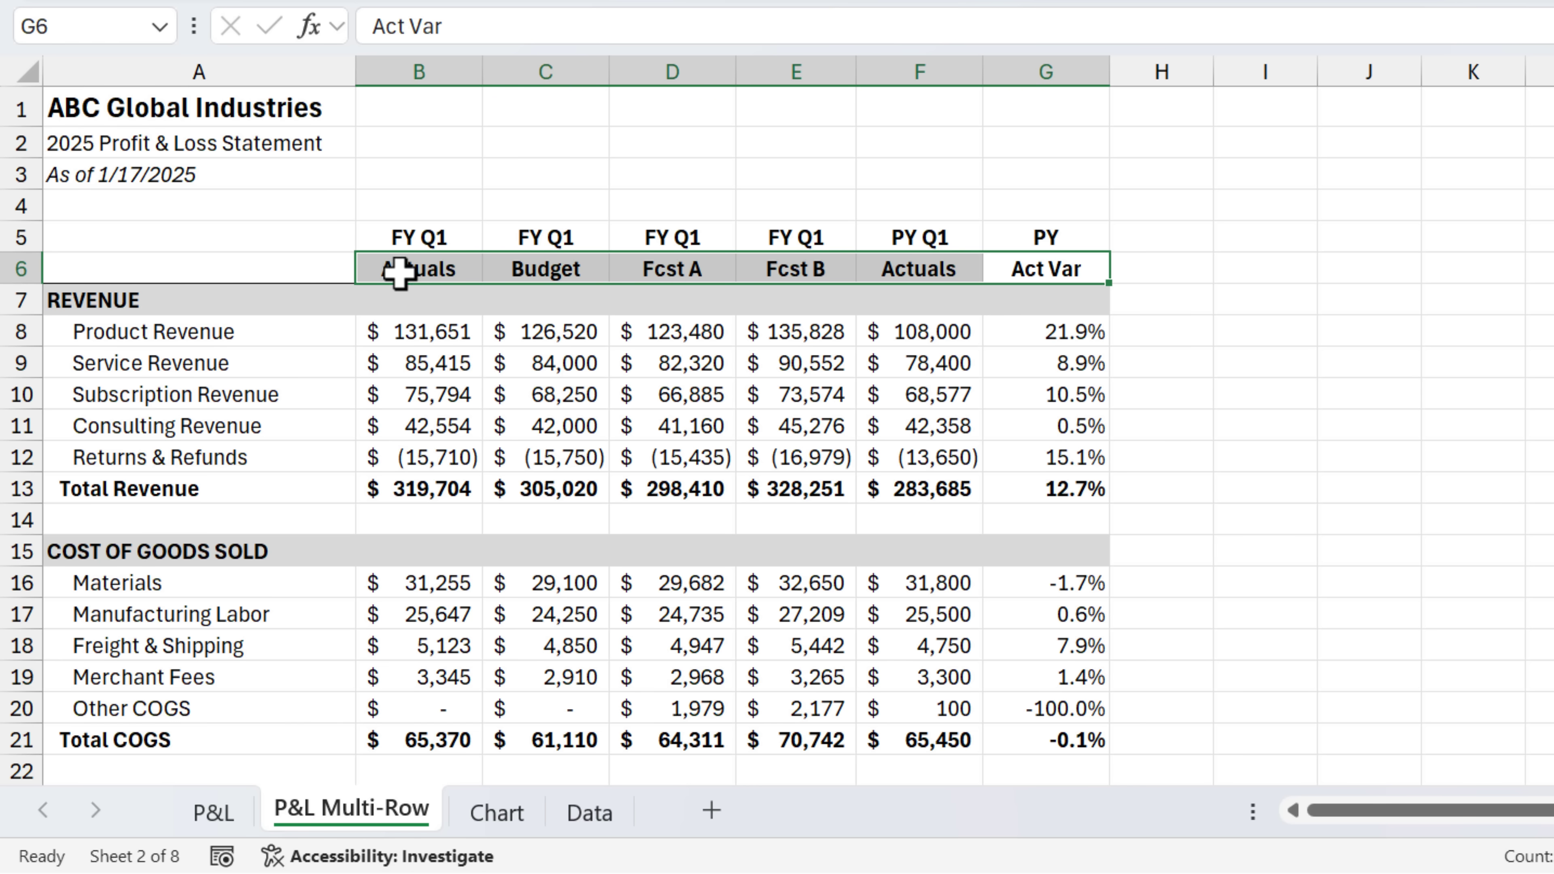
{"action": "left_click", "coordinate": [382, 236]}
{"action": "left_click_drag", "start_coordinate": [486, 239], "coordinate": [904, 232]}
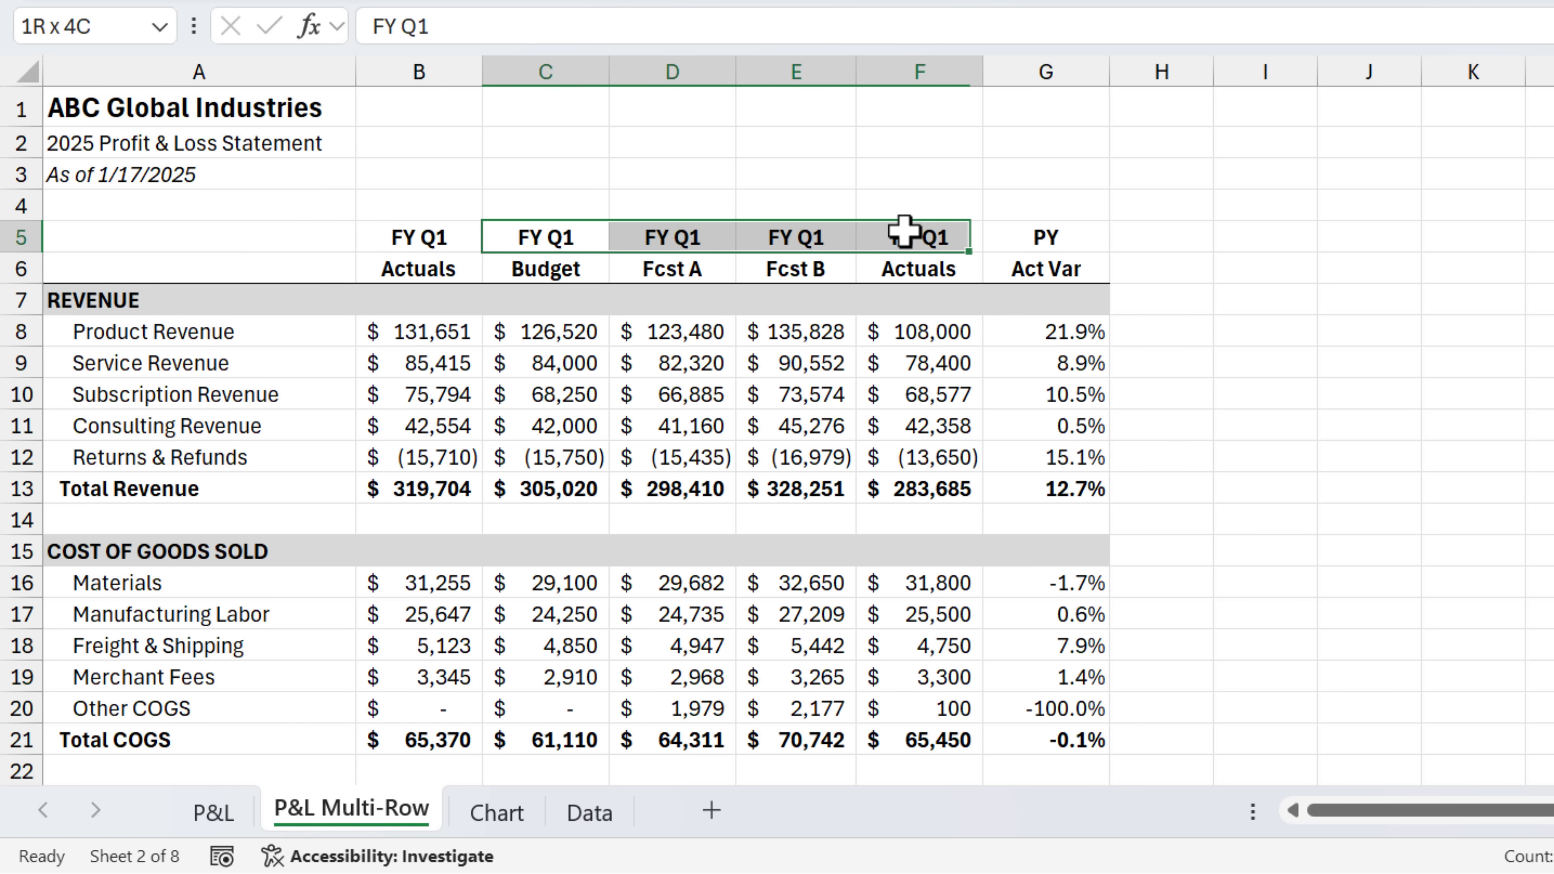
{"action": "left_click", "coordinate": [885, 269]}
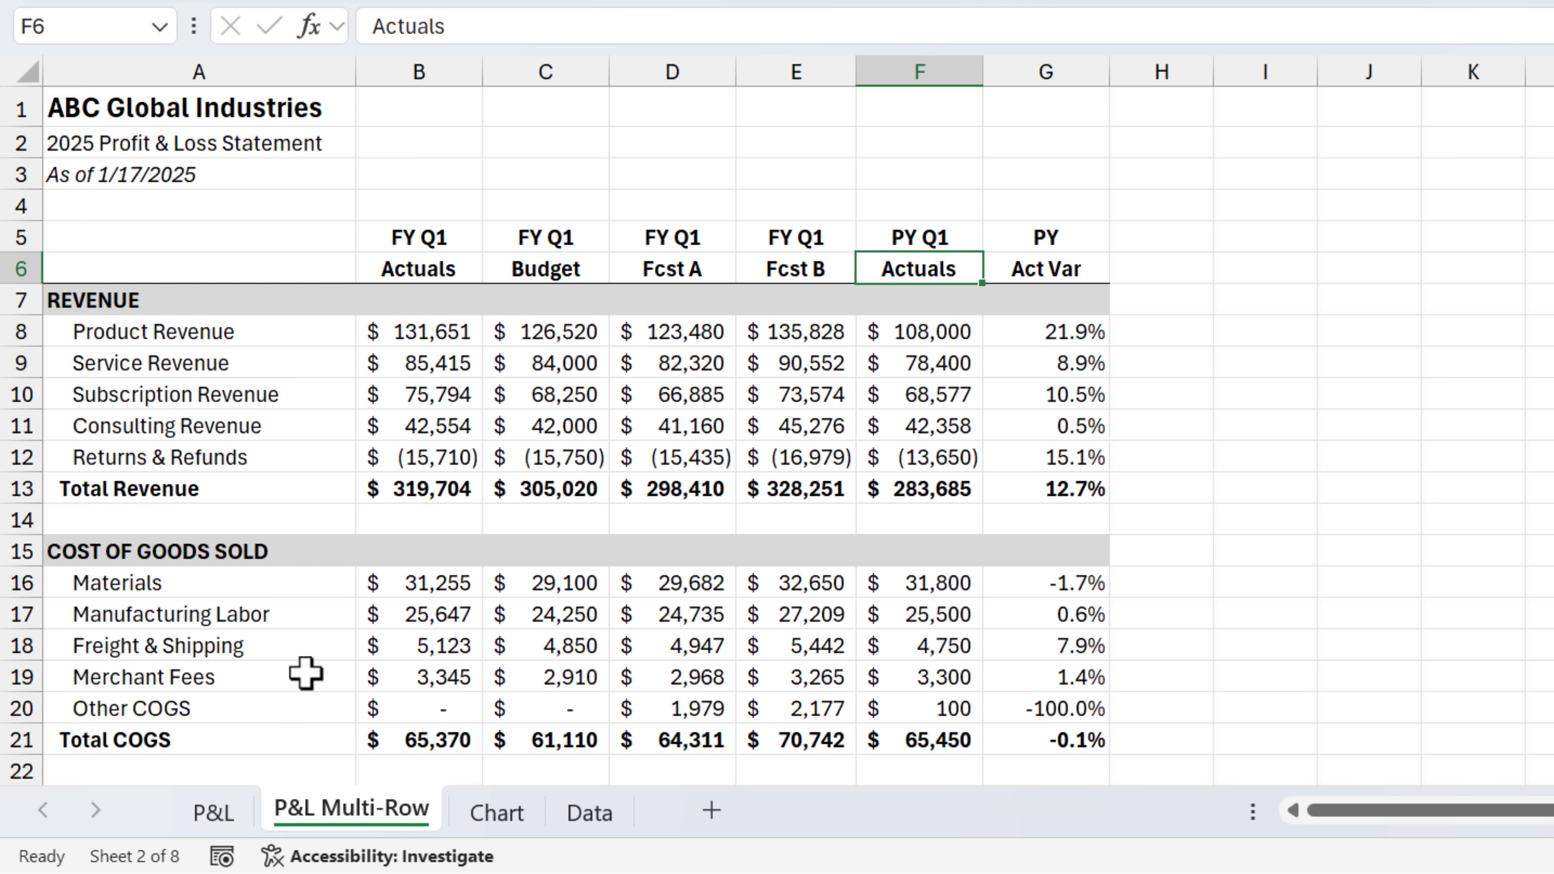
{"action": "left_click", "coordinate": [214, 814]}
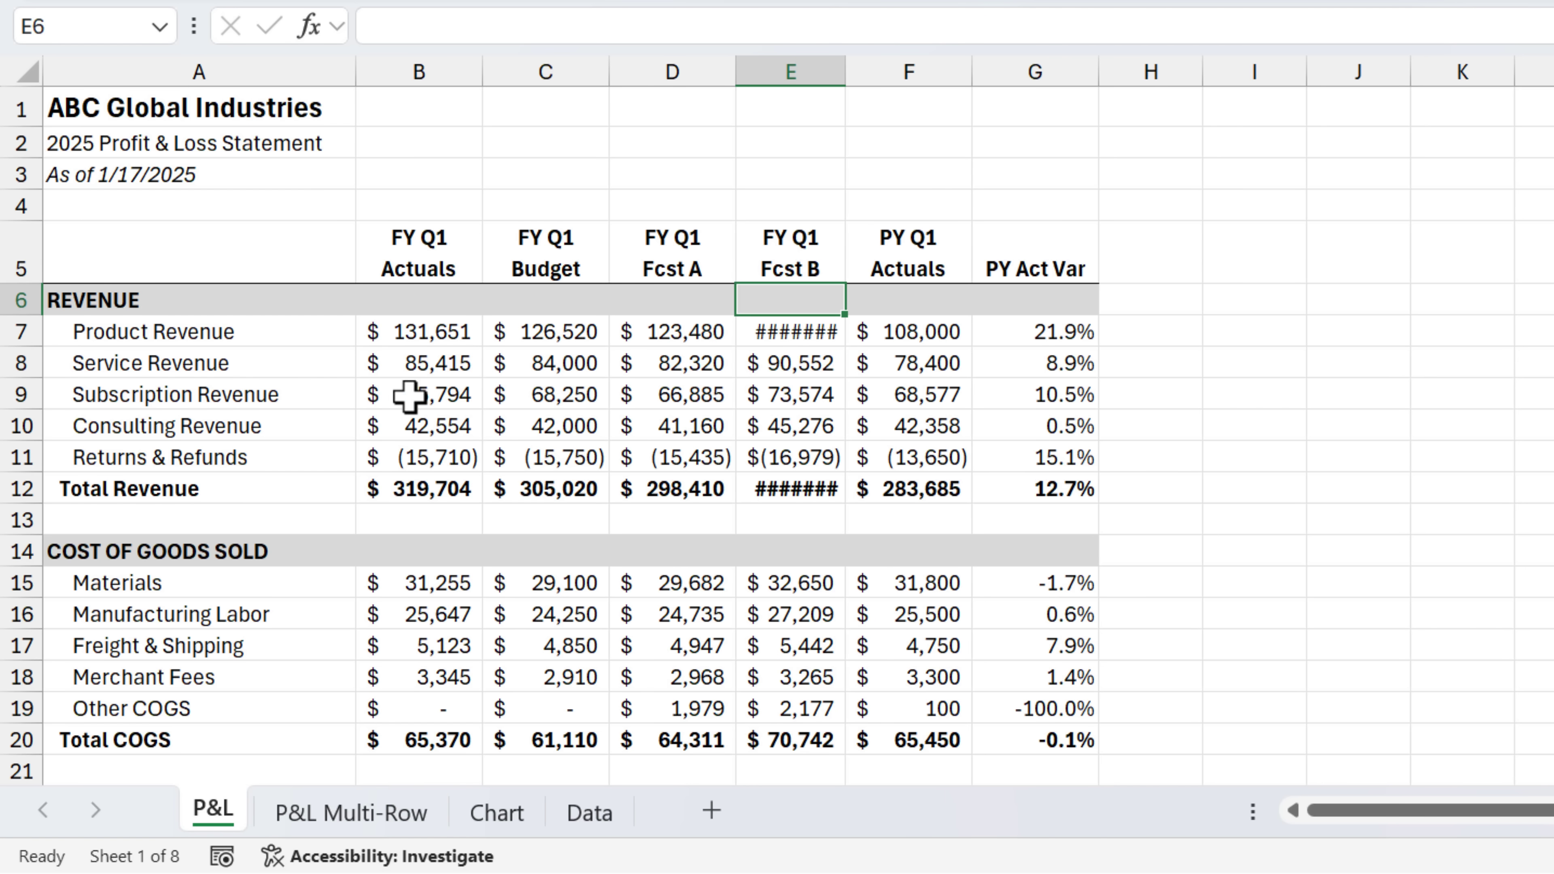
{"action": "left_click_drag", "start_coordinate": [413, 238], "coordinate": [1016, 243]}
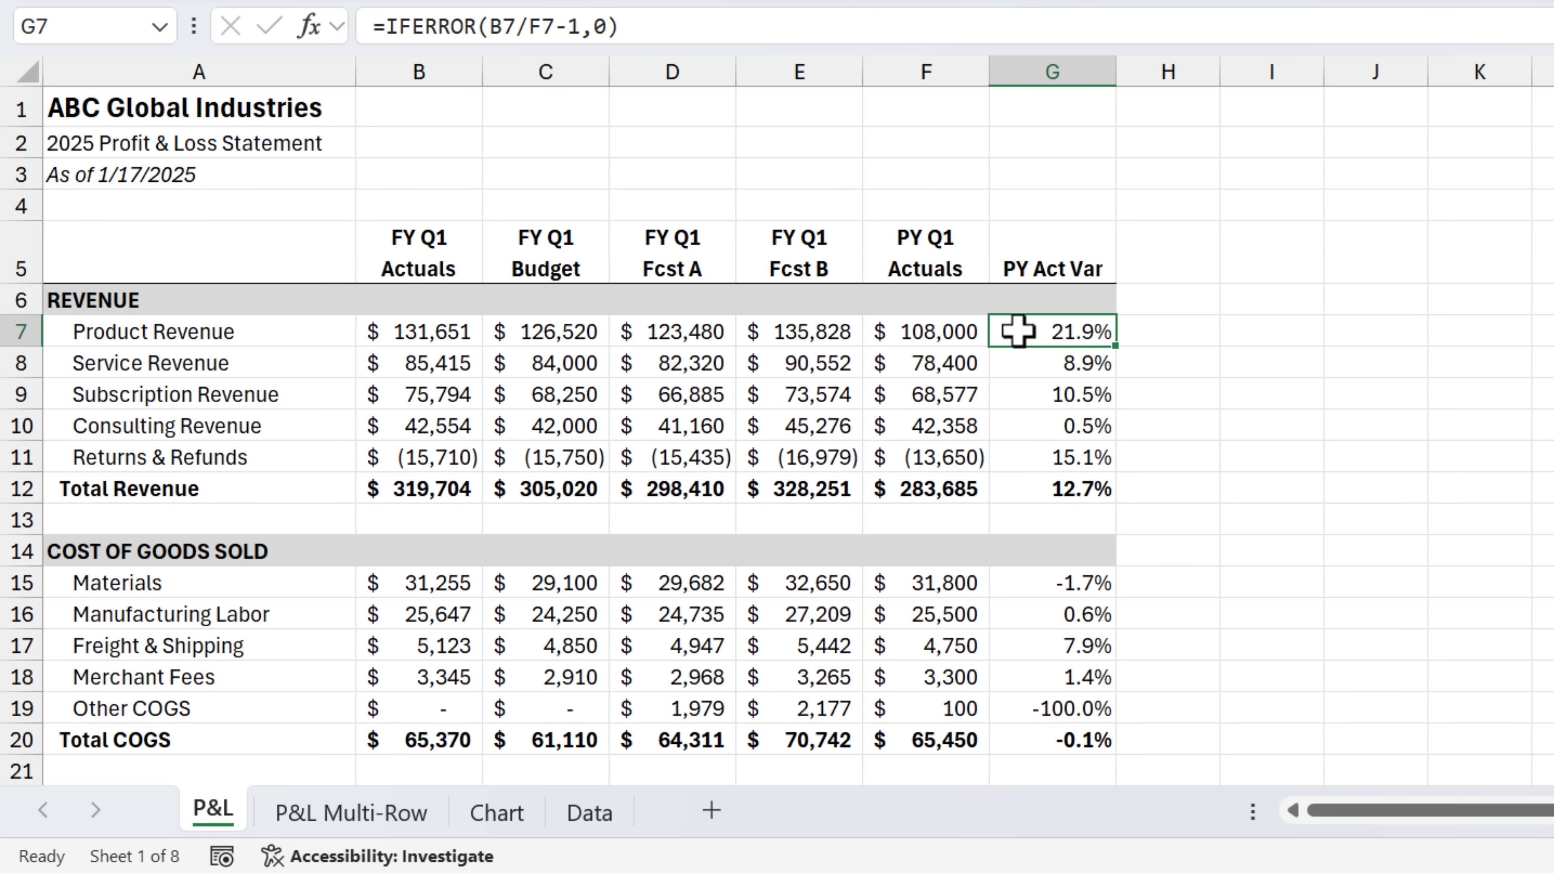
Fill the variance cells G7 (21.9%) and G9 (10.5%) light green.
{"action": "left_click_drag", "start_coordinate": [1017, 330], "coordinate": [1018, 478]}
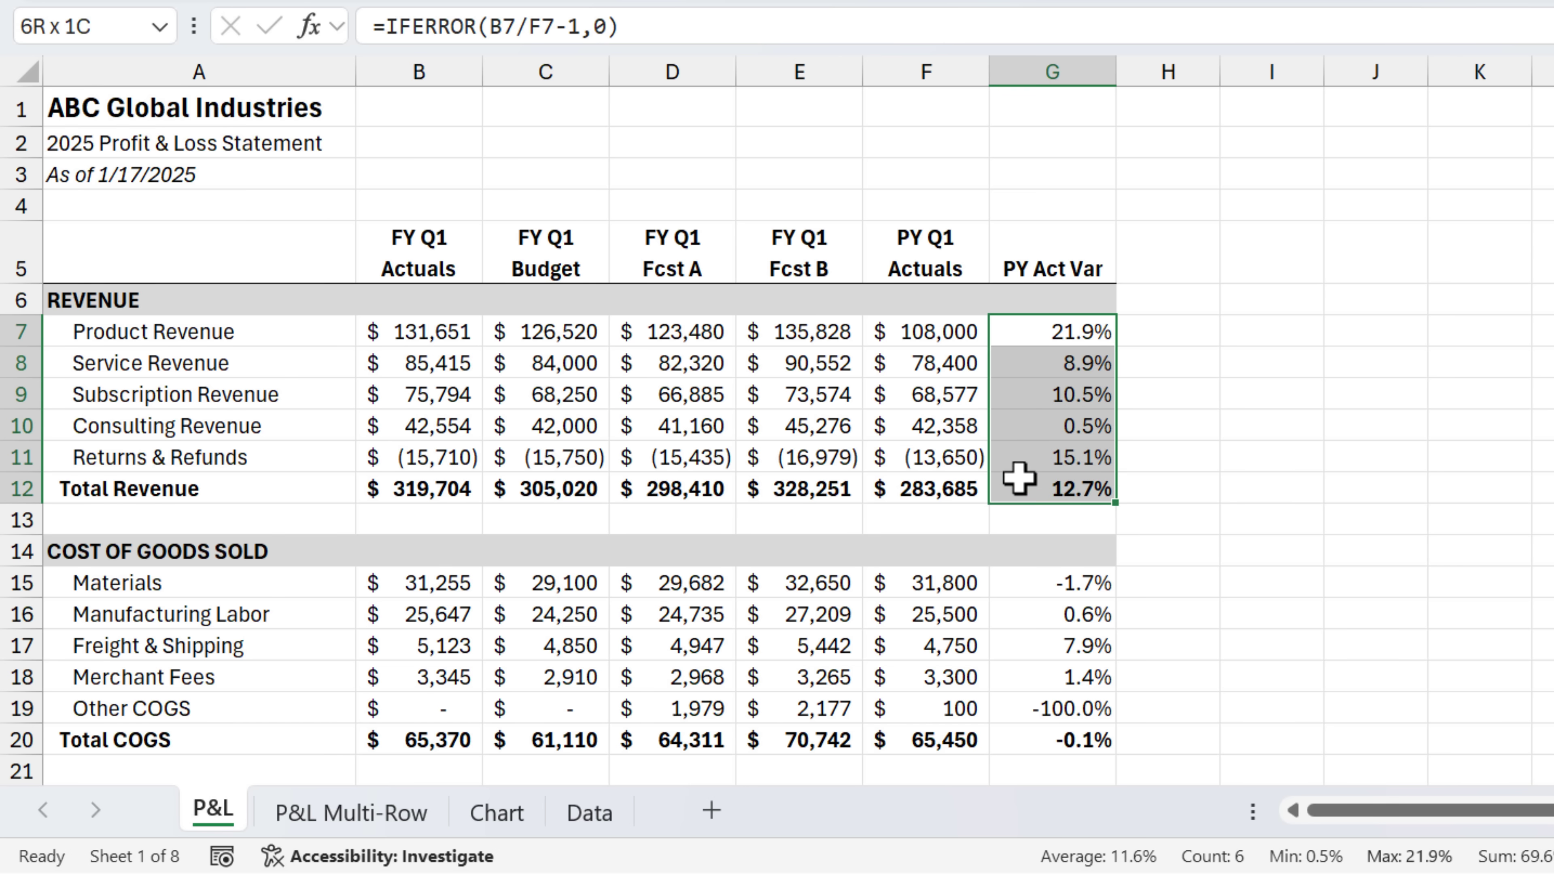
{"action": "left_click", "coordinate": [1033, 331]}
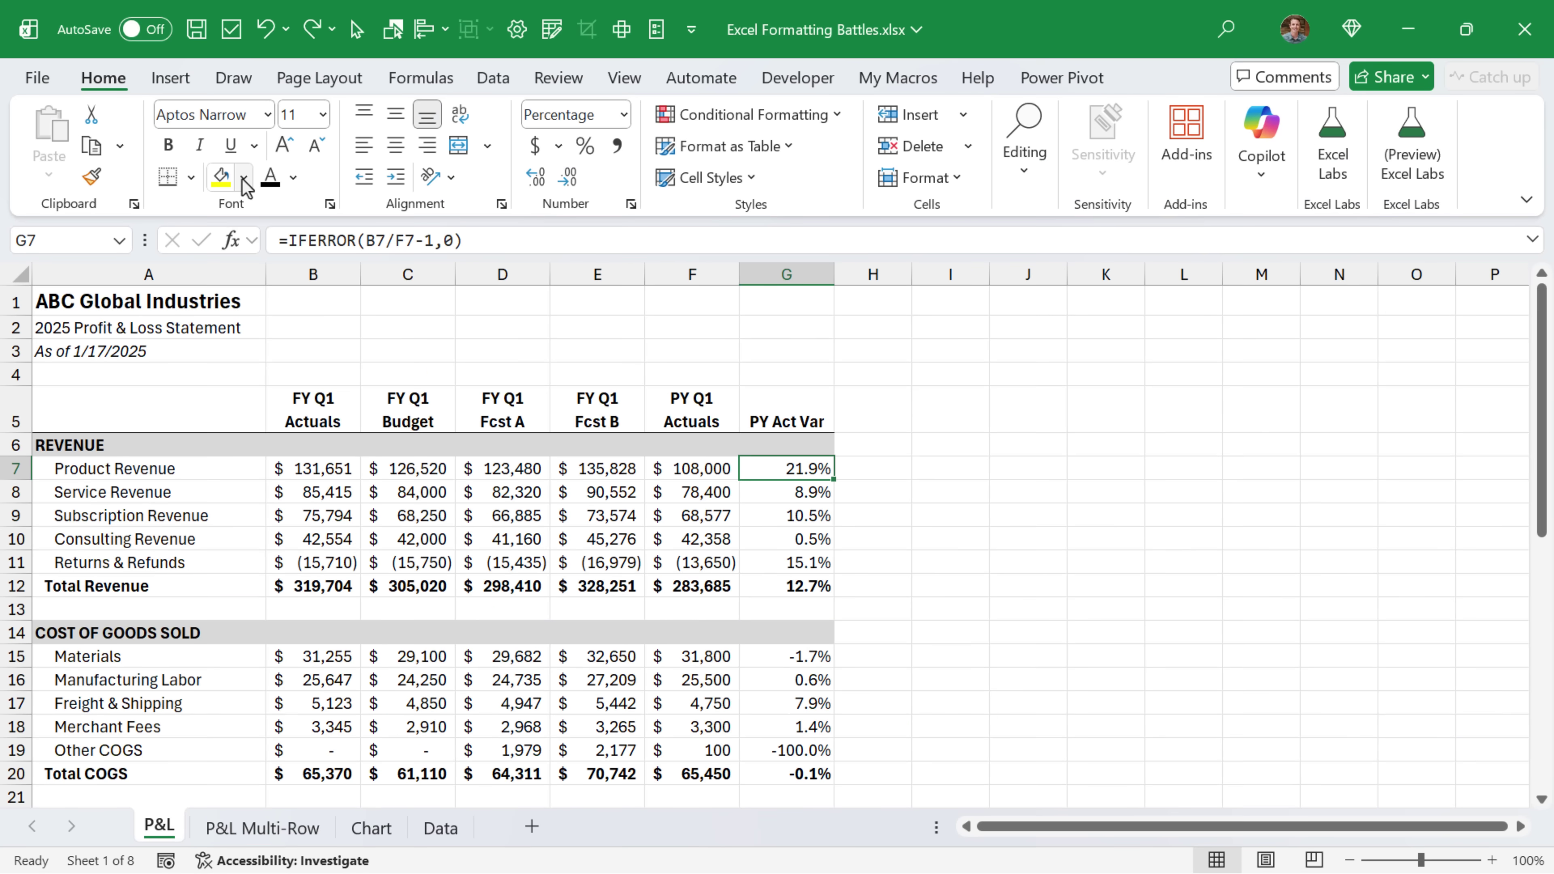
{"action": "left_click", "coordinate": [243, 178]}
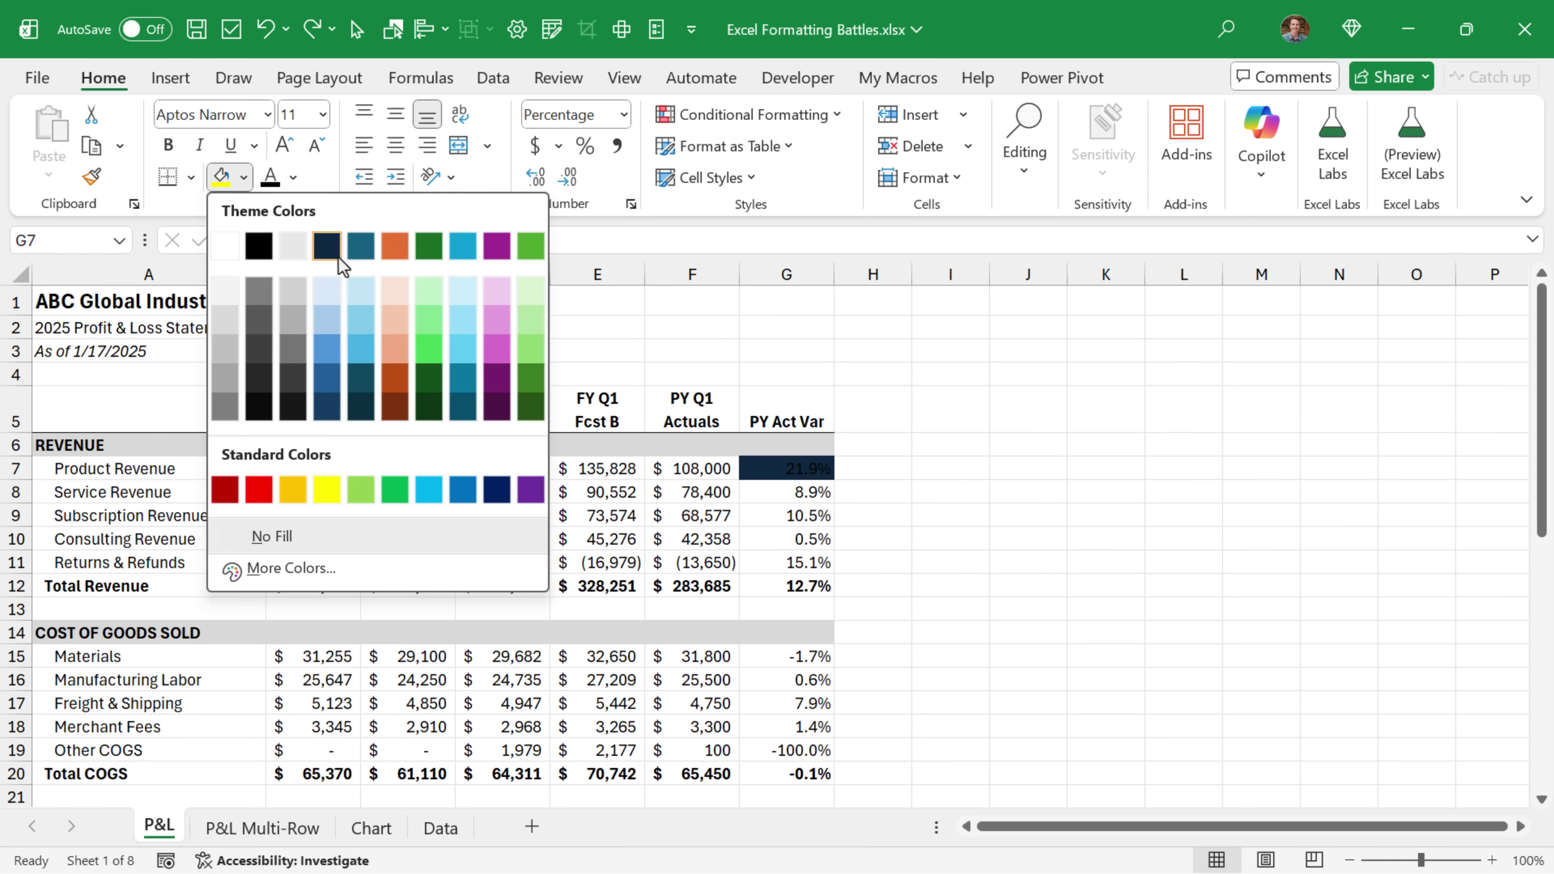
{"action": "left_click", "coordinate": [429, 324]}
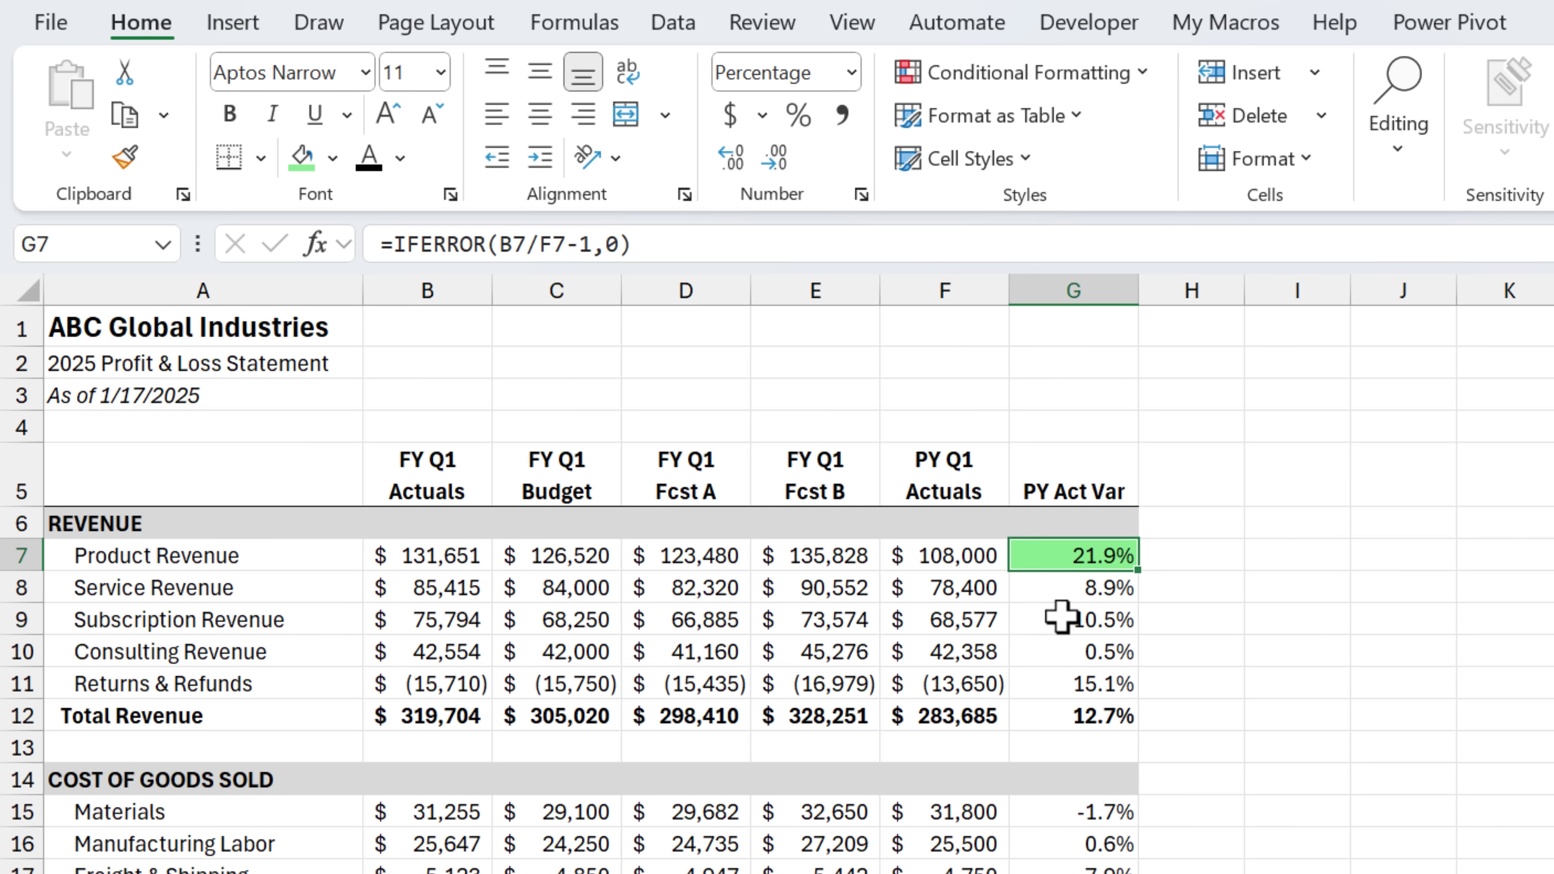
{"action": "left_click", "coordinate": [789, 516]}
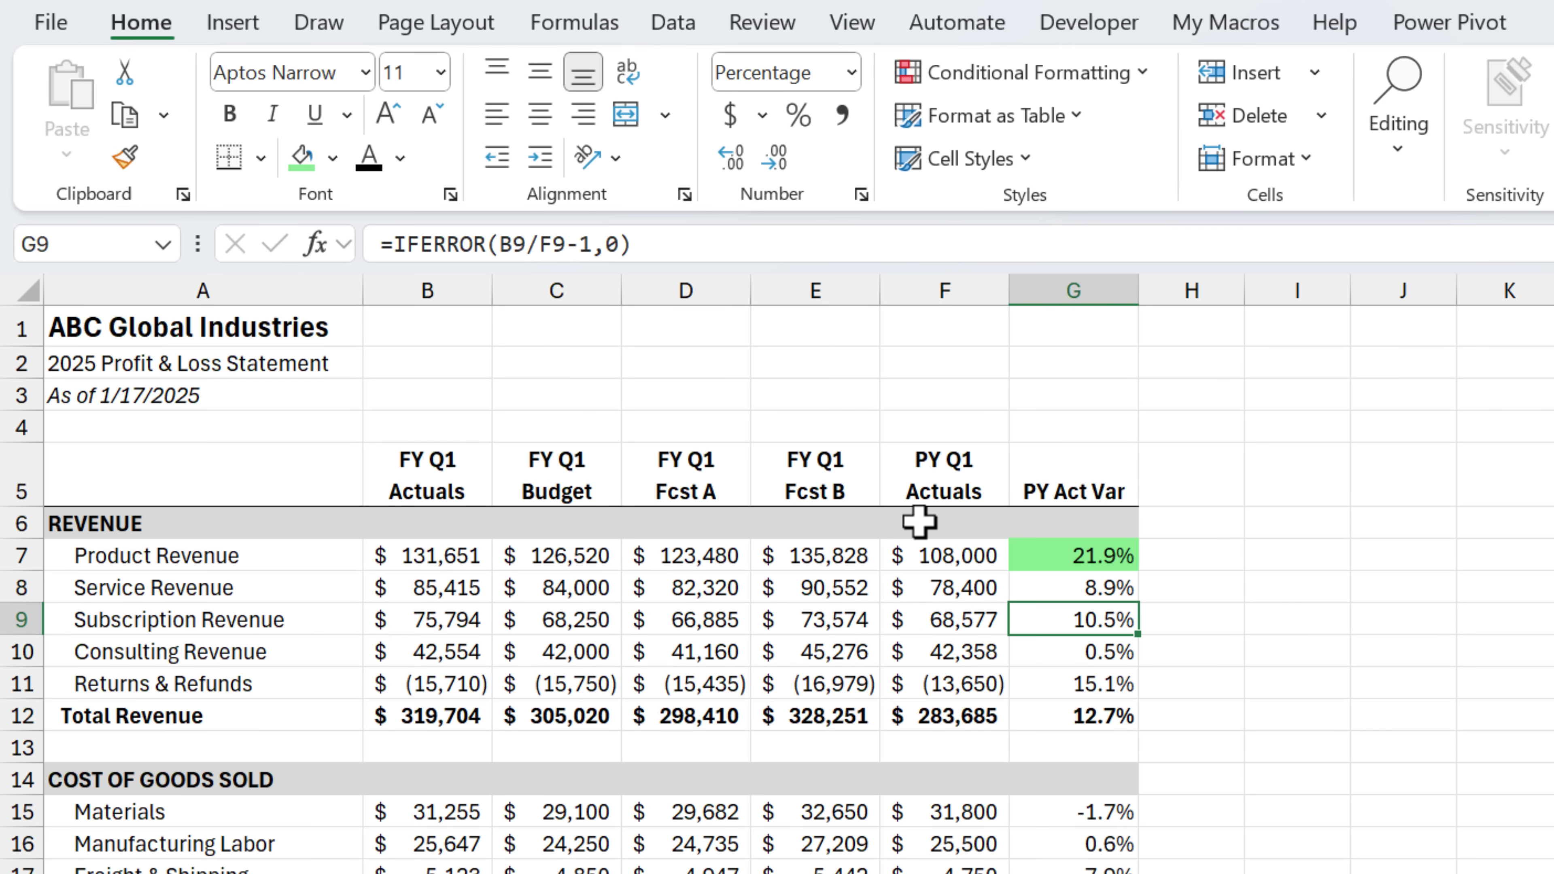
{"action": "left_click", "coordinate": [293, 162]}
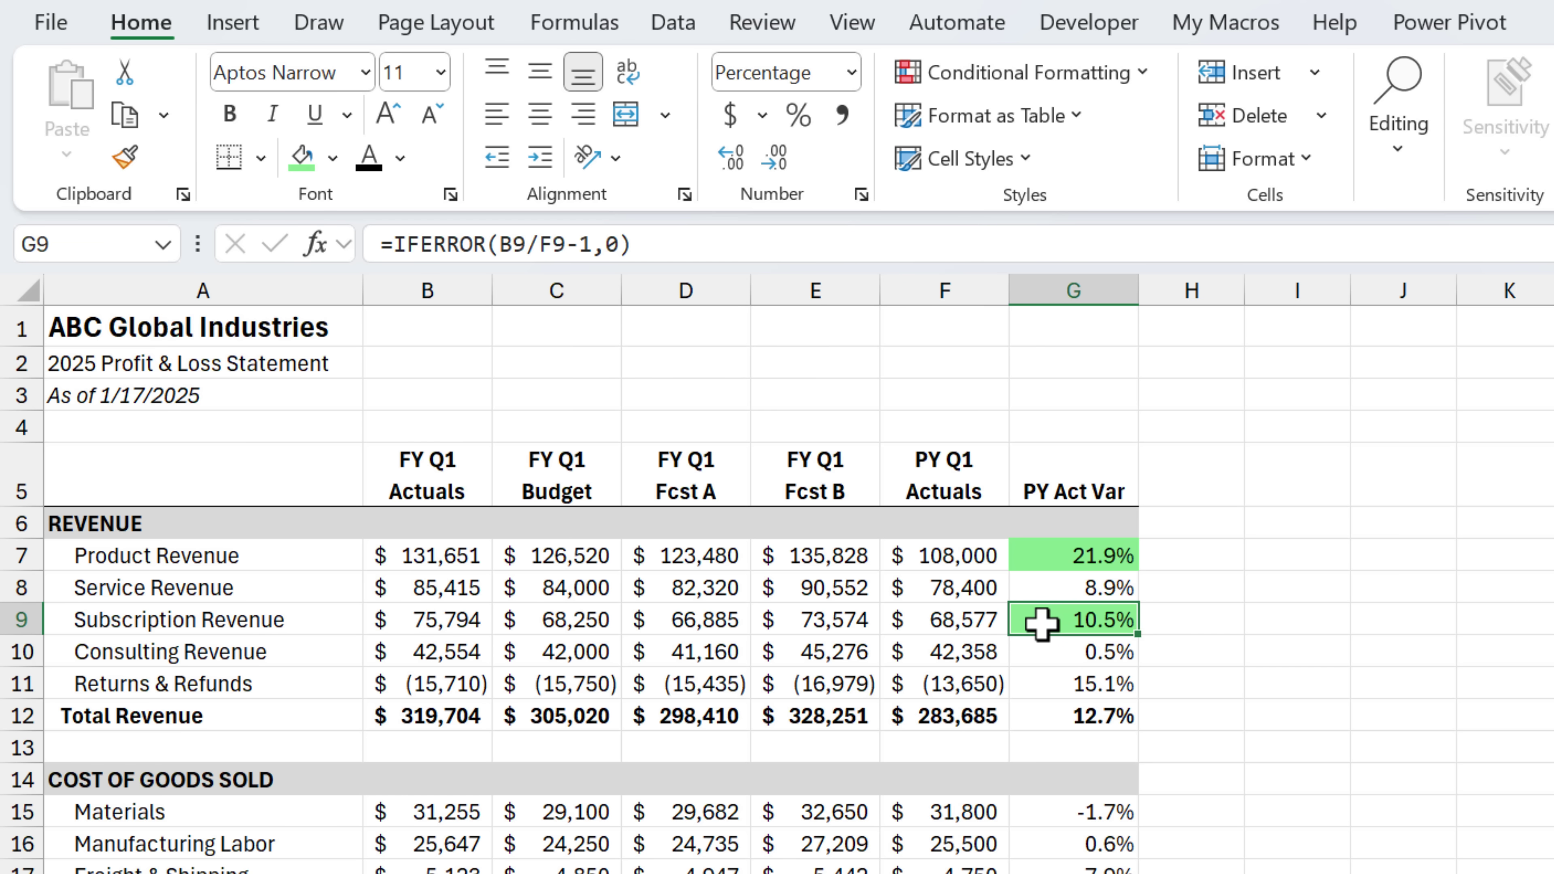
Undo the manual fills and add a Greater Than 10% rule on G7:G12 with Green Fill and Dark Green Text.
{"action": "key", "text": "ctrl+z"}
{"action": "key", "text": "ctrl+z"}
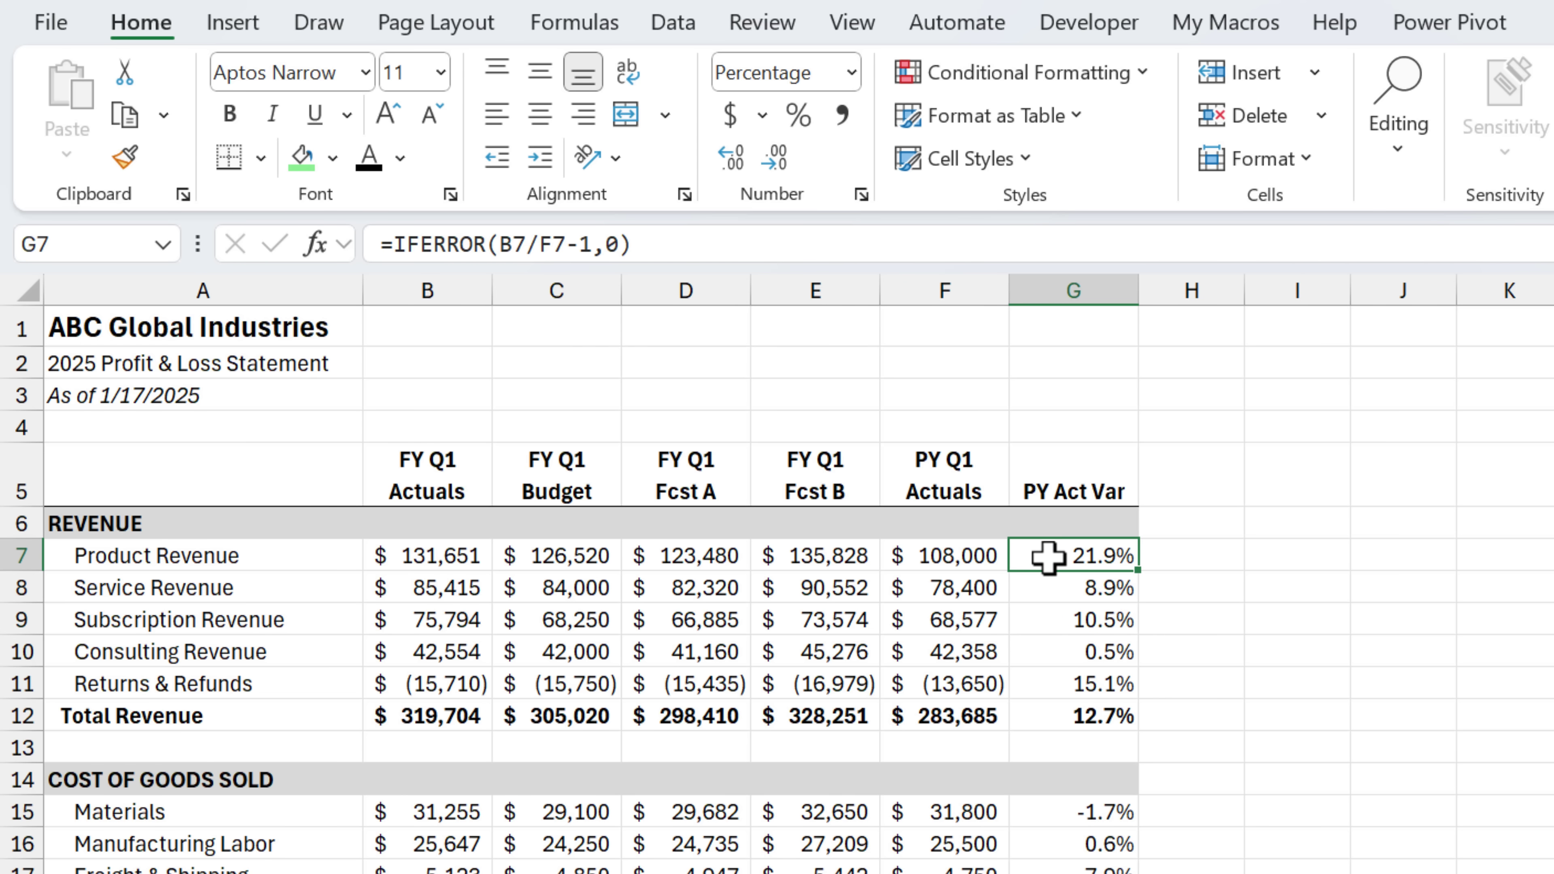
{"action": "left_click_drag", "start_coordinate": [1048, 552], "coordinate": [1055, 711]}
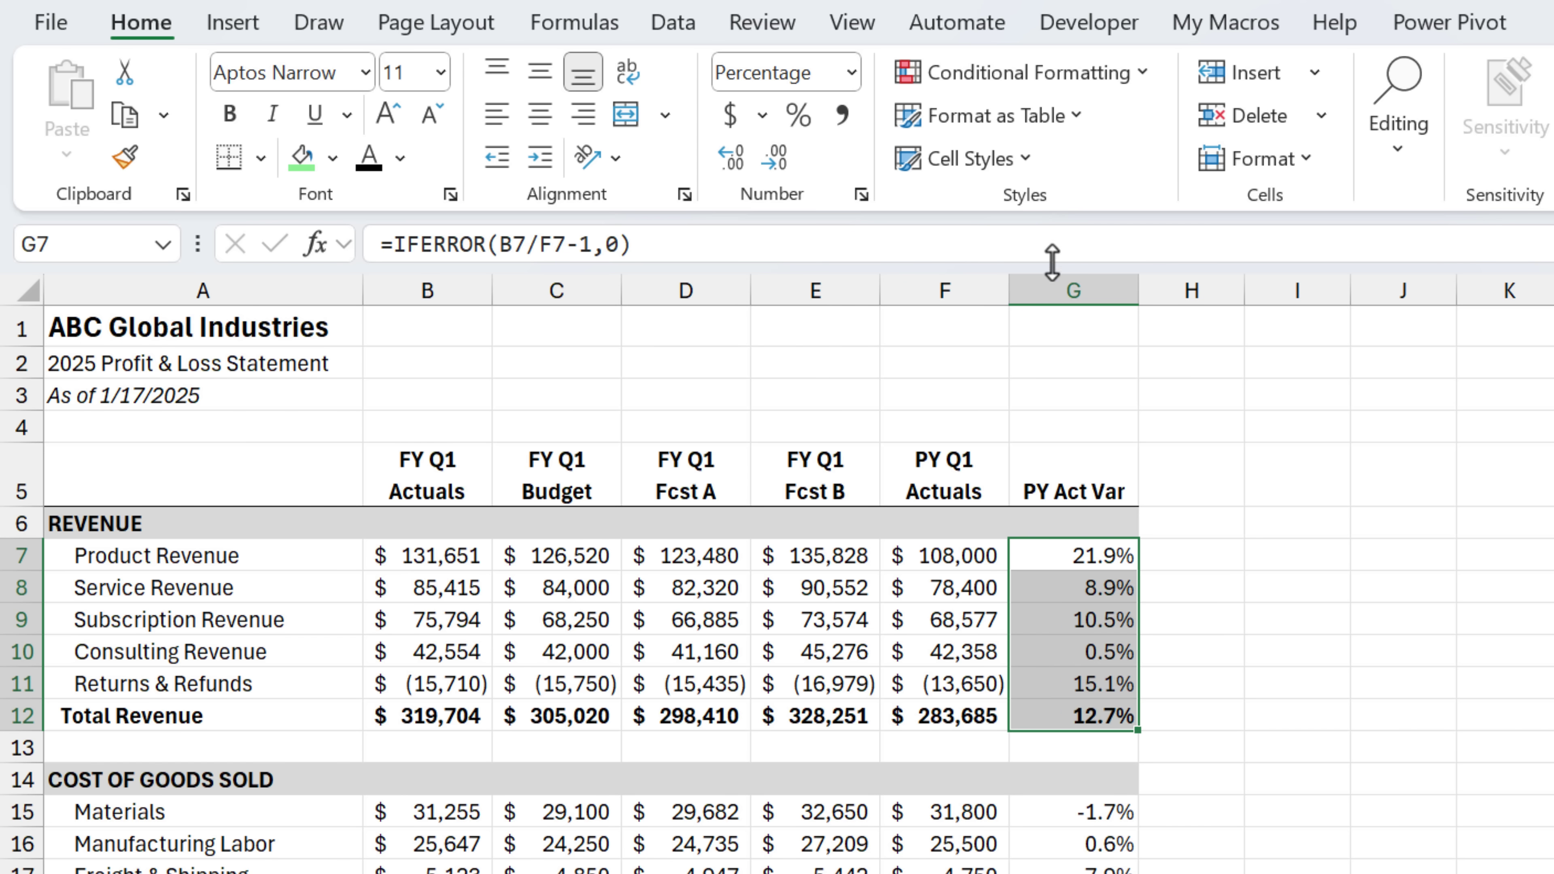
{"action": "left_click", "coordinate": [1070, 75]}
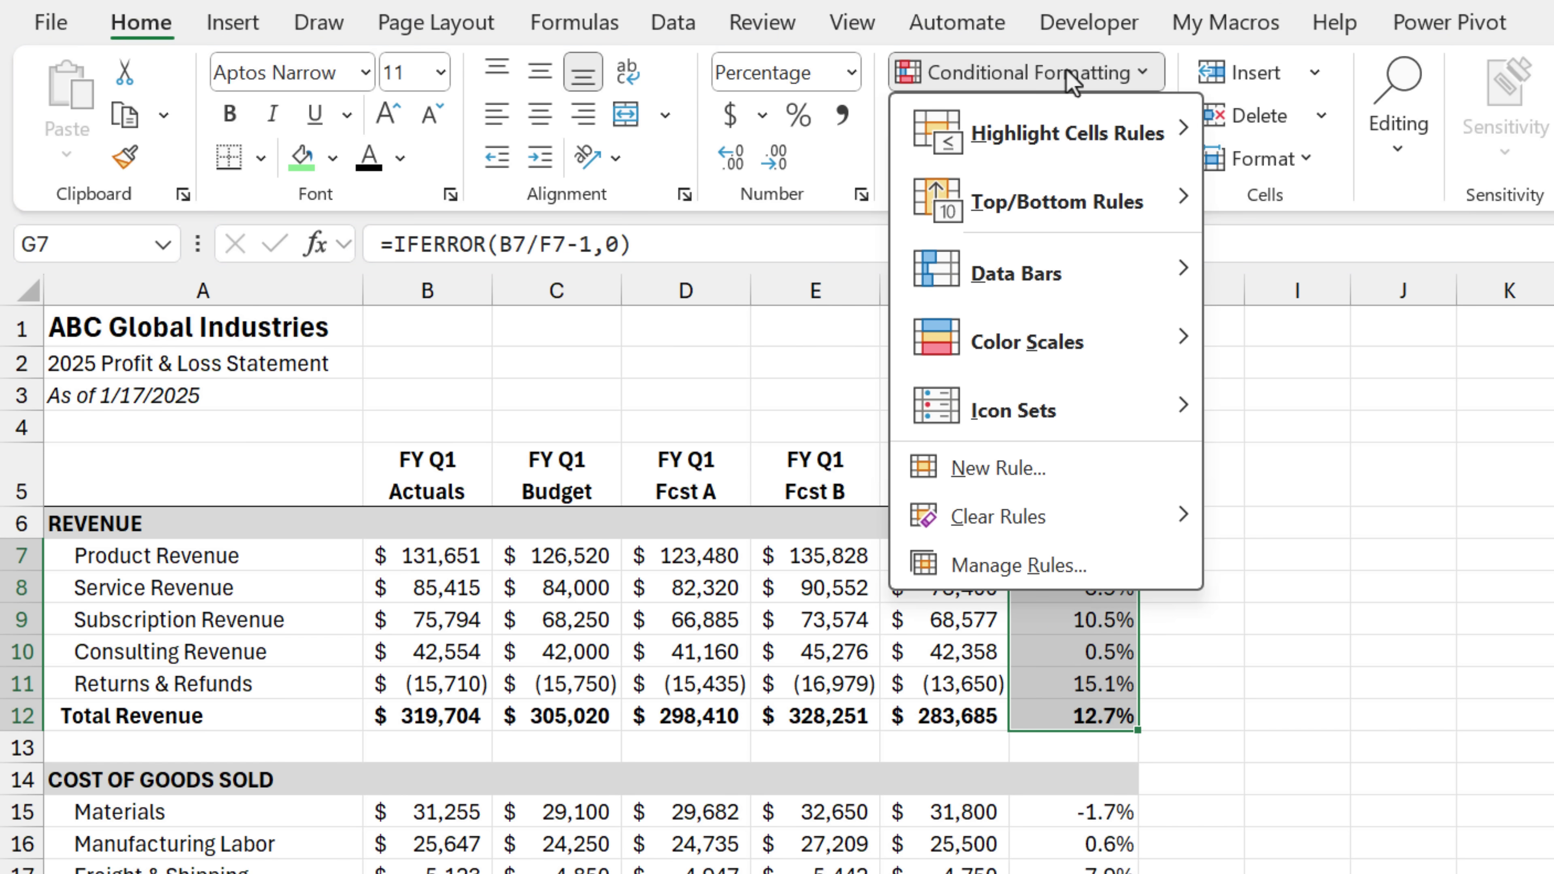
{"action": "mouse_move", "coordinate": [1065, 145]}
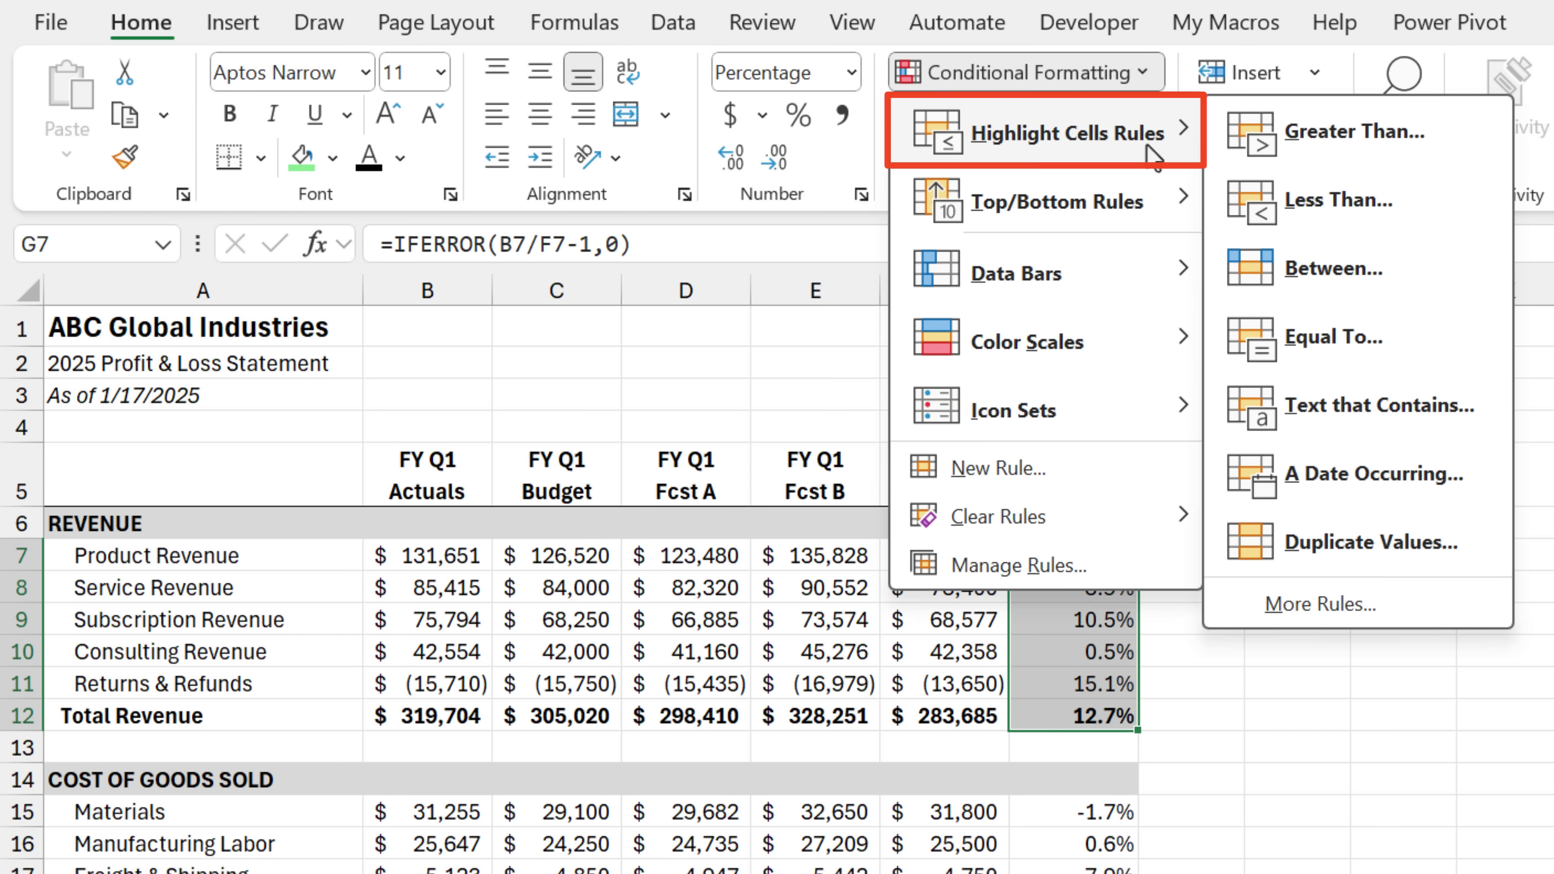
{"action": "left_click", "coordinate": [1333, 157]}
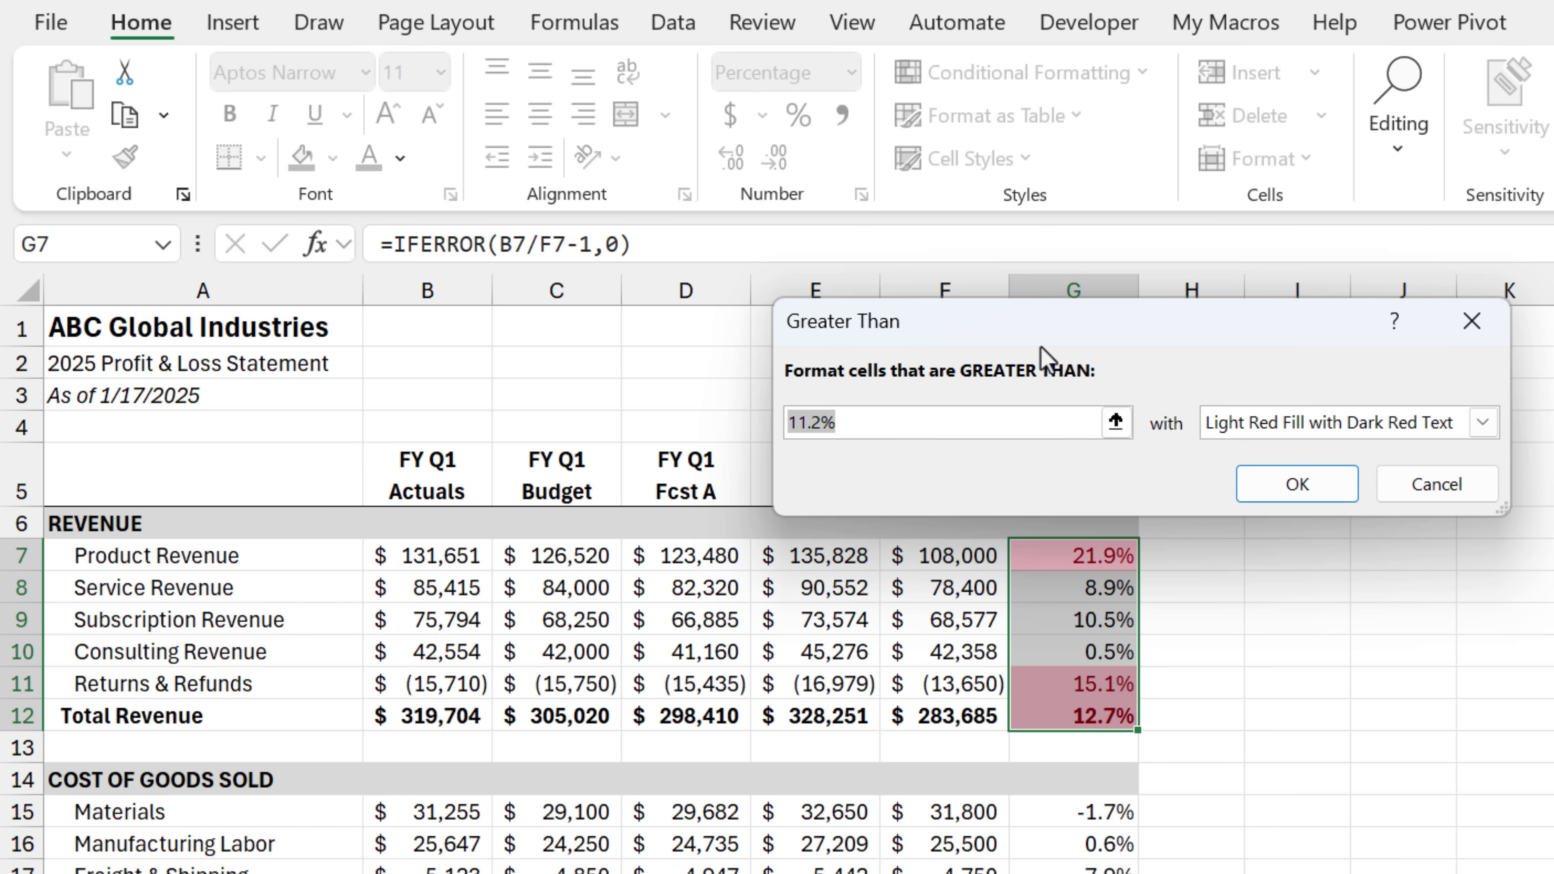
{"action": "type", "text": "10"}
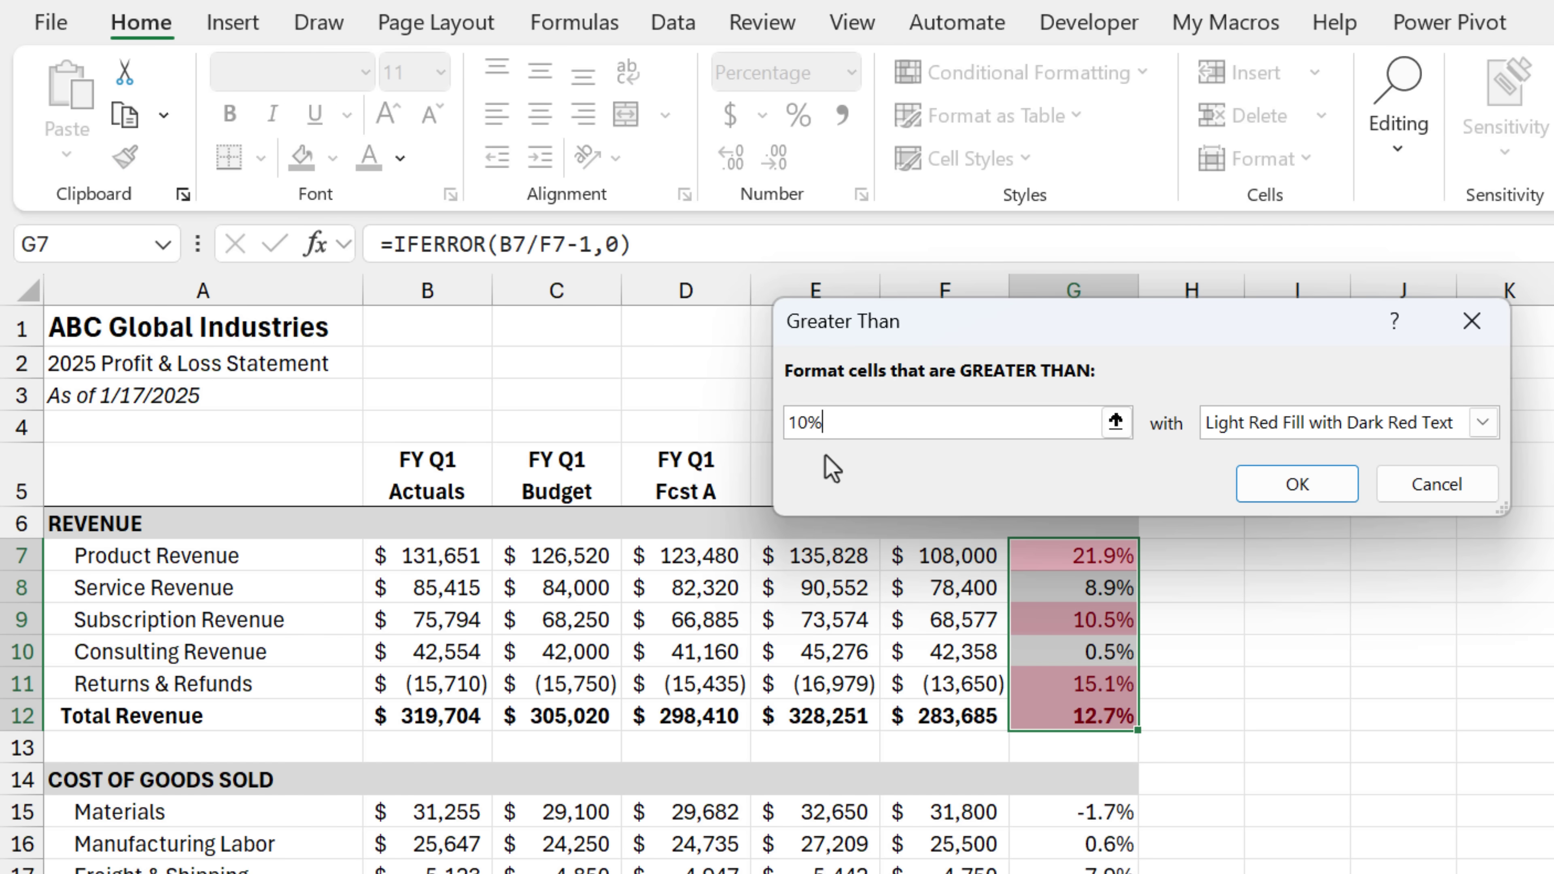
{"action": "left_click", "coordinate": [1363, 428]}
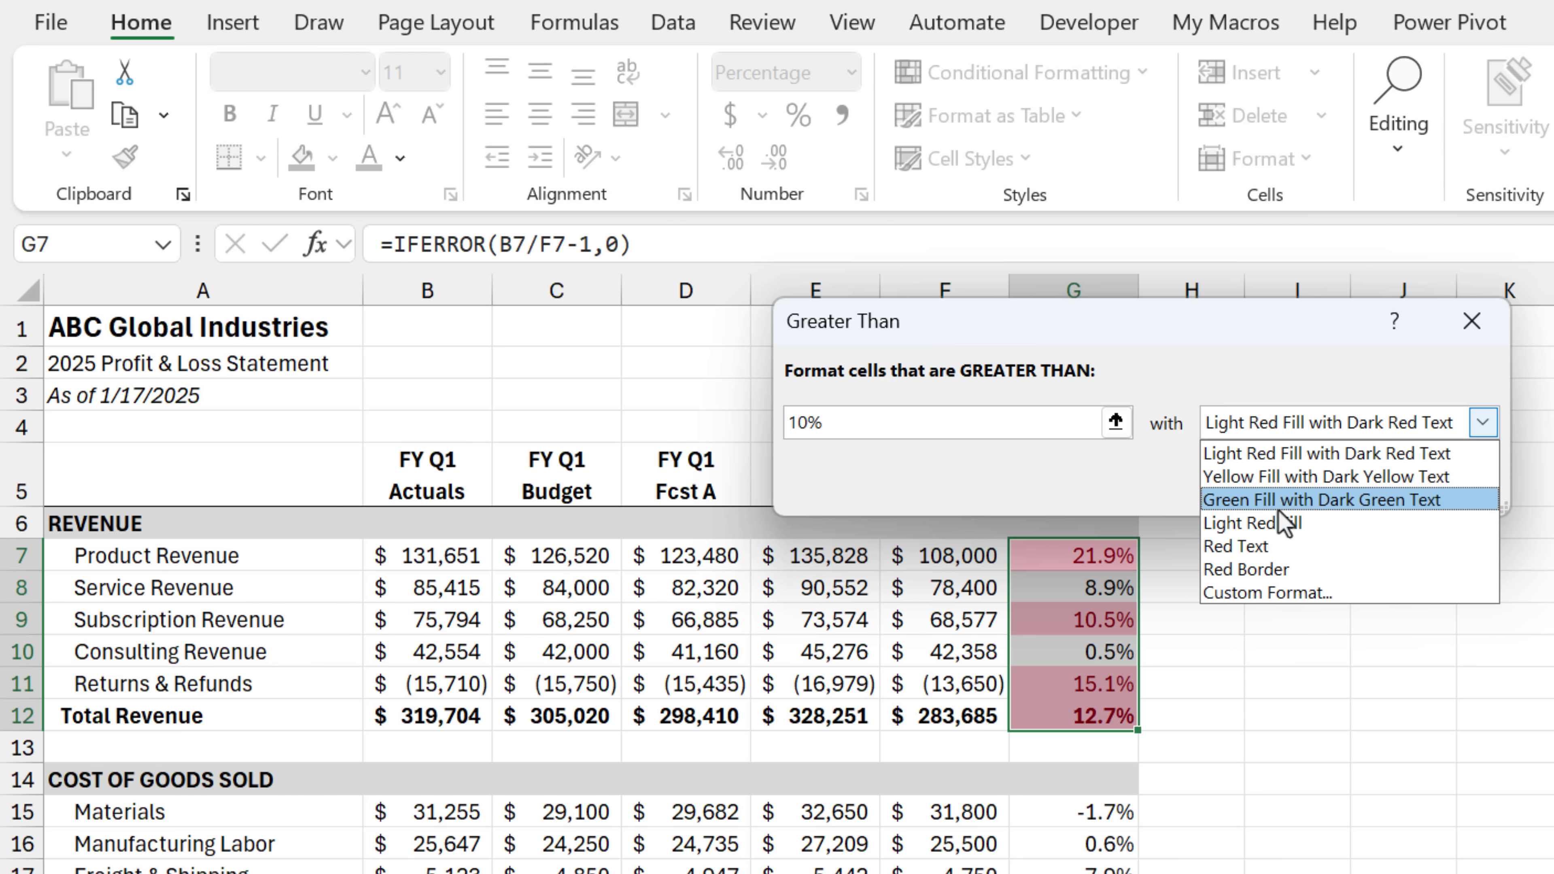
{"action": "left_click", "coordinate": [1254, 501]}
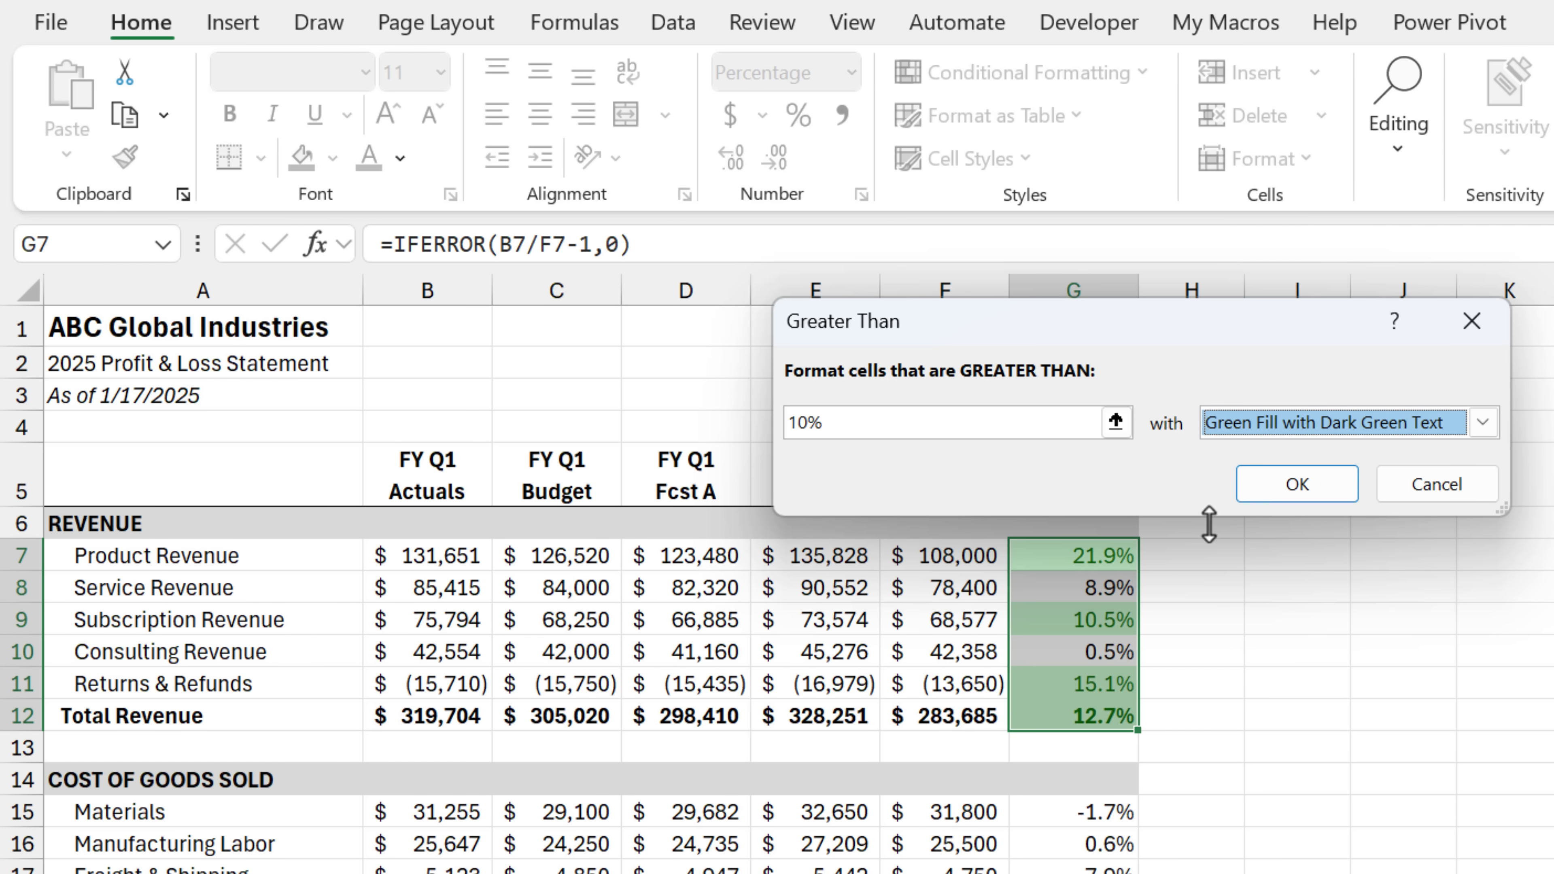
{"action": "left_click", "coordinate": [1287, 494]}
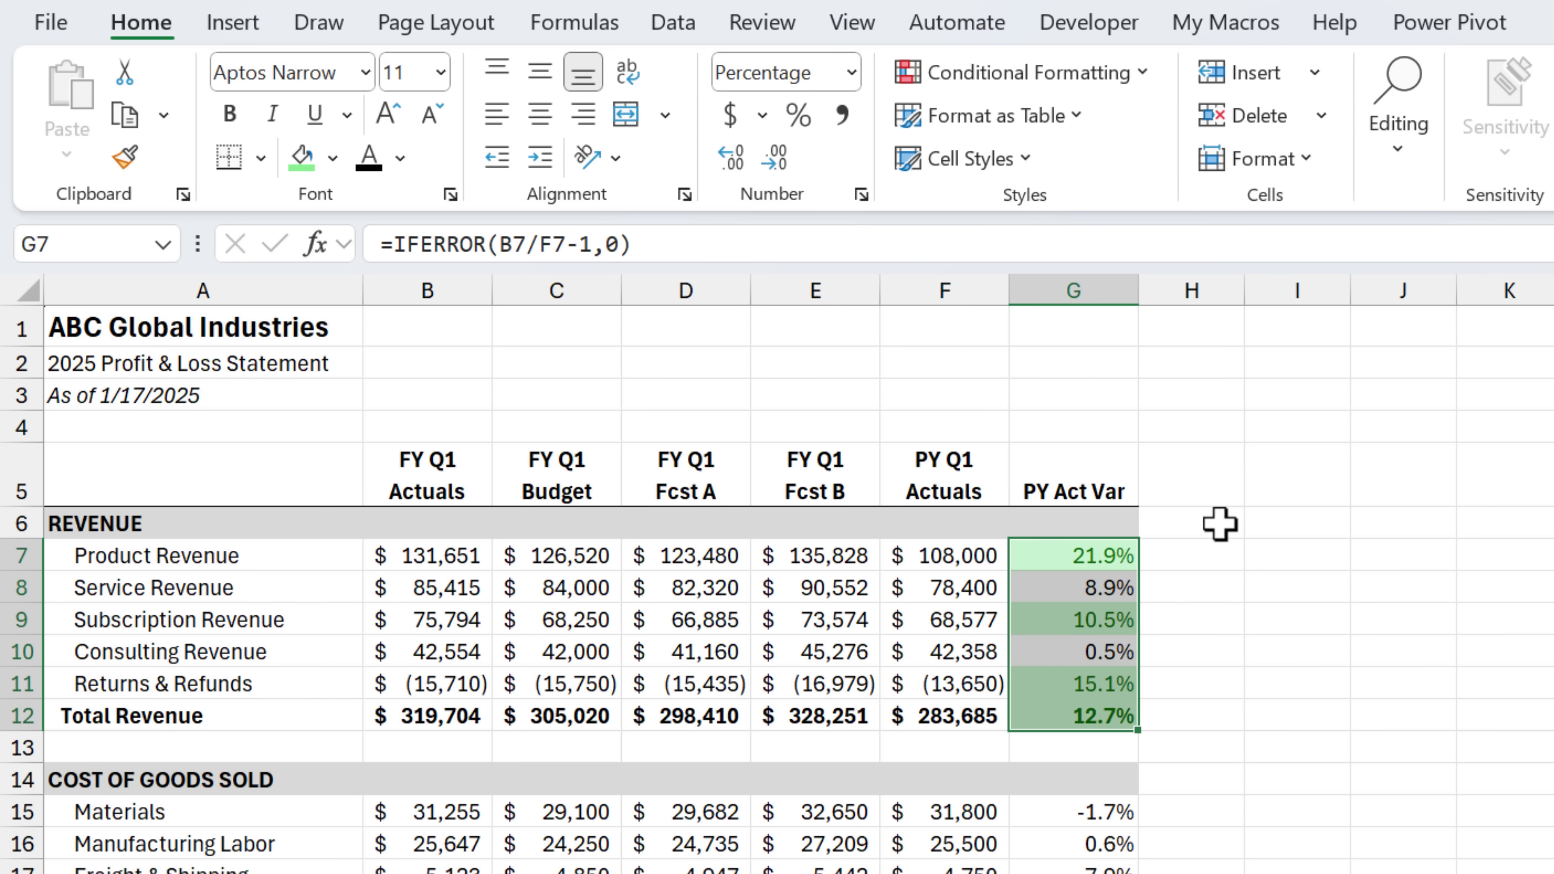
{"action": "left_click", "coordinate": [1033, 561]}
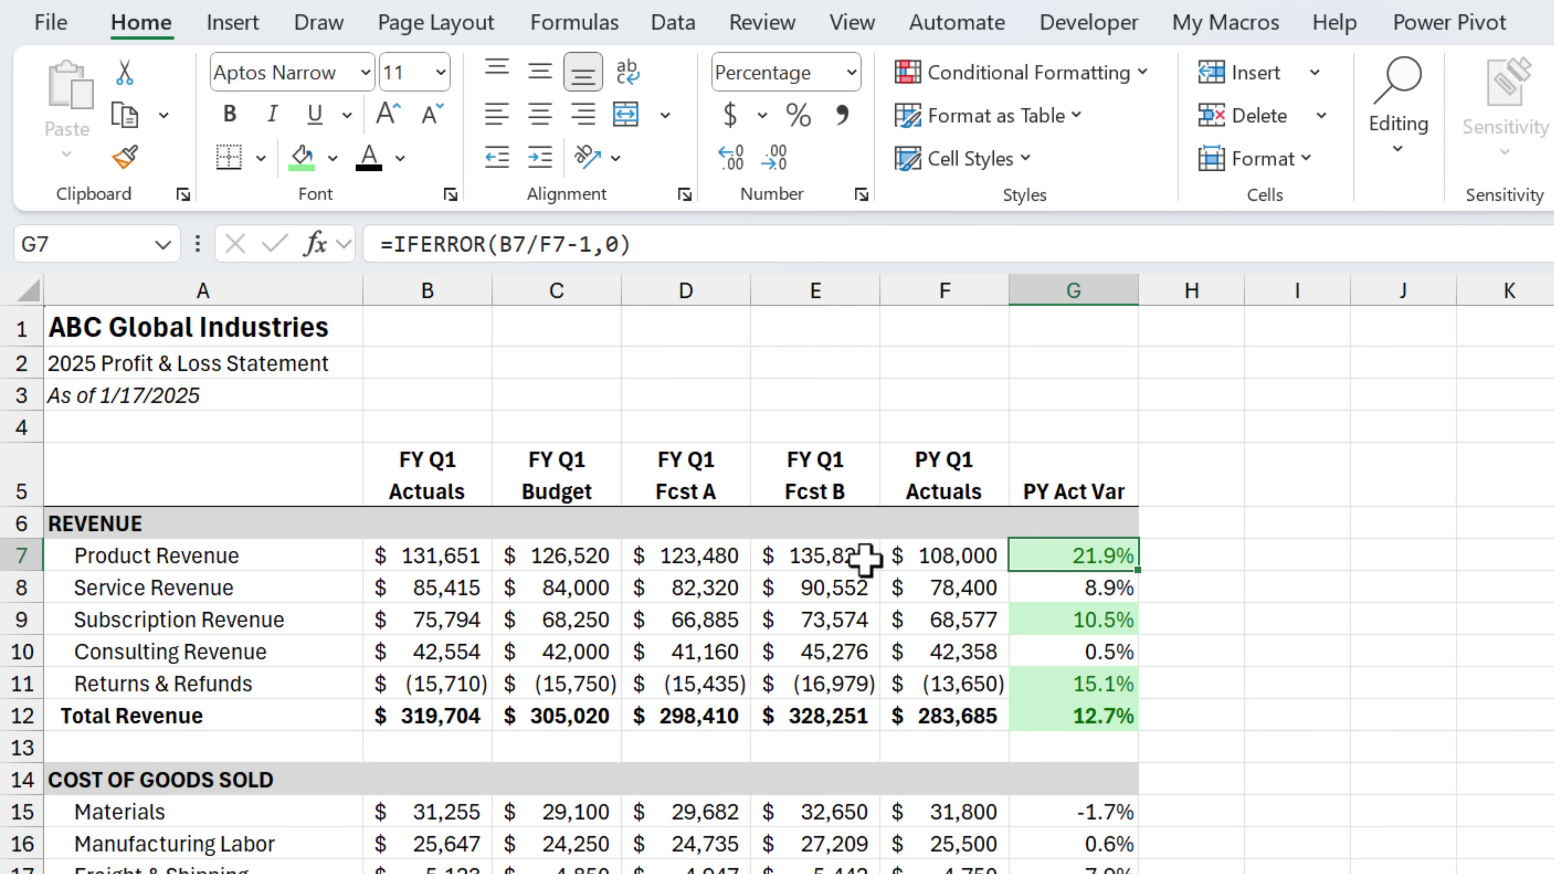
Enter 90000 in B8 so the Service Revenue variance rises to 14.8% and turns green.
{"action": "left_click", "coordinate": [465, 590]}
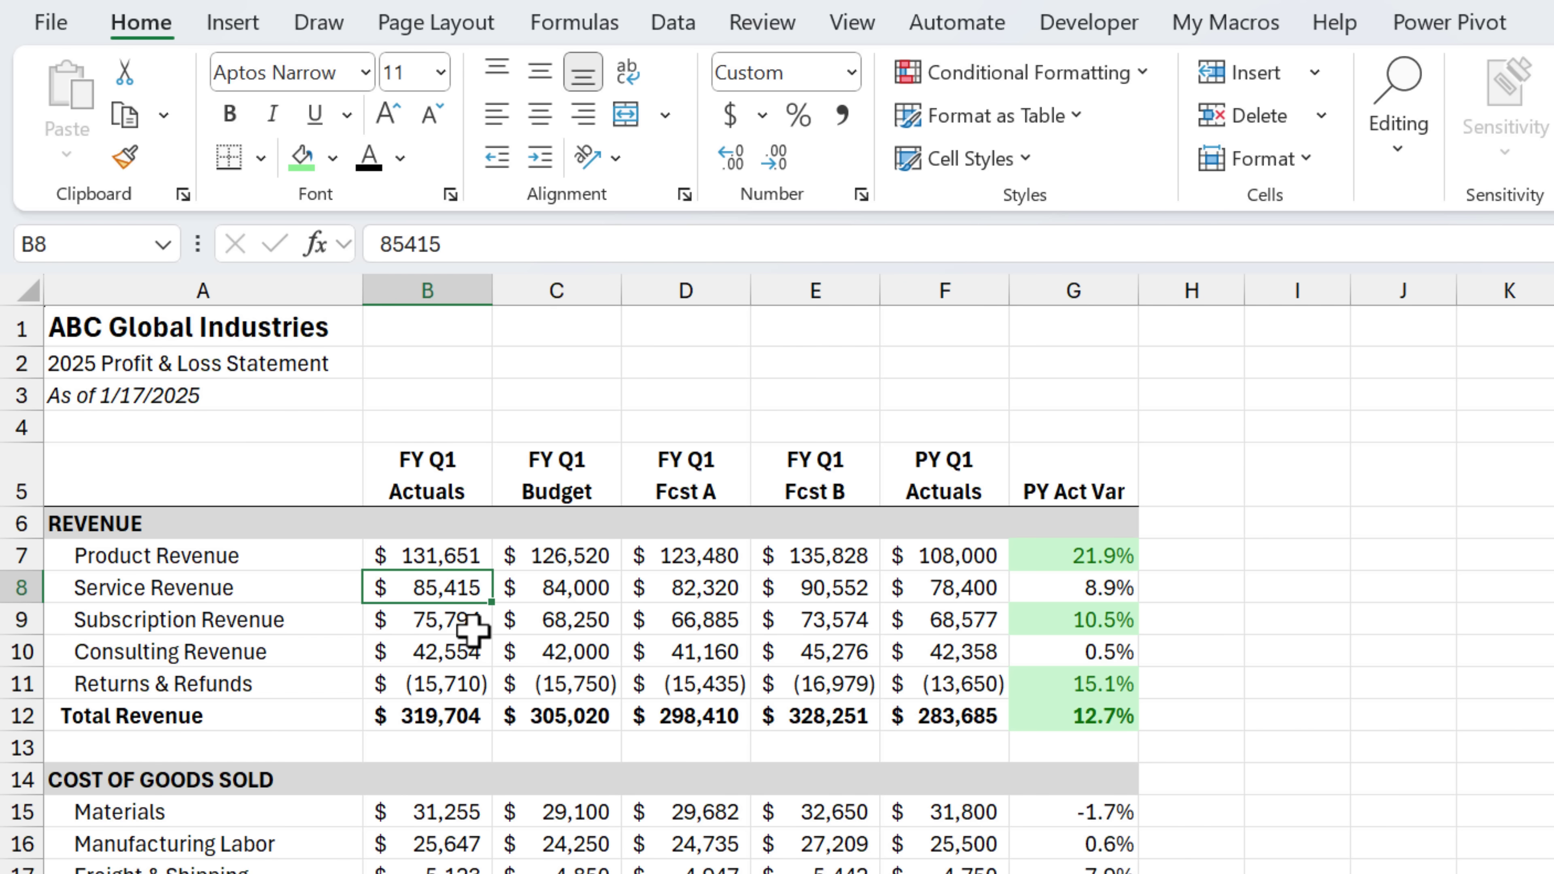
{"action": "type", "text": "90000"}
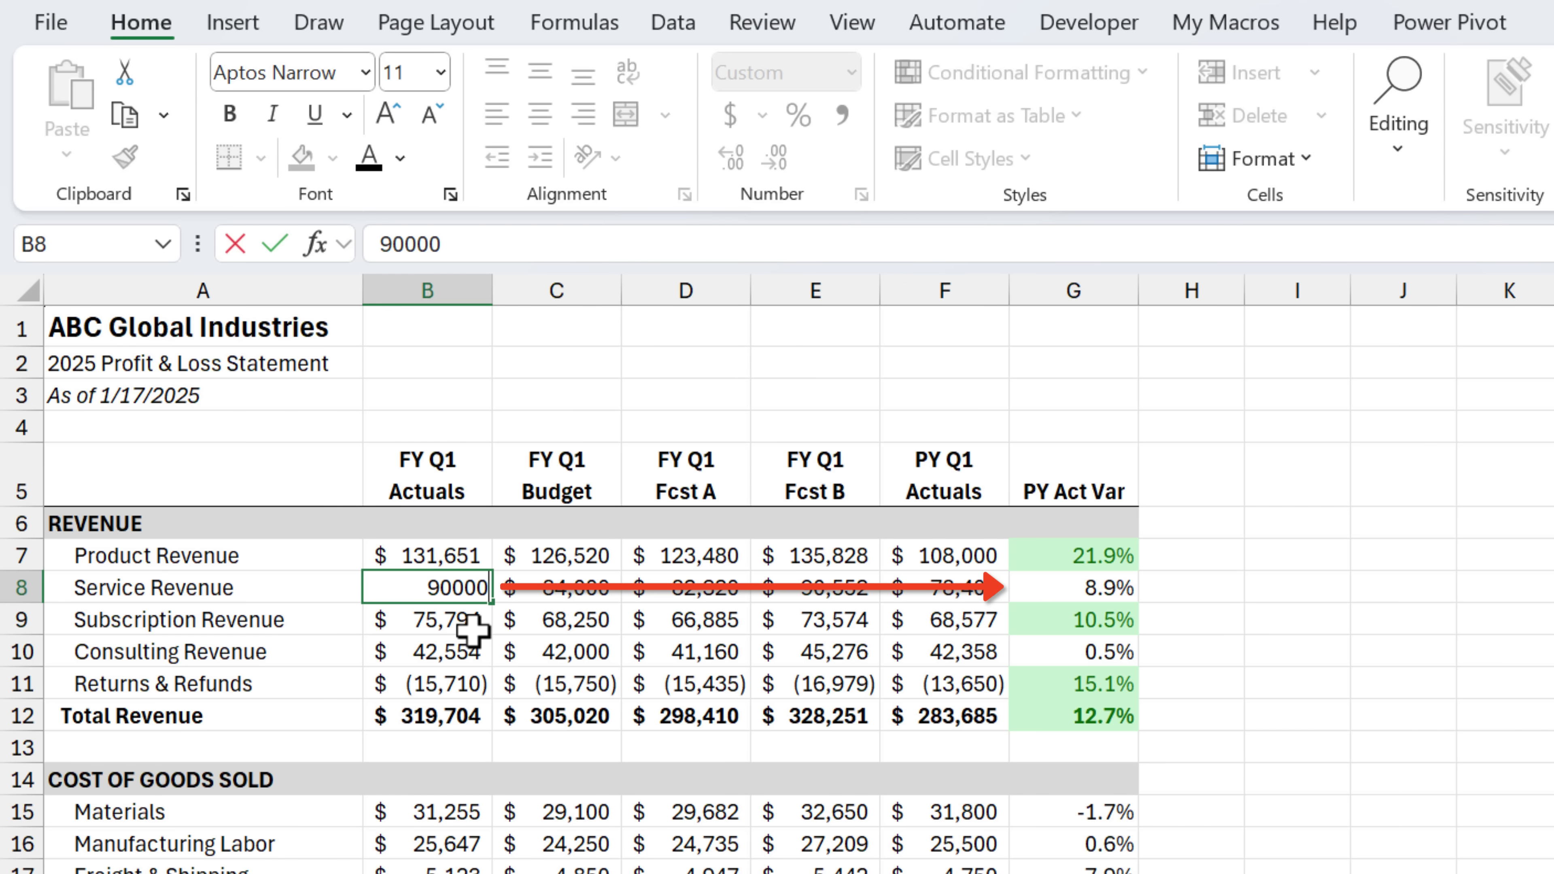
{"action": "key", "text": "Return"}
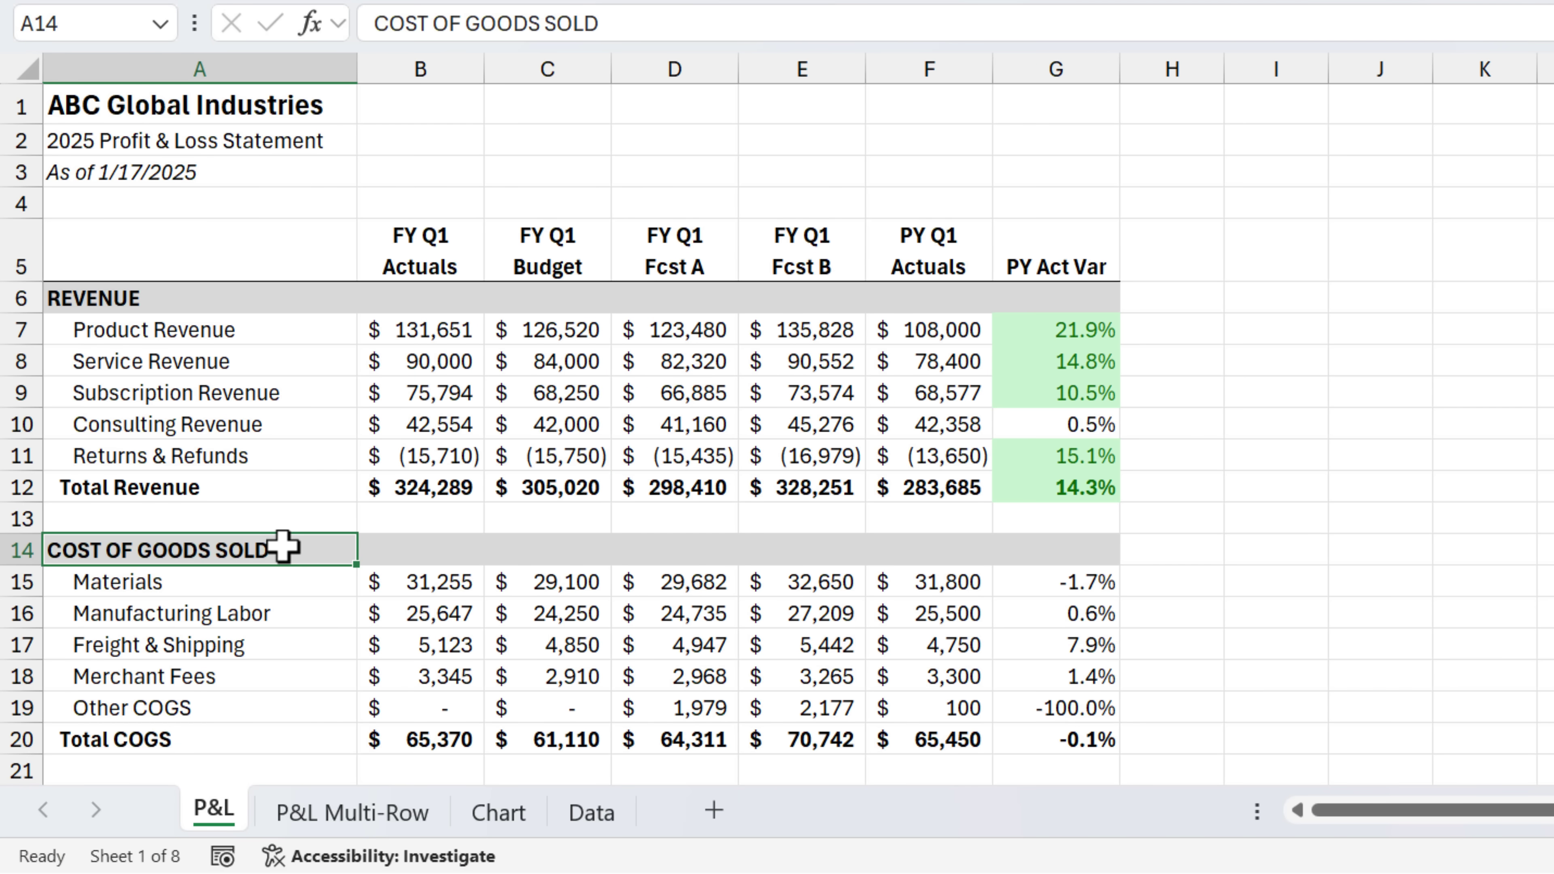
Merge and centre COST OF GOODS SOLD across A14:G14, then test selecting the Fcst A column through it.
{"action": "left_click_drag", "start_coordinate": [283, 547], "coordinate": [1060, 541]}
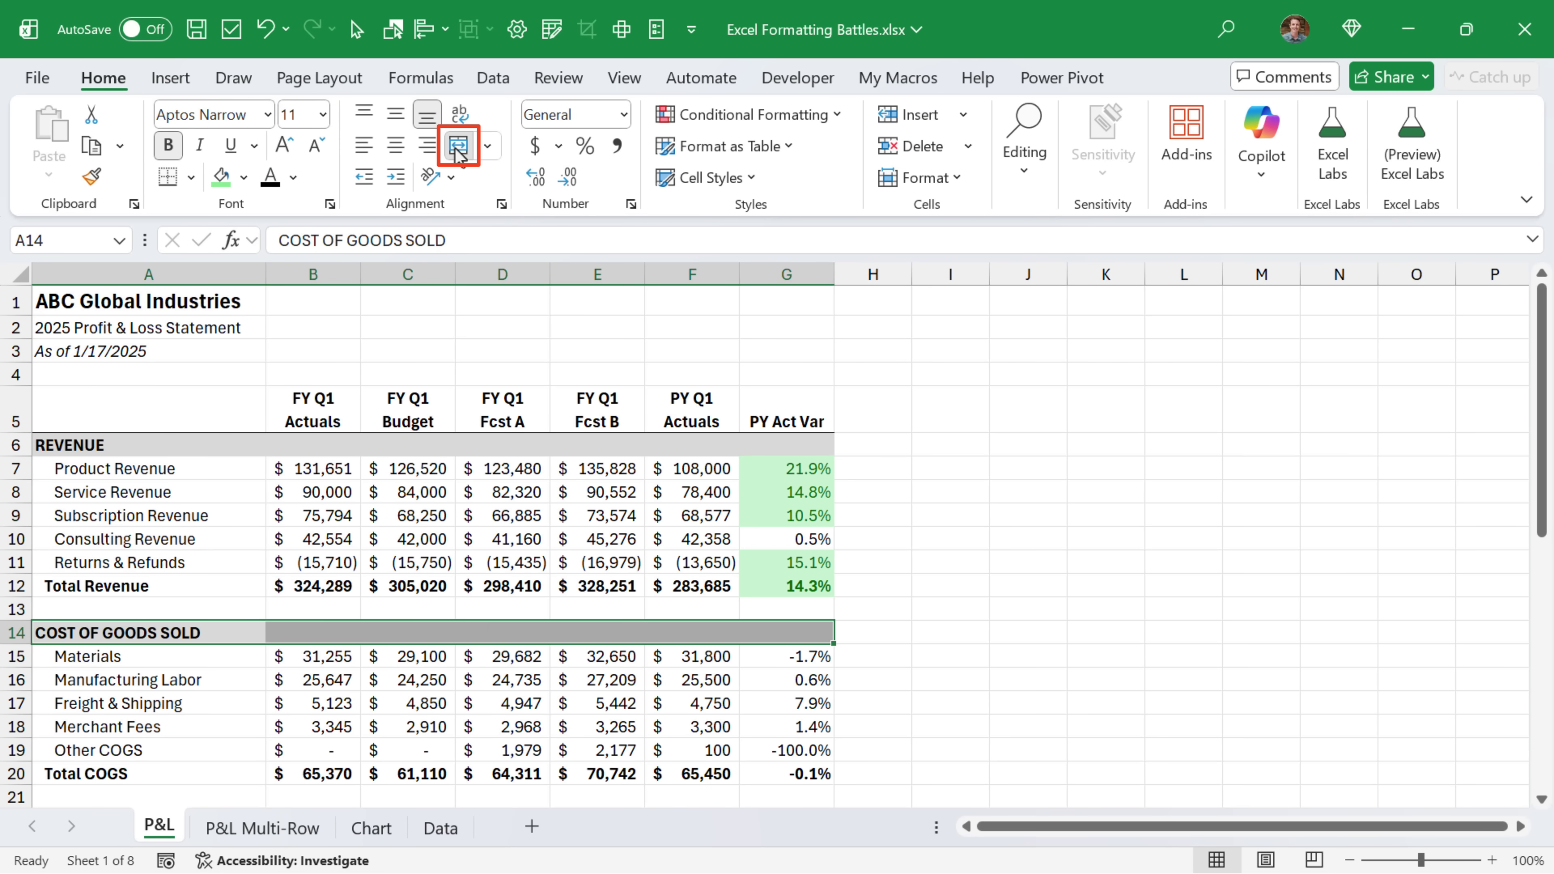
{"action": "left_click", "coordinate": [459, 146]}
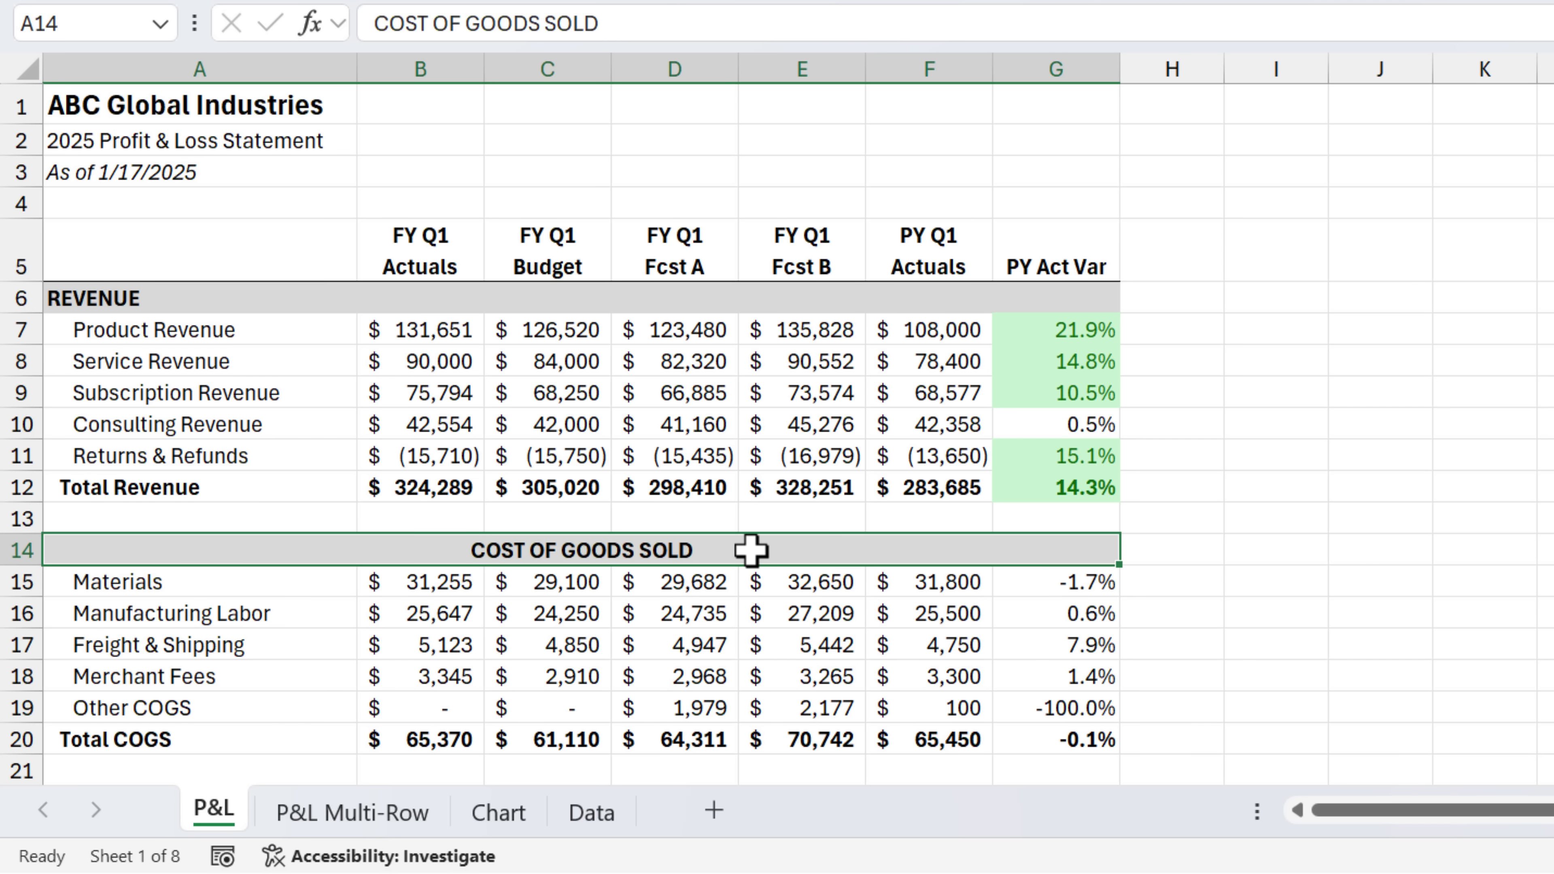
{"action": "left_click", "coordinate": [684, 328]}
{"action": "left_click_drag", "start_coordinate": [683, 329], "coordinate": [690, 484]}
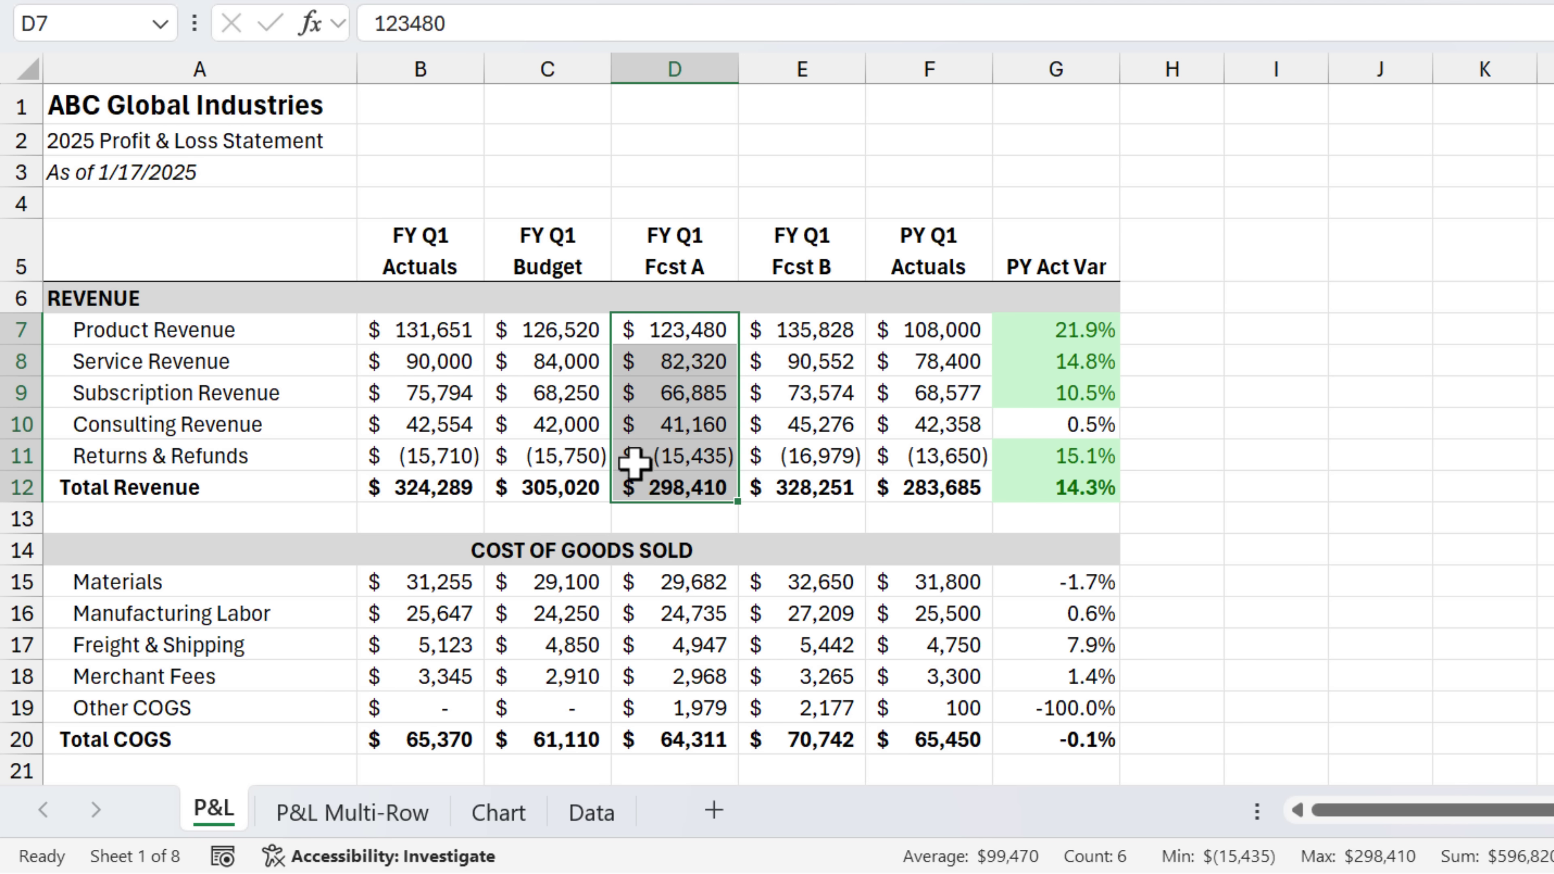
{"action": "left_click", "coordinate": [453, 549]}
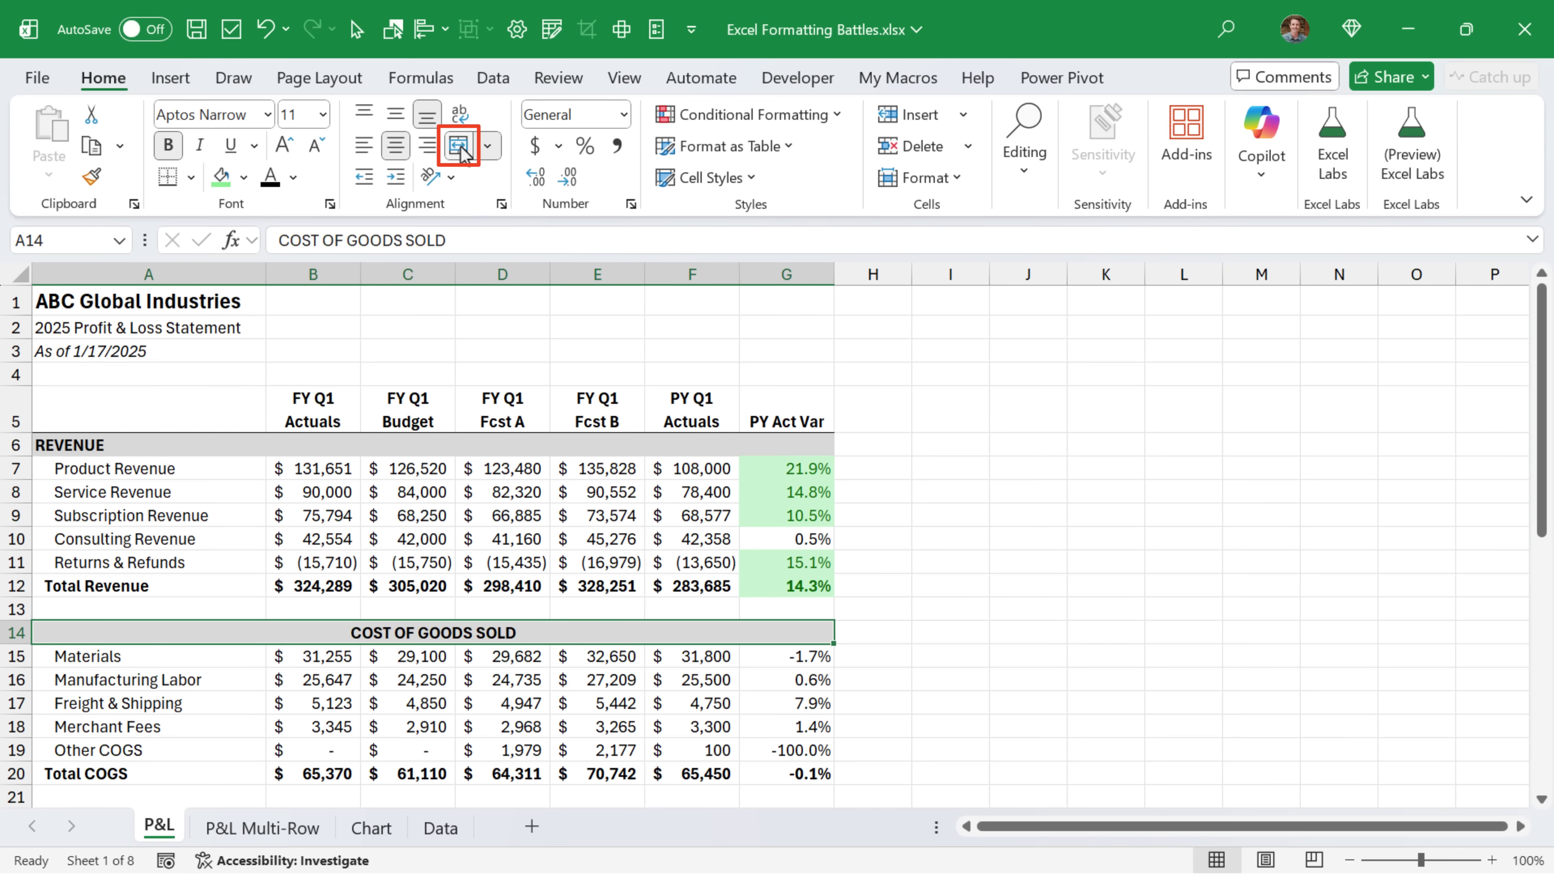
Unmerge row 14 and give the heading Center Across Selection horizontal alignment instead.
{"action": "left_click", "coordinate": [461, 147]}
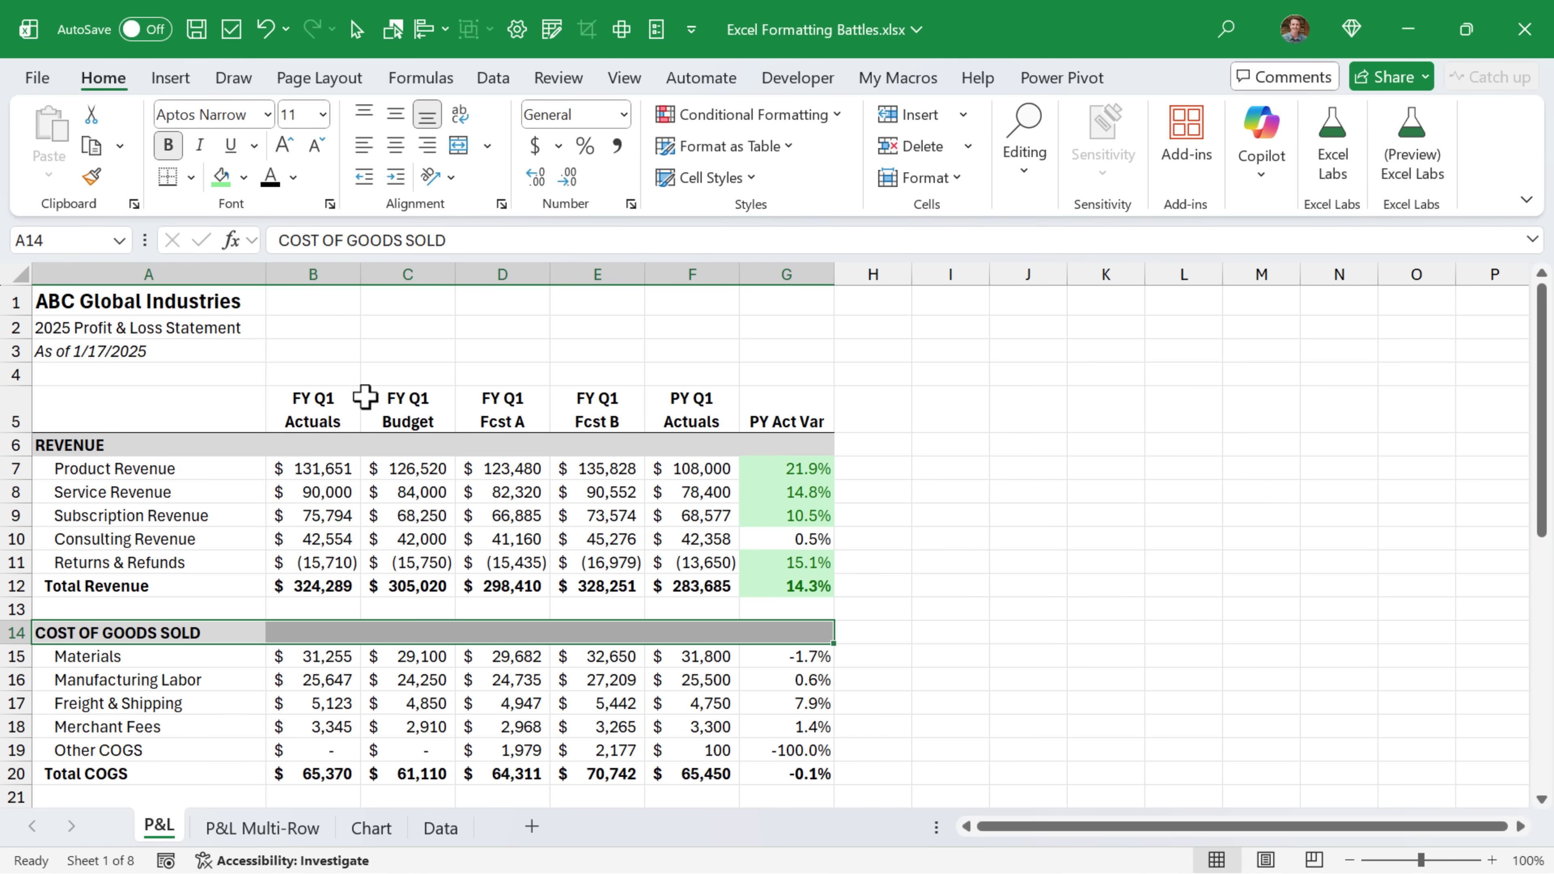
{"action": "right_click", "coordinate": [284, 633]}
{"action": "left_click", "coordinate": [335, 643]}
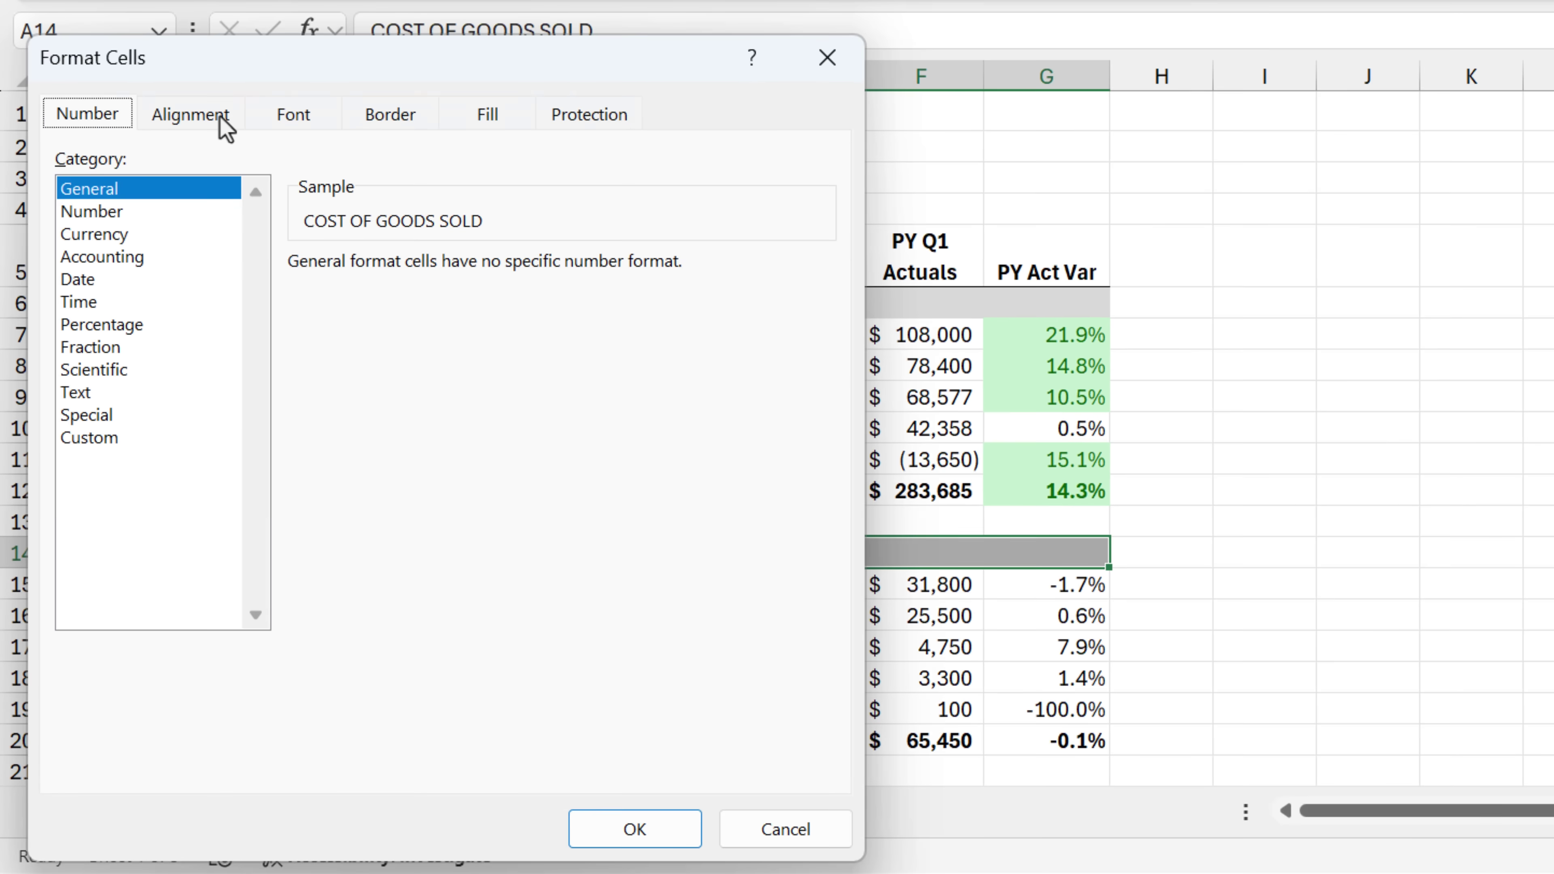
{"action": "left_click", "coordinate": [143, 303]}
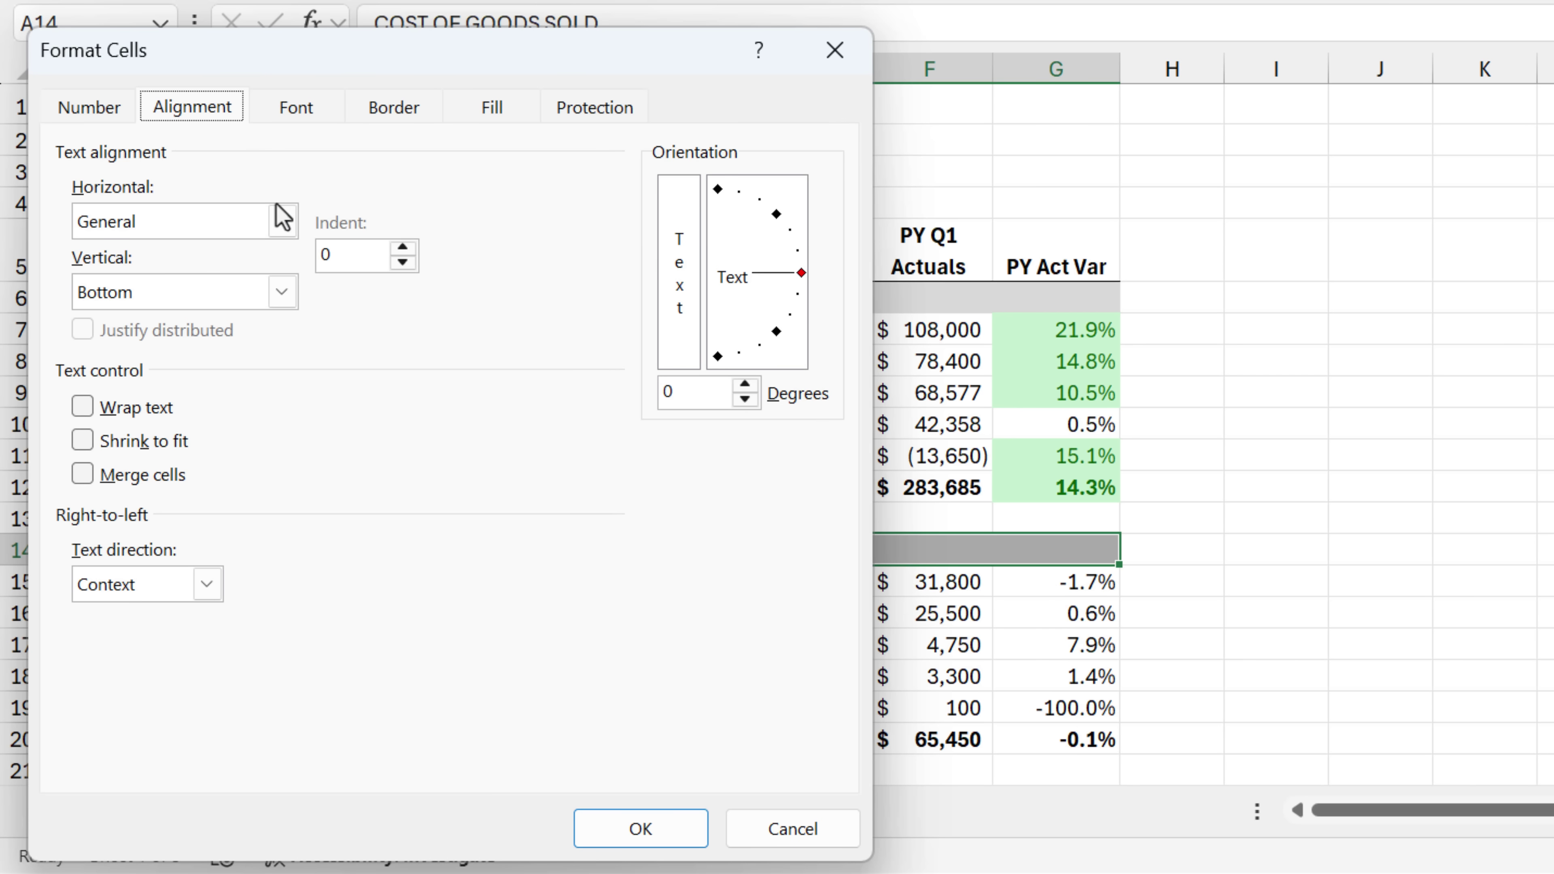
{"action": "left_click", "coordinate": [281, 219]}
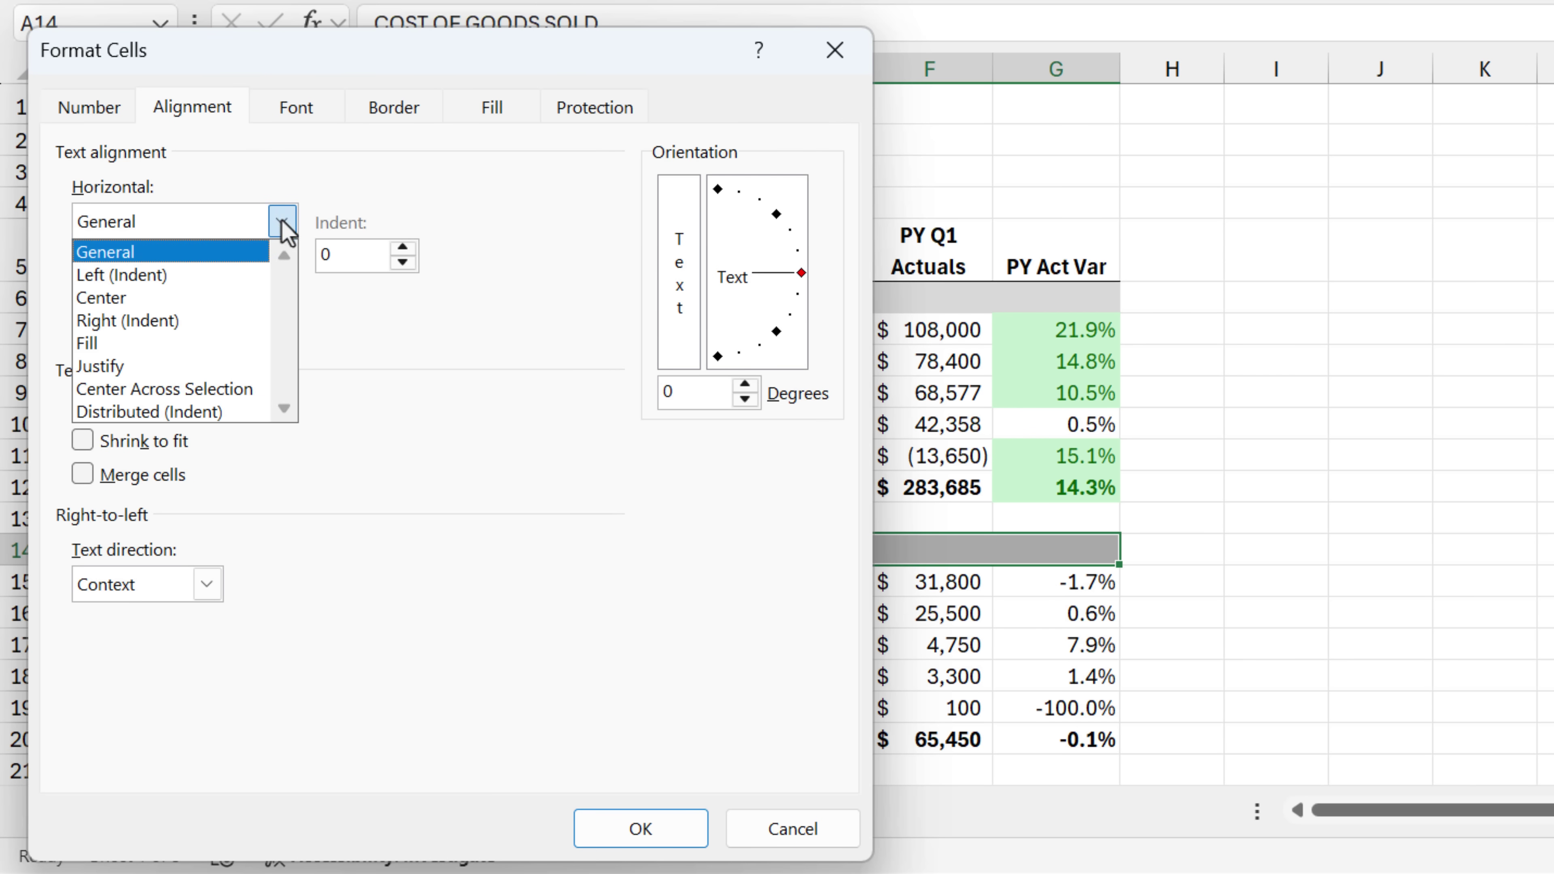
{"action": "left_click", "coordinate": [209, 391]}
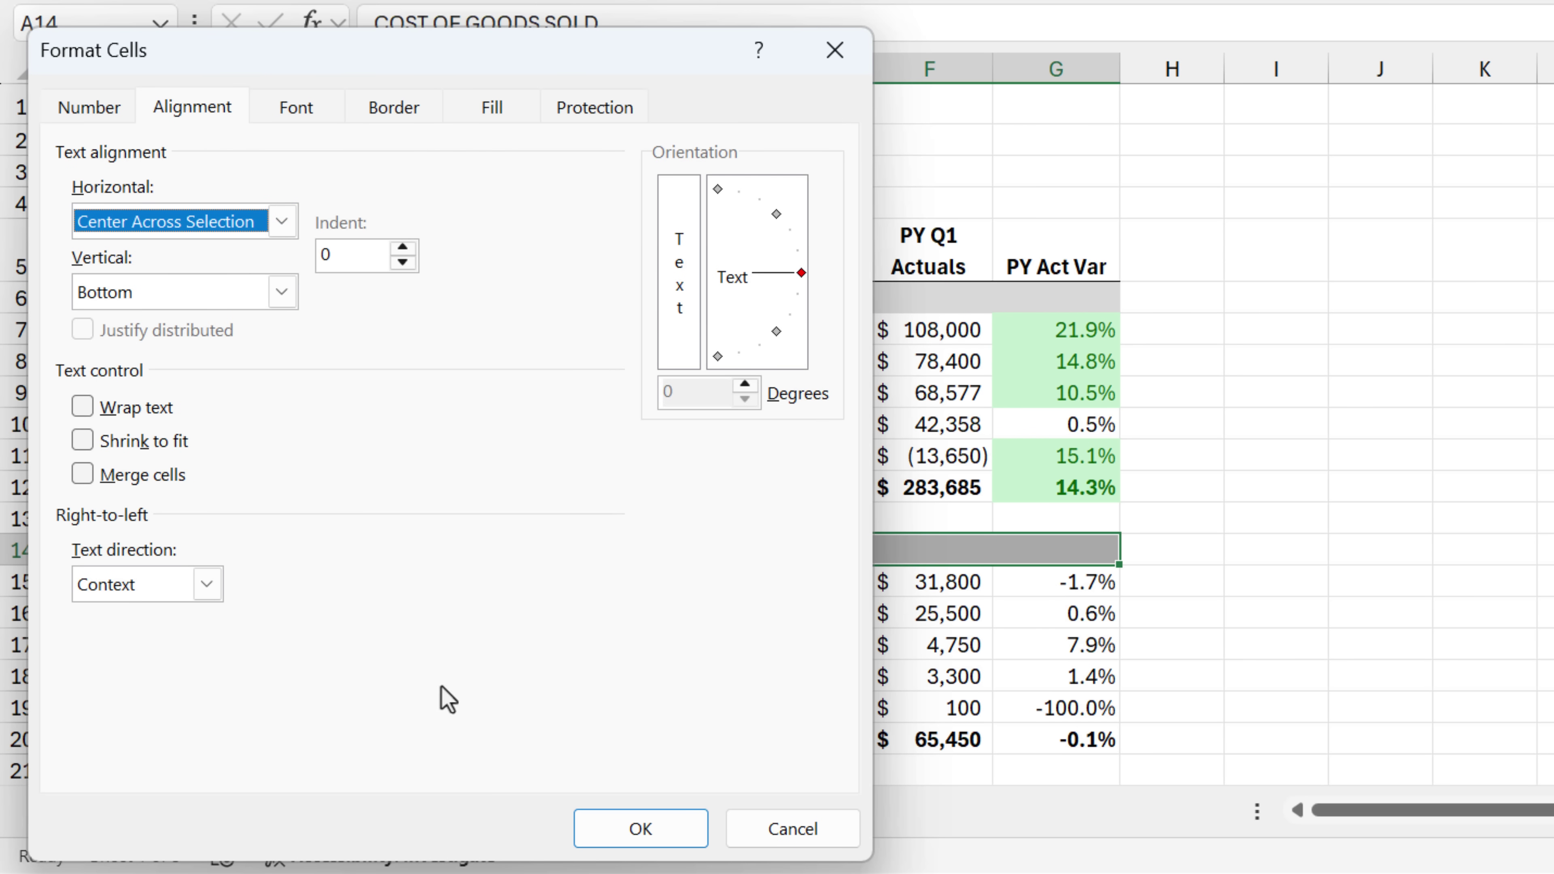
{"action": "left_click", "coordinate": [636, 828]}
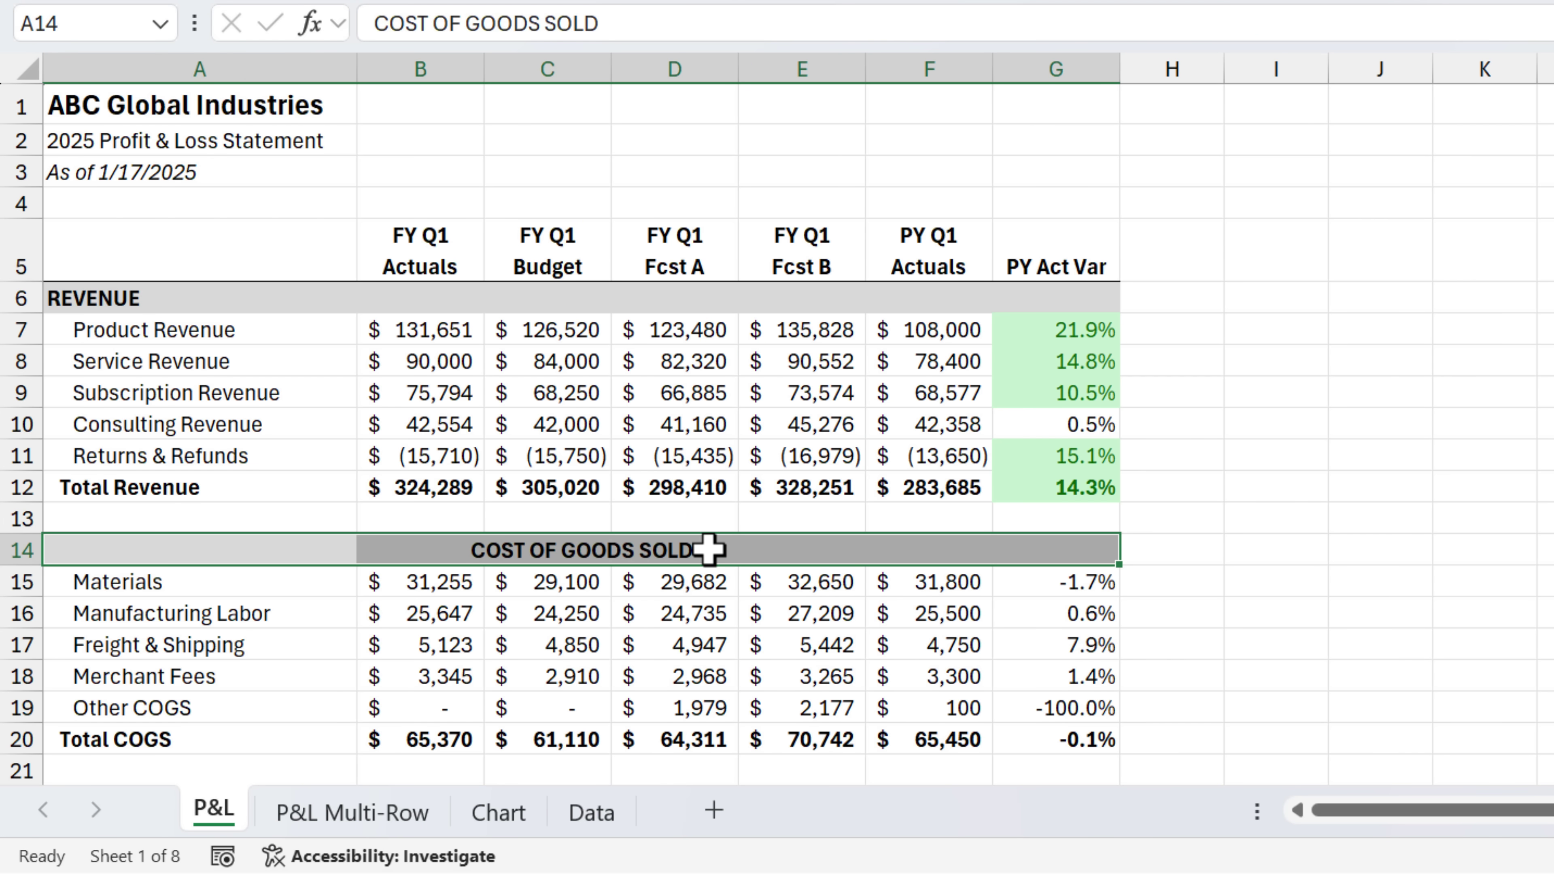
Check cells E14 and F14, and confirm the Fcst A values D7:D20 now select normally.
{"action": "left_click", "coordinate": [807, 550]}
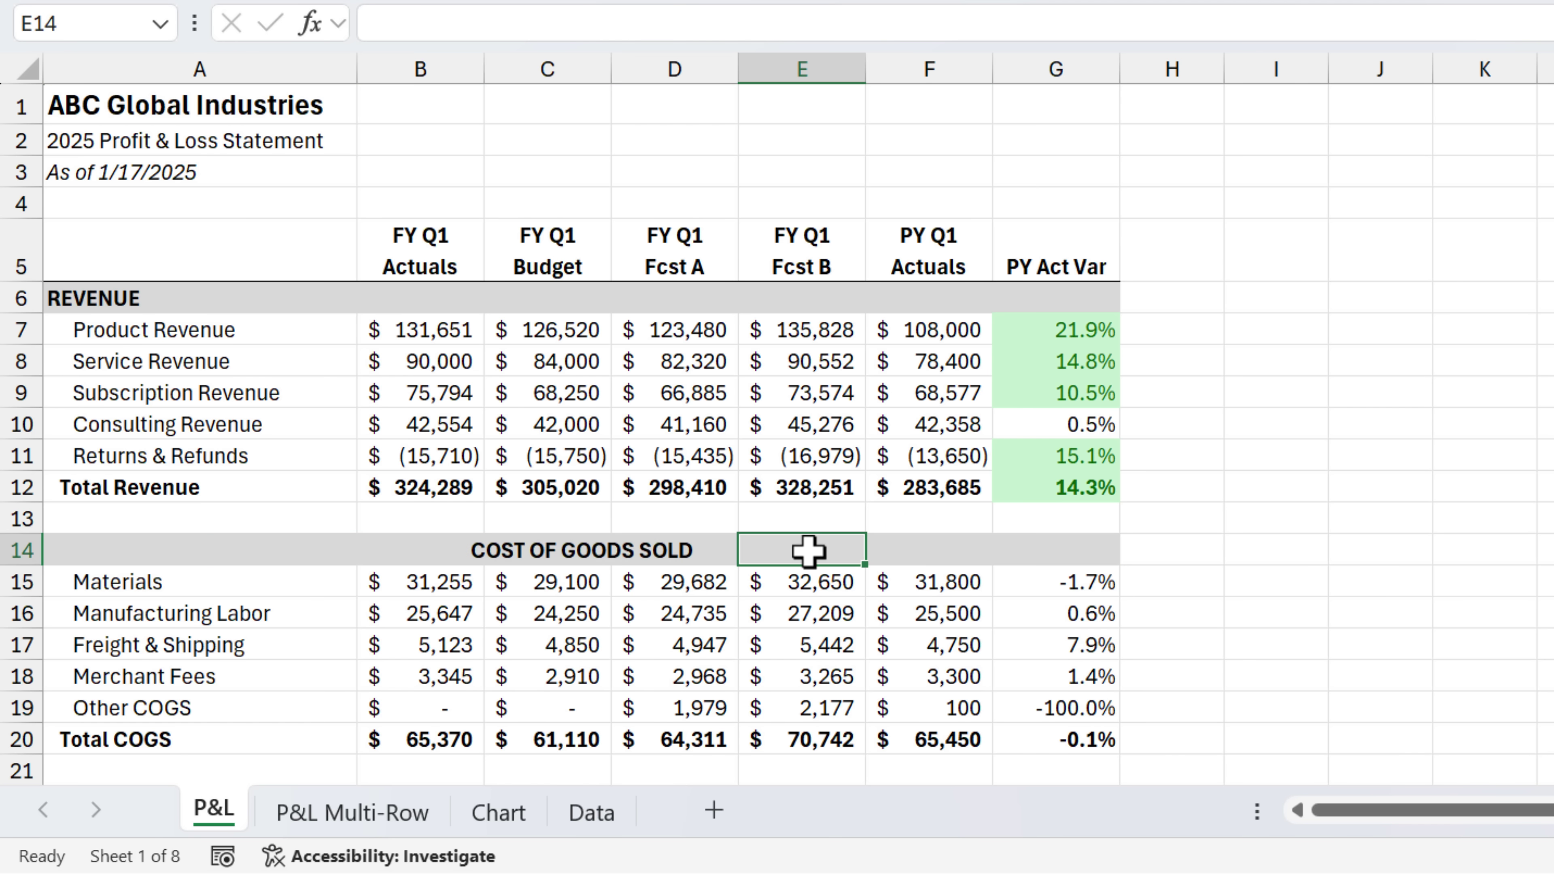
{"action": "left_click", "coordinate": [918, 553]}
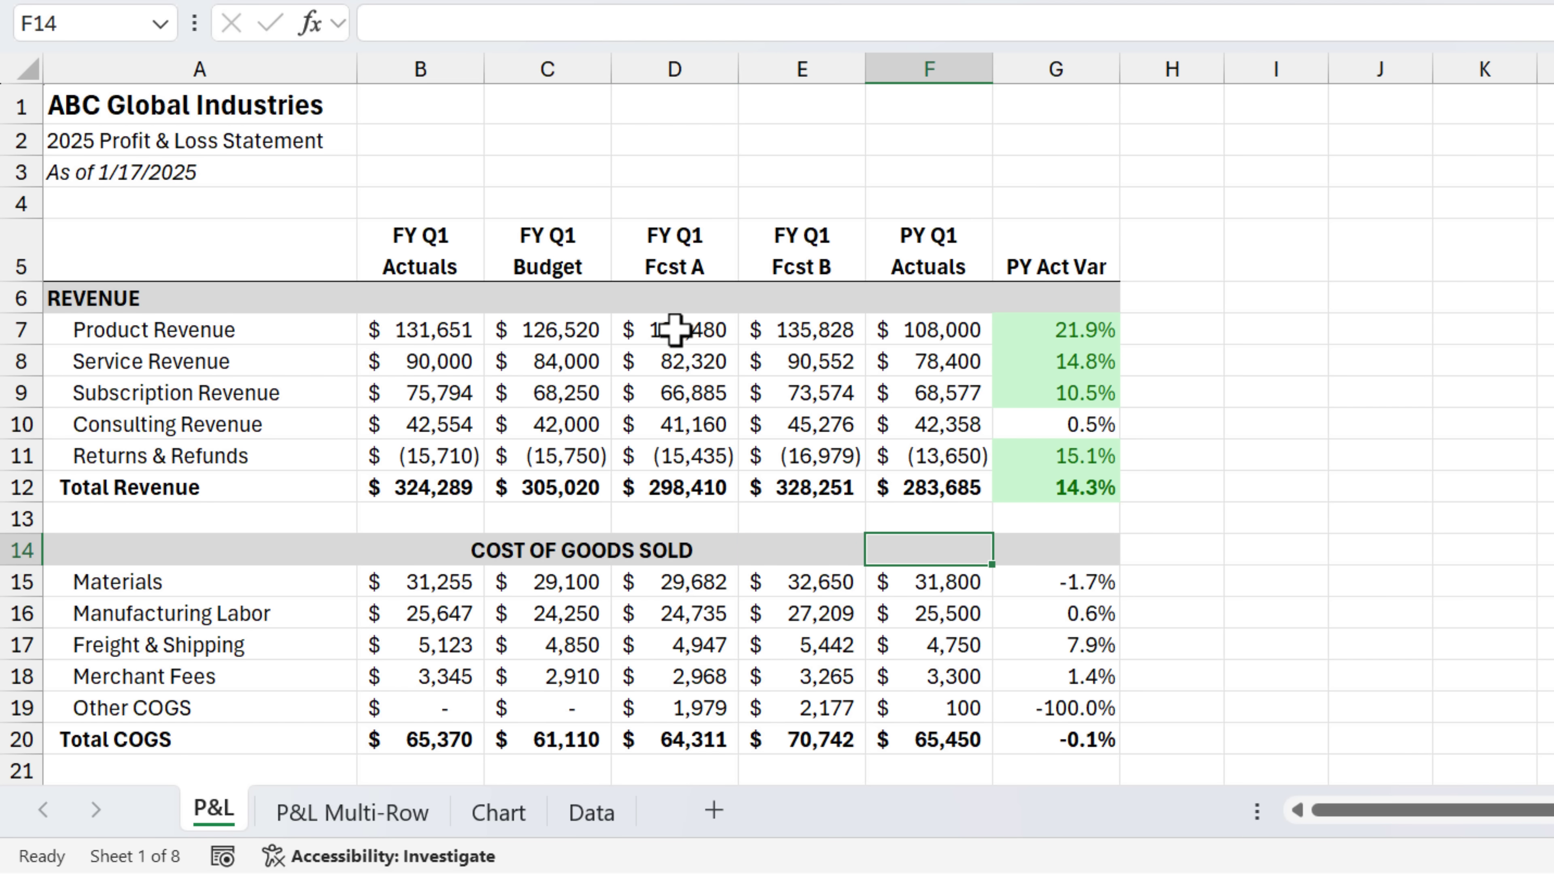
{"action": "left_click_drag", "start_coordinate": [675, 331], "coordinate": [662, 733]}
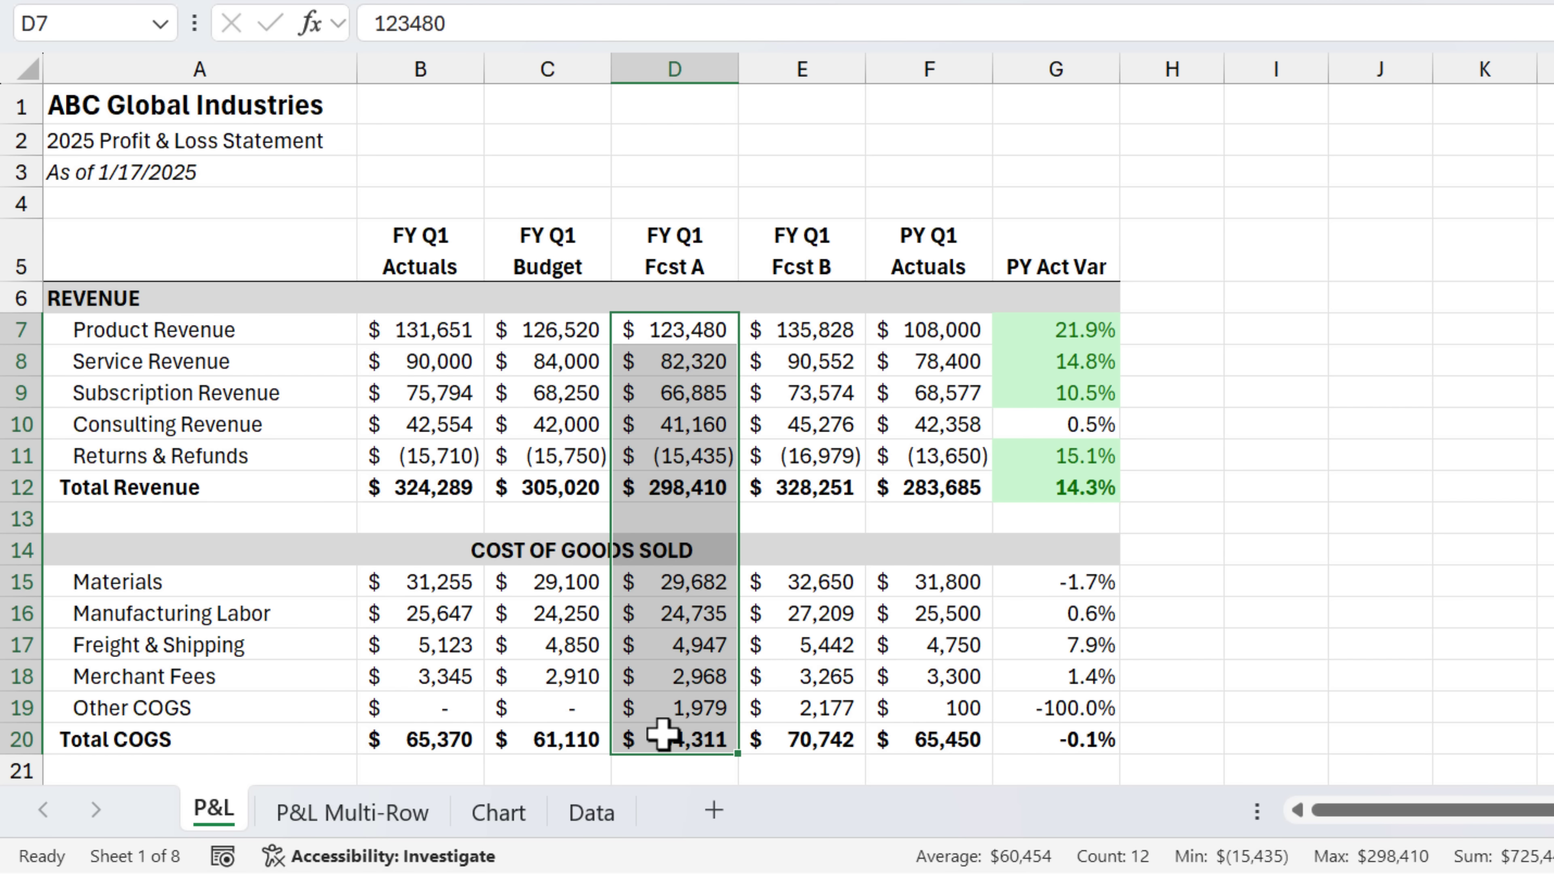
Enter 10 in E14 and check how the heading's centring changes across E14 and F14.
{"action": "left_click", "coordinate": [801, 550]}
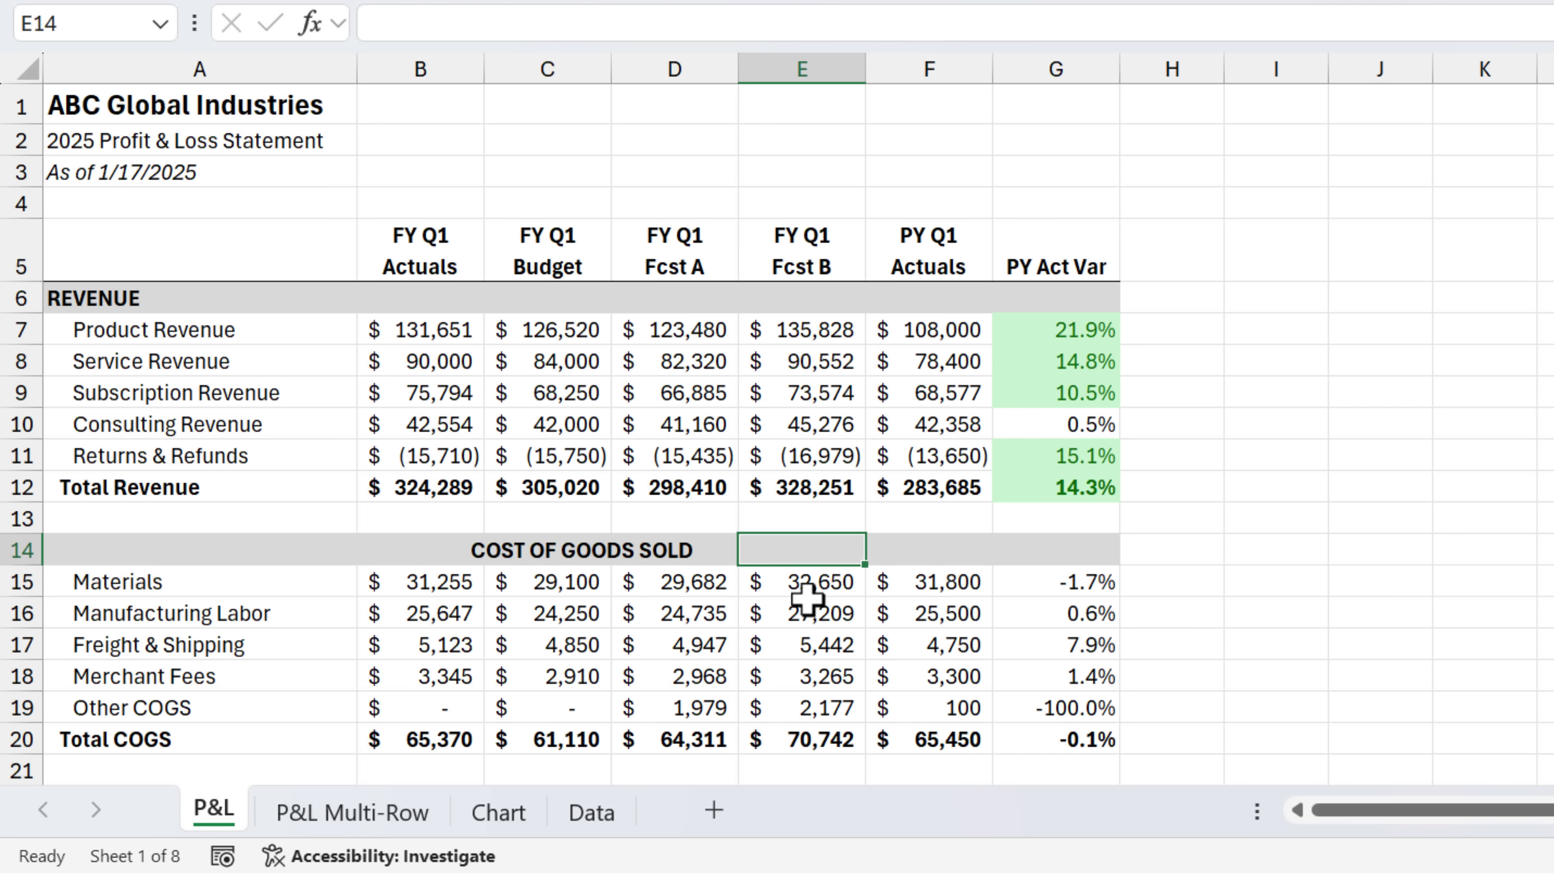
{"action": "type", "text": "10"}
{"action": "key", "text": "Return"}
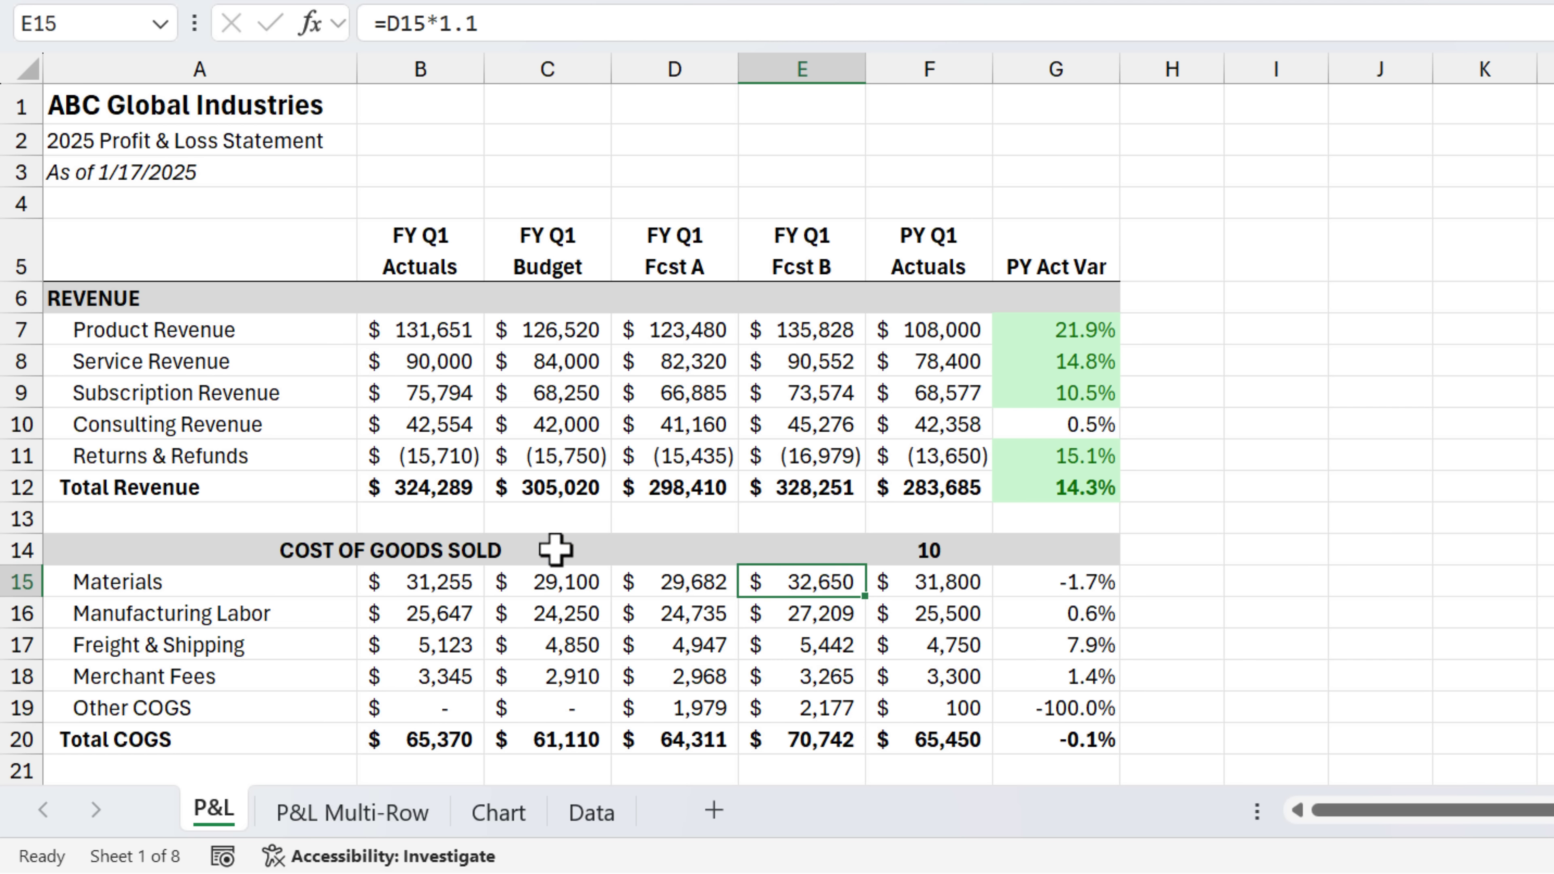
{"action": "left_click", "coordinate": [943, 545]}
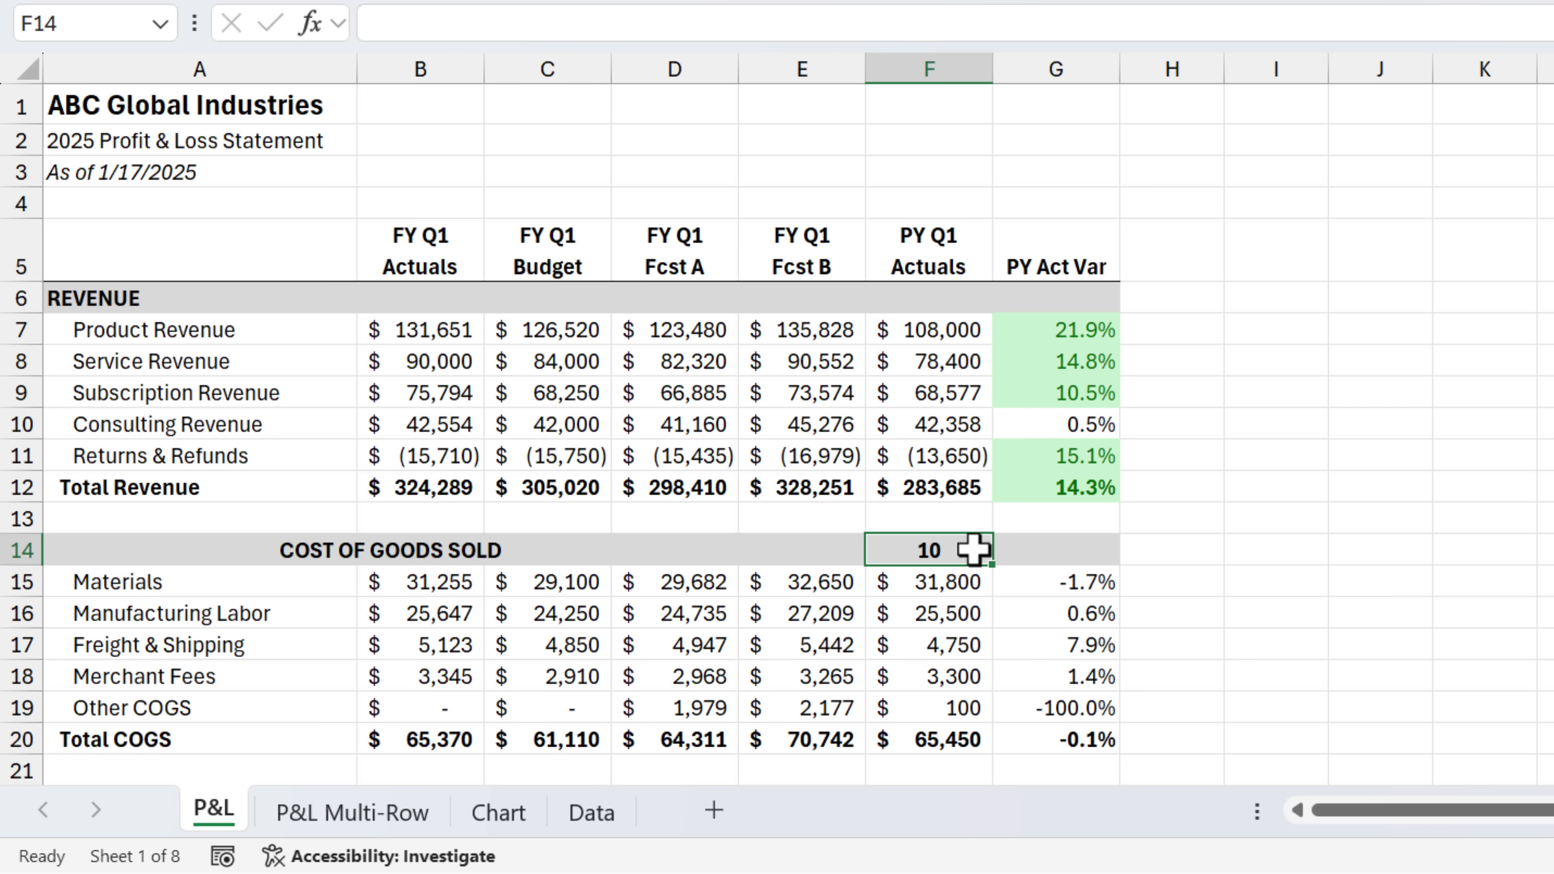
{"action": "left_click", "coordinate": [800, 547]}
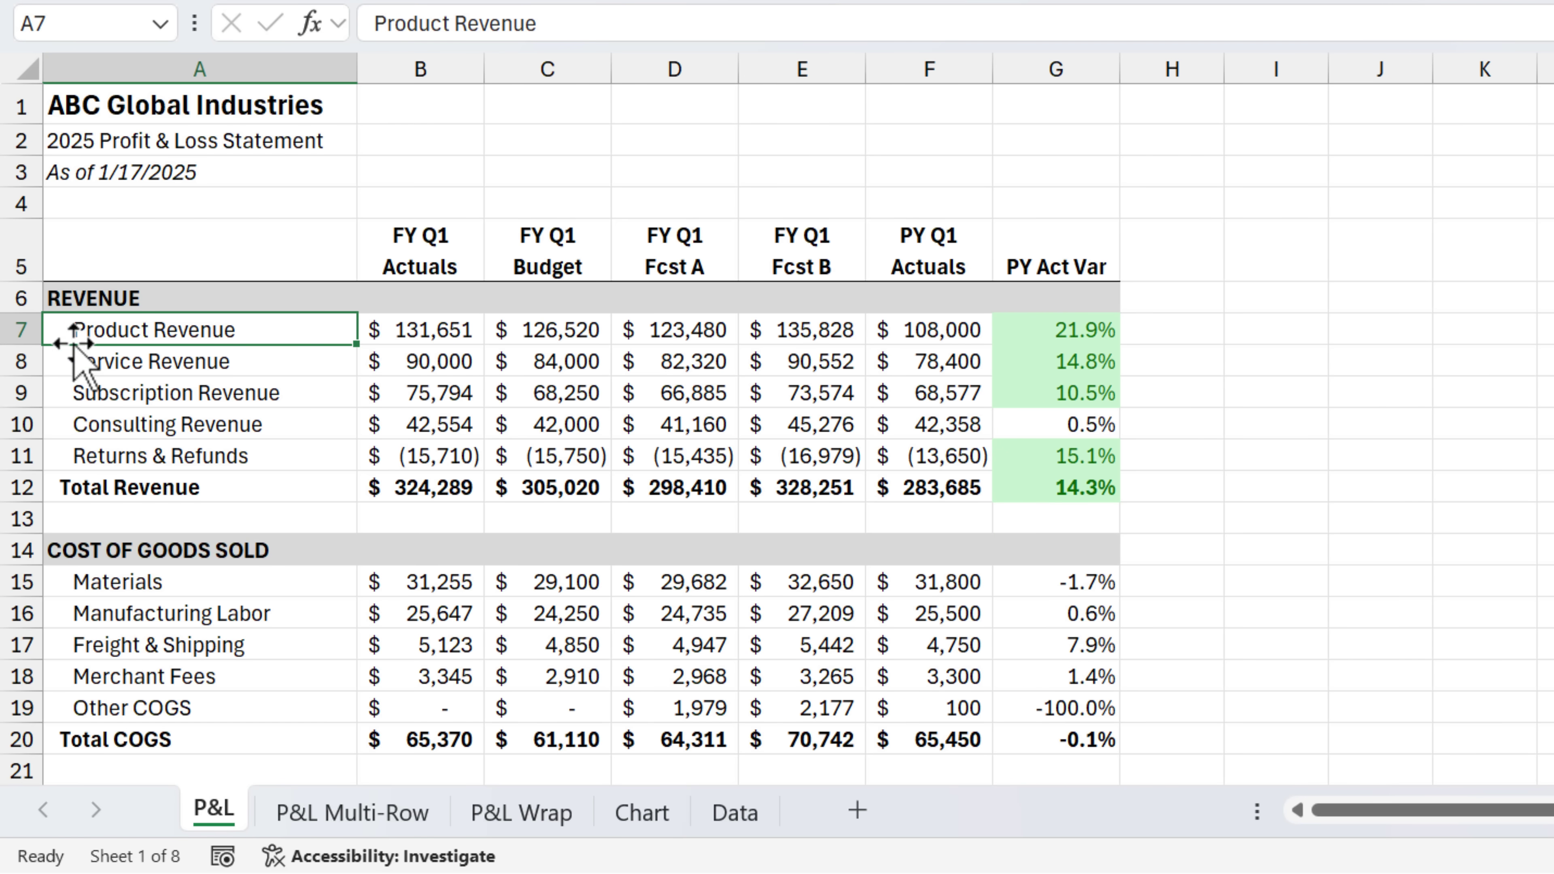
{"action": "left_click_drag", "start_coordinate": [18, 329], "coordinate": [11, 454]}
{"action": "right_click", "coordinate": [9, 455]}
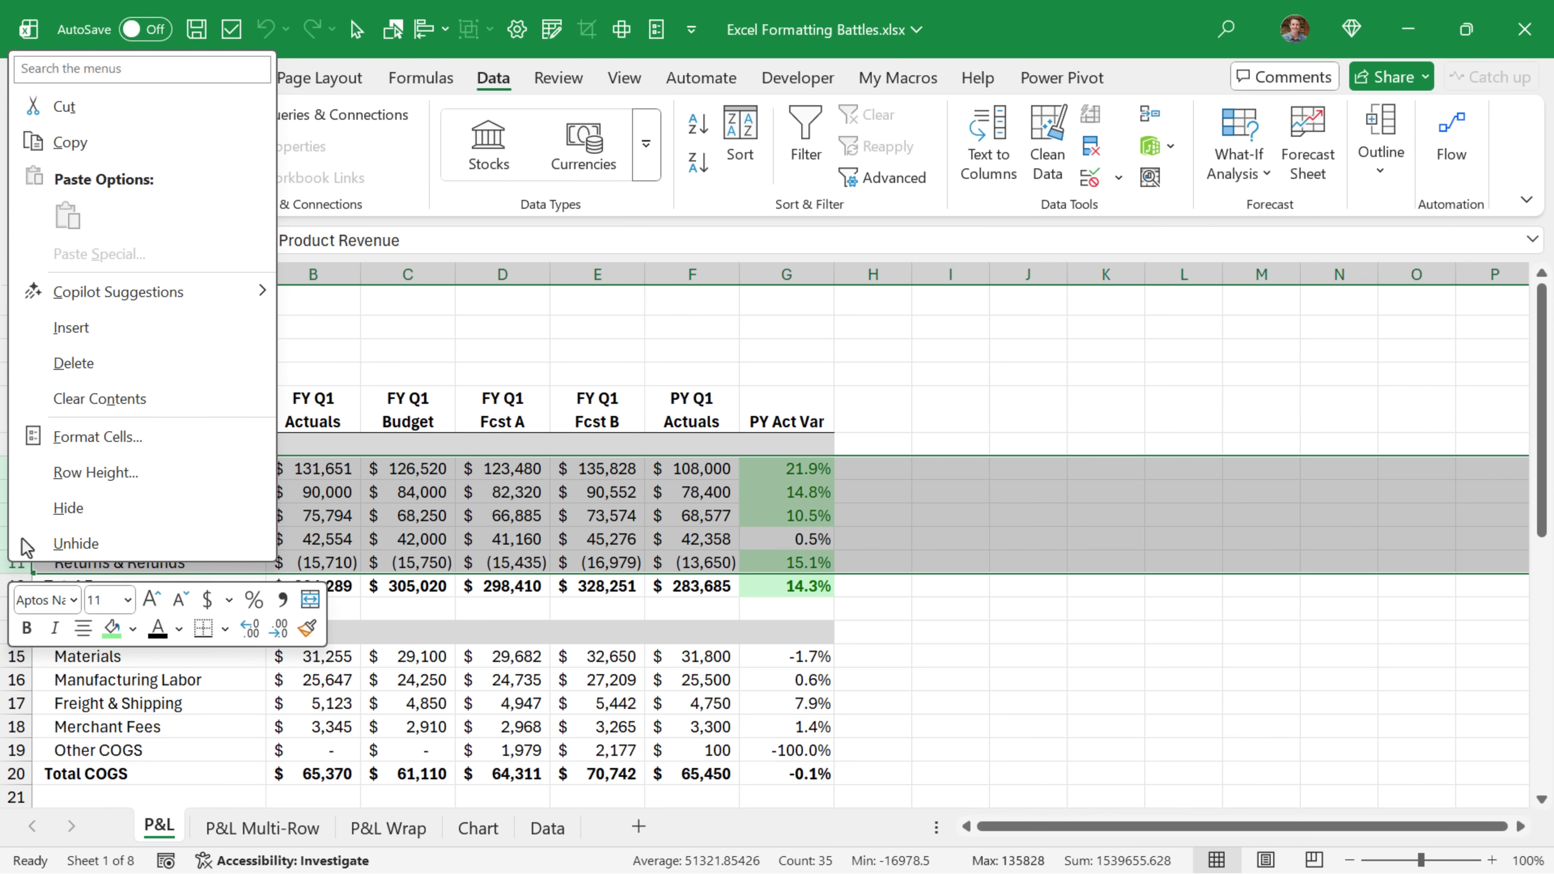
{"action": "left_click", "coordinate": [42, 512]}
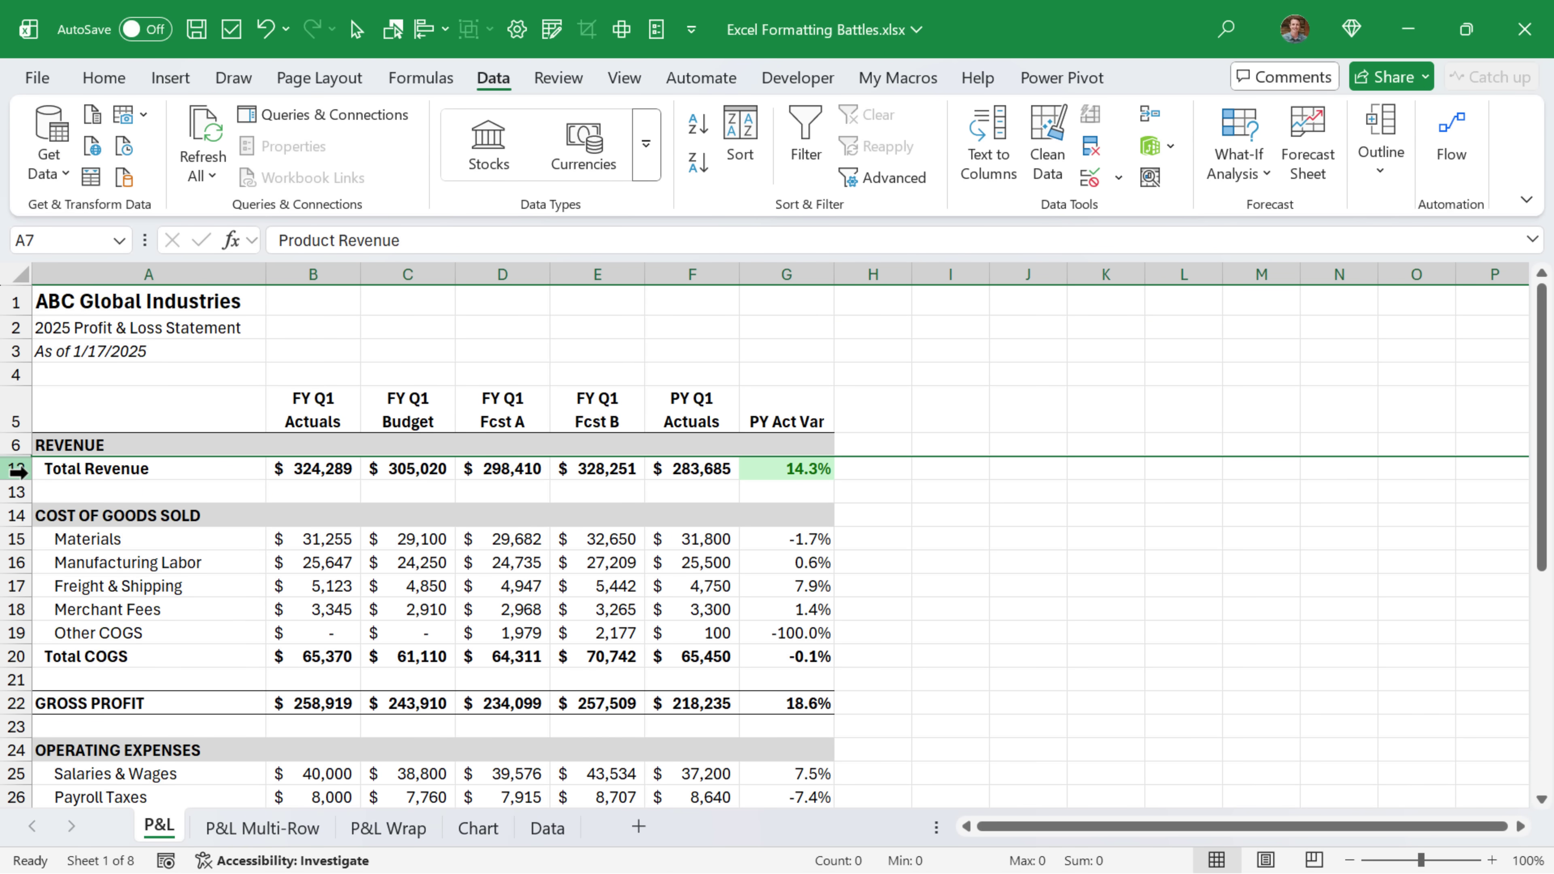
{"action": "left_click_drag", "start_coordinate": [17, 471], "coordinate": [17, 442]}
{"action": "right_click", "coordinate": [17, 444]}
{"action": "left_click", "coordinate": [92, 852]}
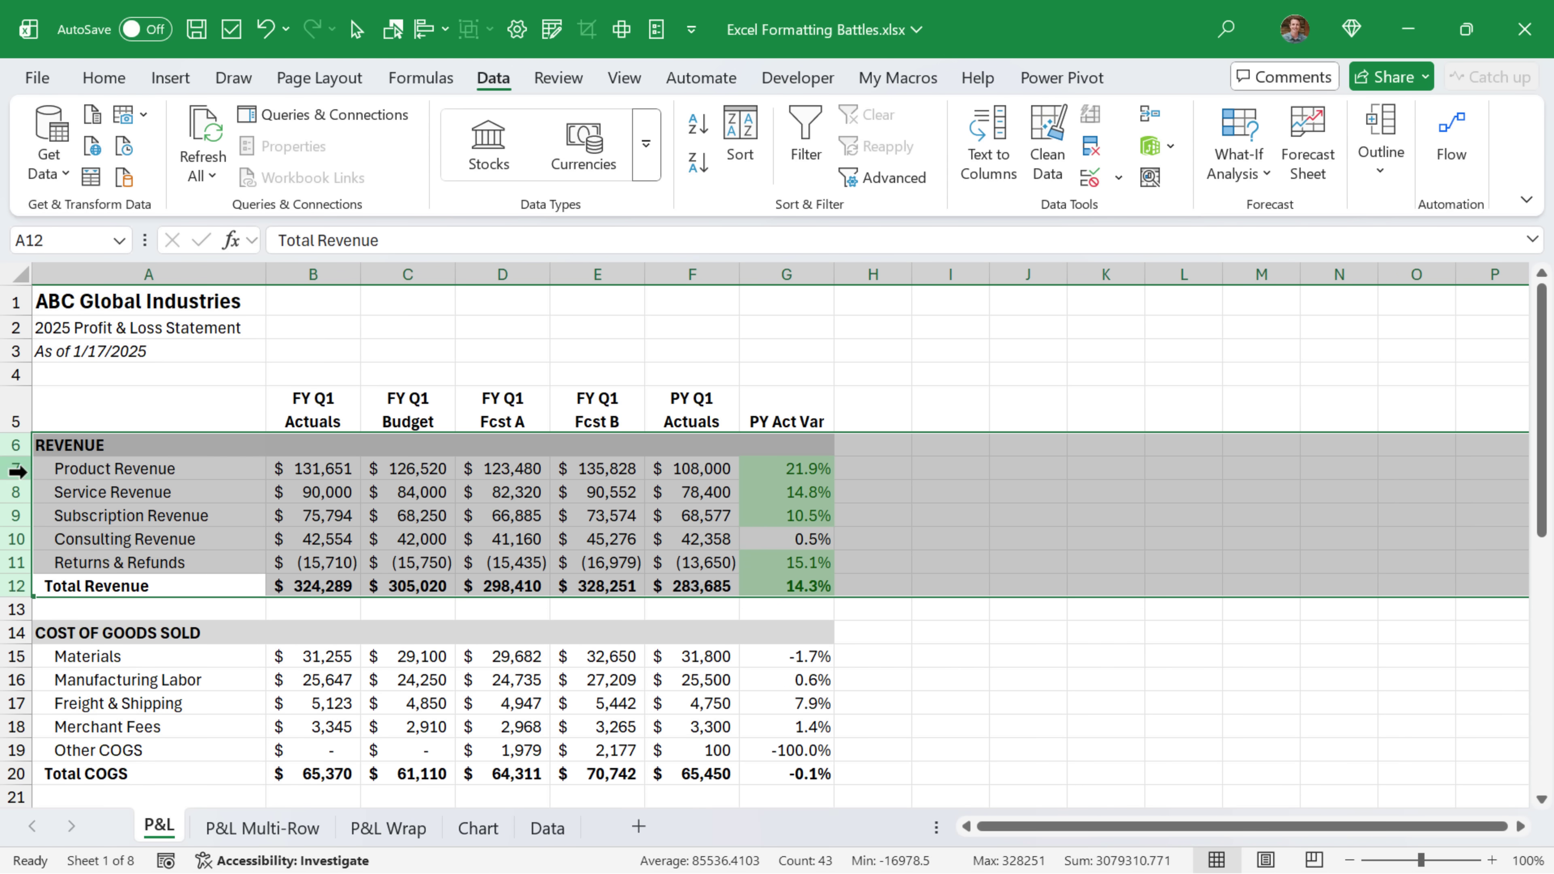
Group revenue detail rows 7–11 and test collapsing and expanding the group.
{"action": "left_click_drag", "start_coordinate": [17, 471], "coordinate": [19, 564]}
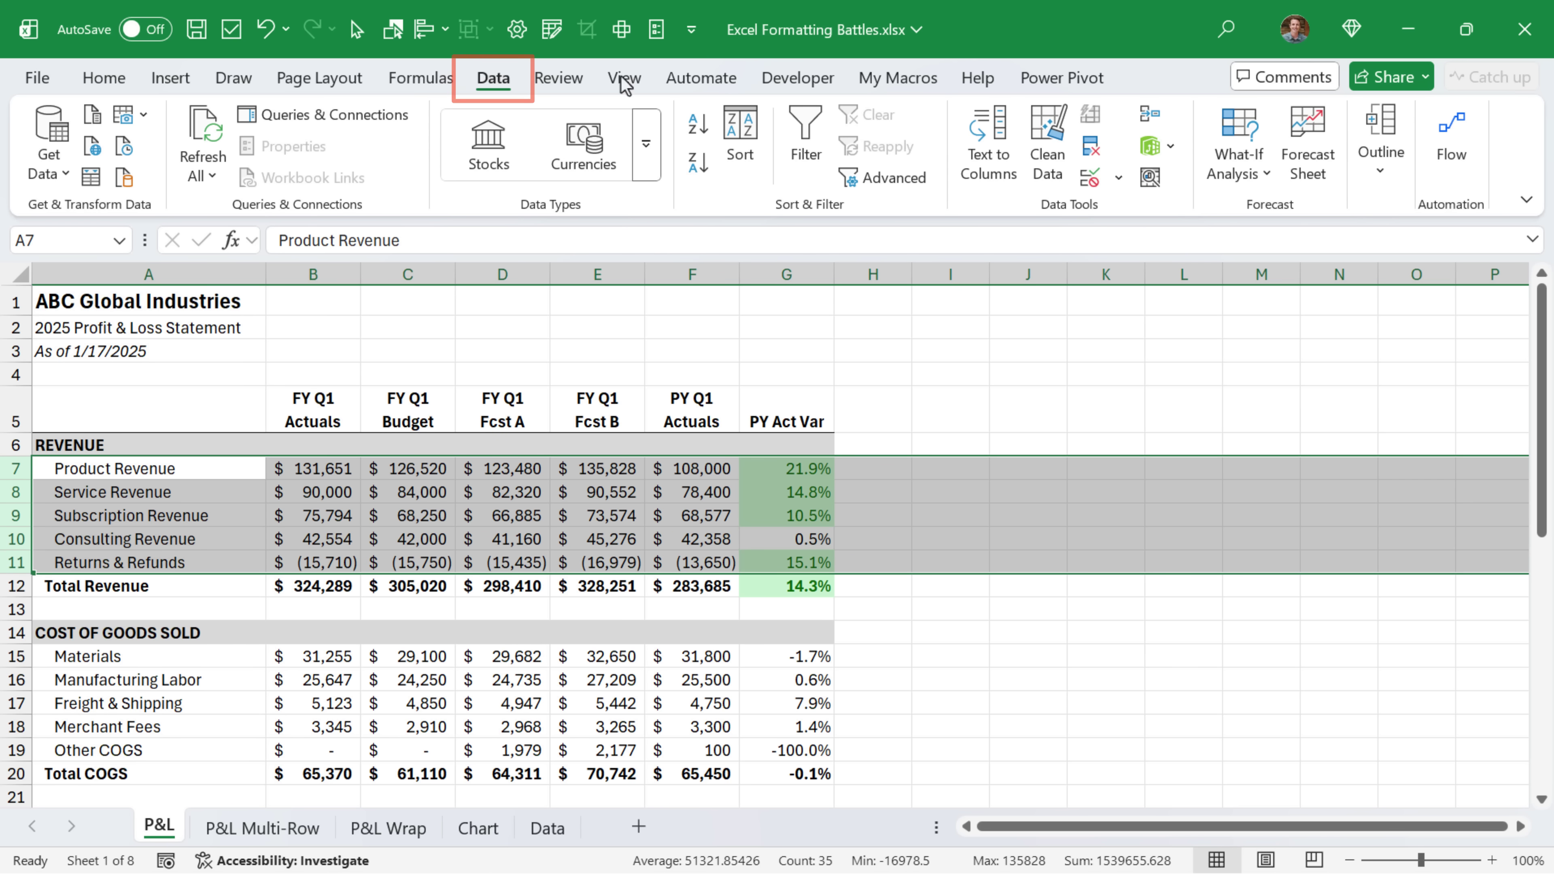
{"action": "left_click", "coordinate": [1378, 166]}
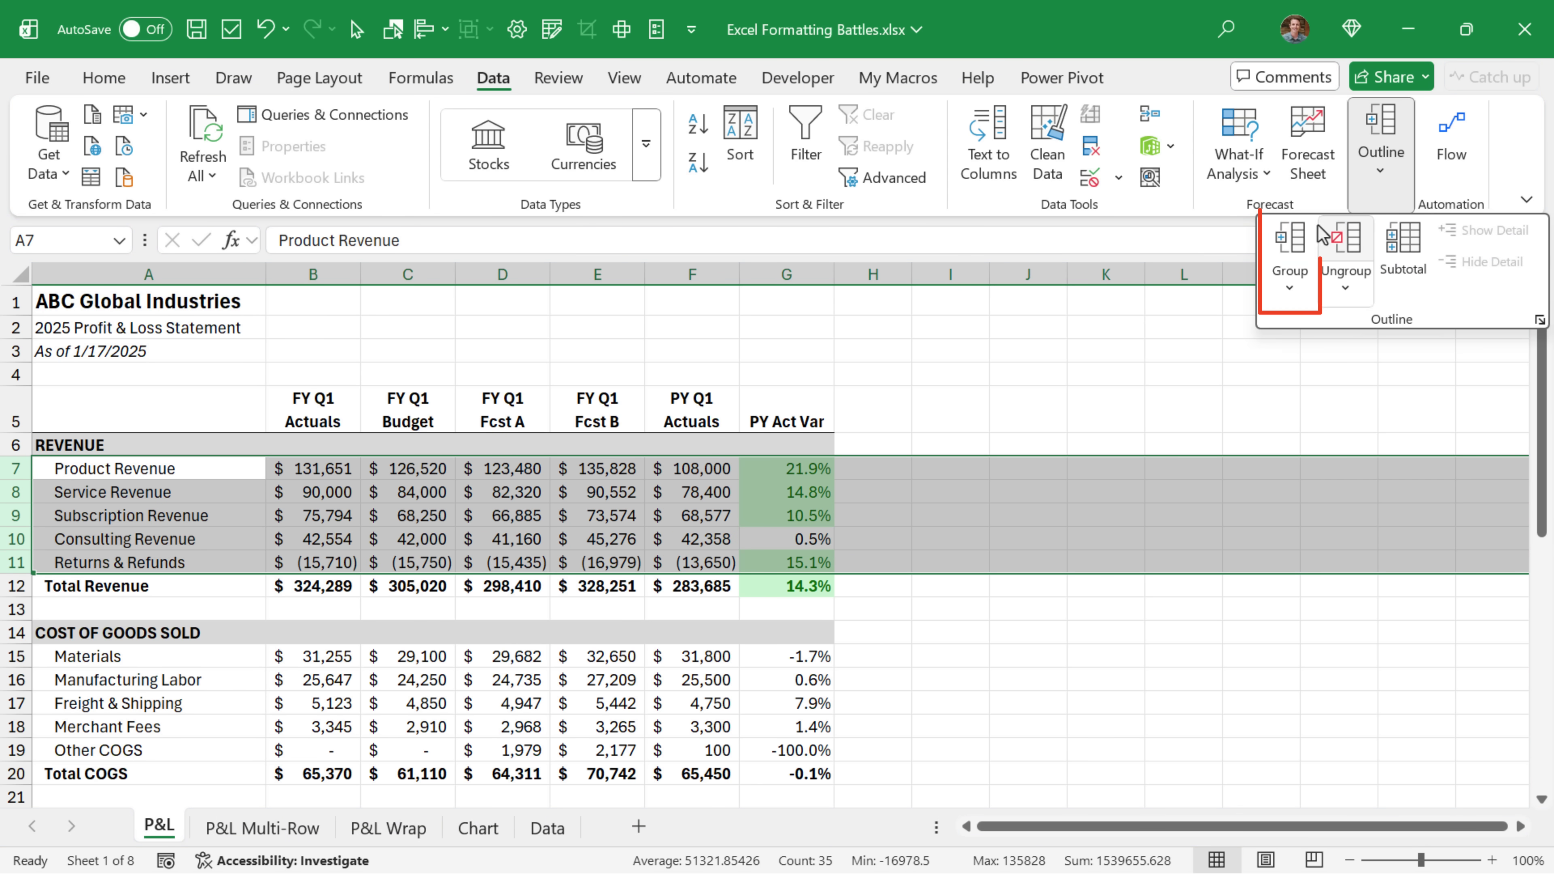
{"action": "left_click", "coordinate": [1288, 245]}
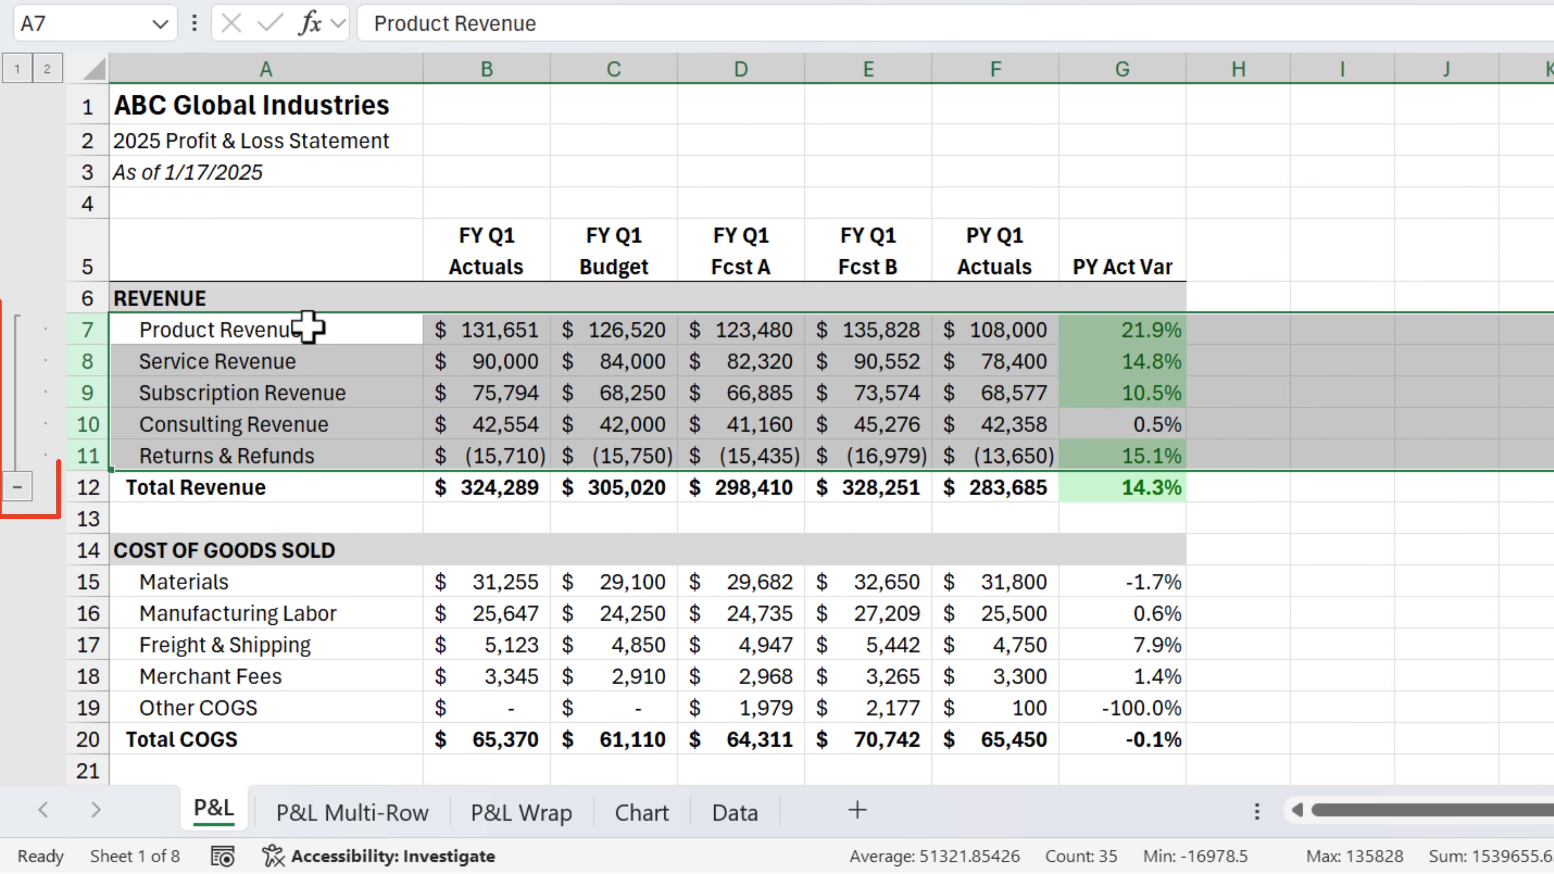
{"action": "left_click", "coordinate": [244, 444]}
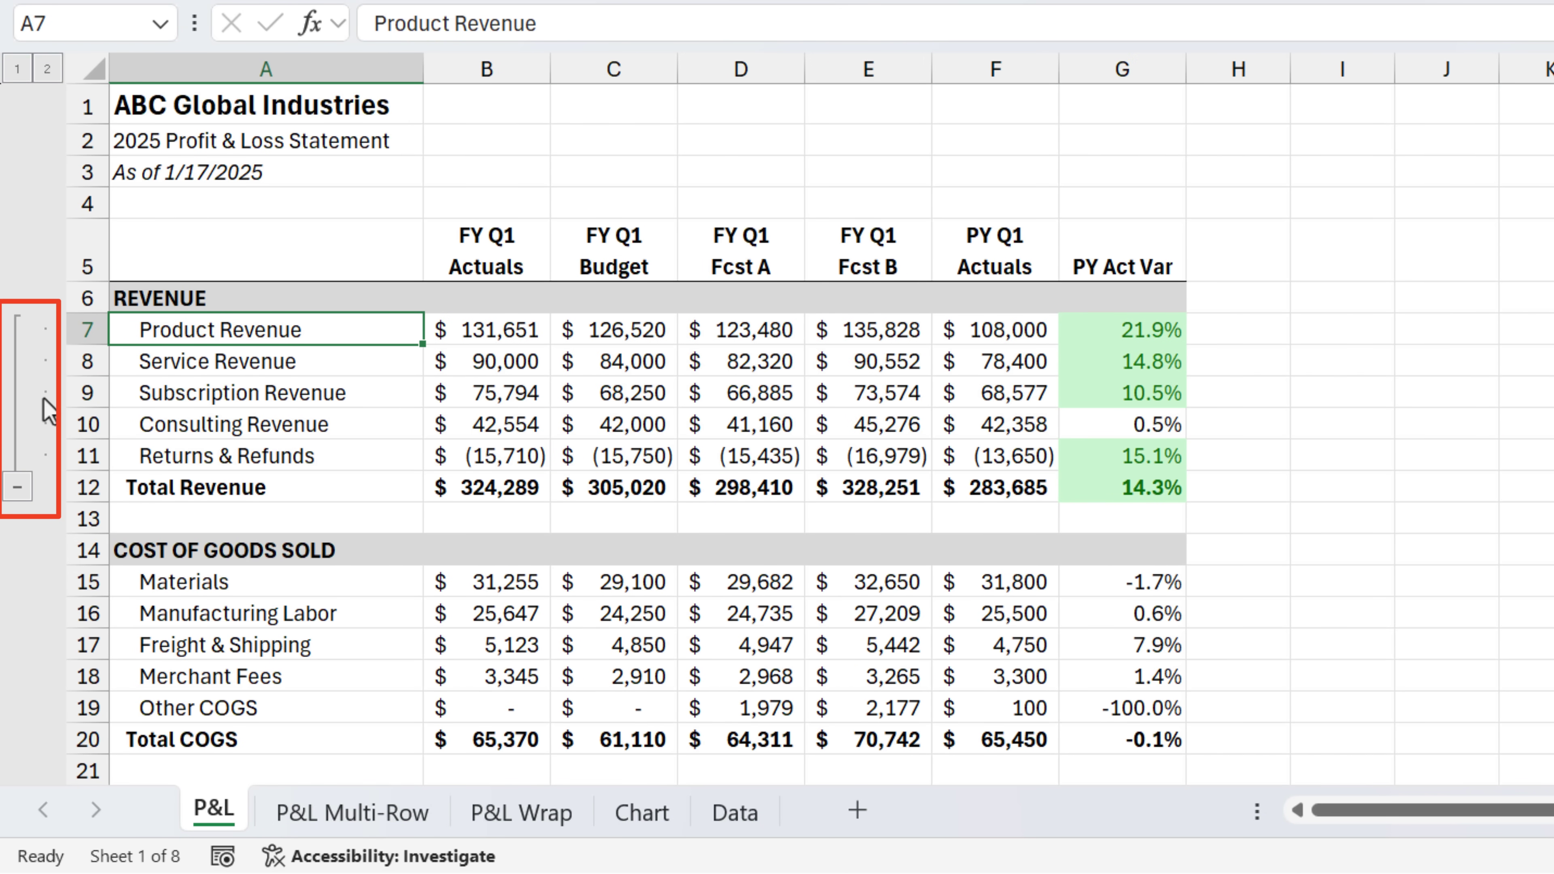
{"action": "left_click", "coordinate": [17, 487]}
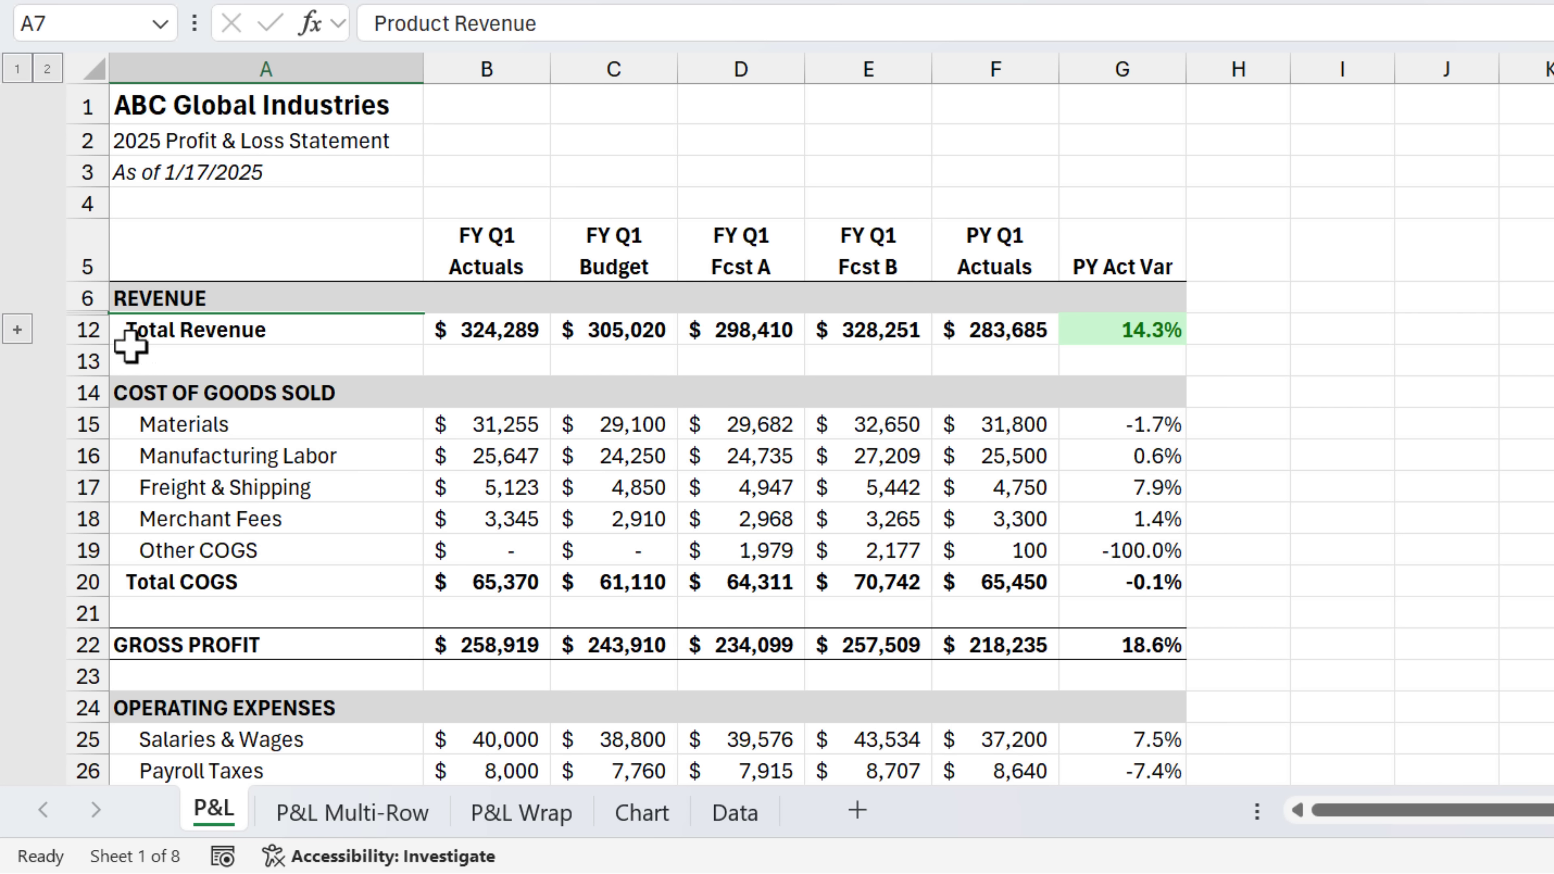
{"action": "left_click", "coordinate": [18, 332]}
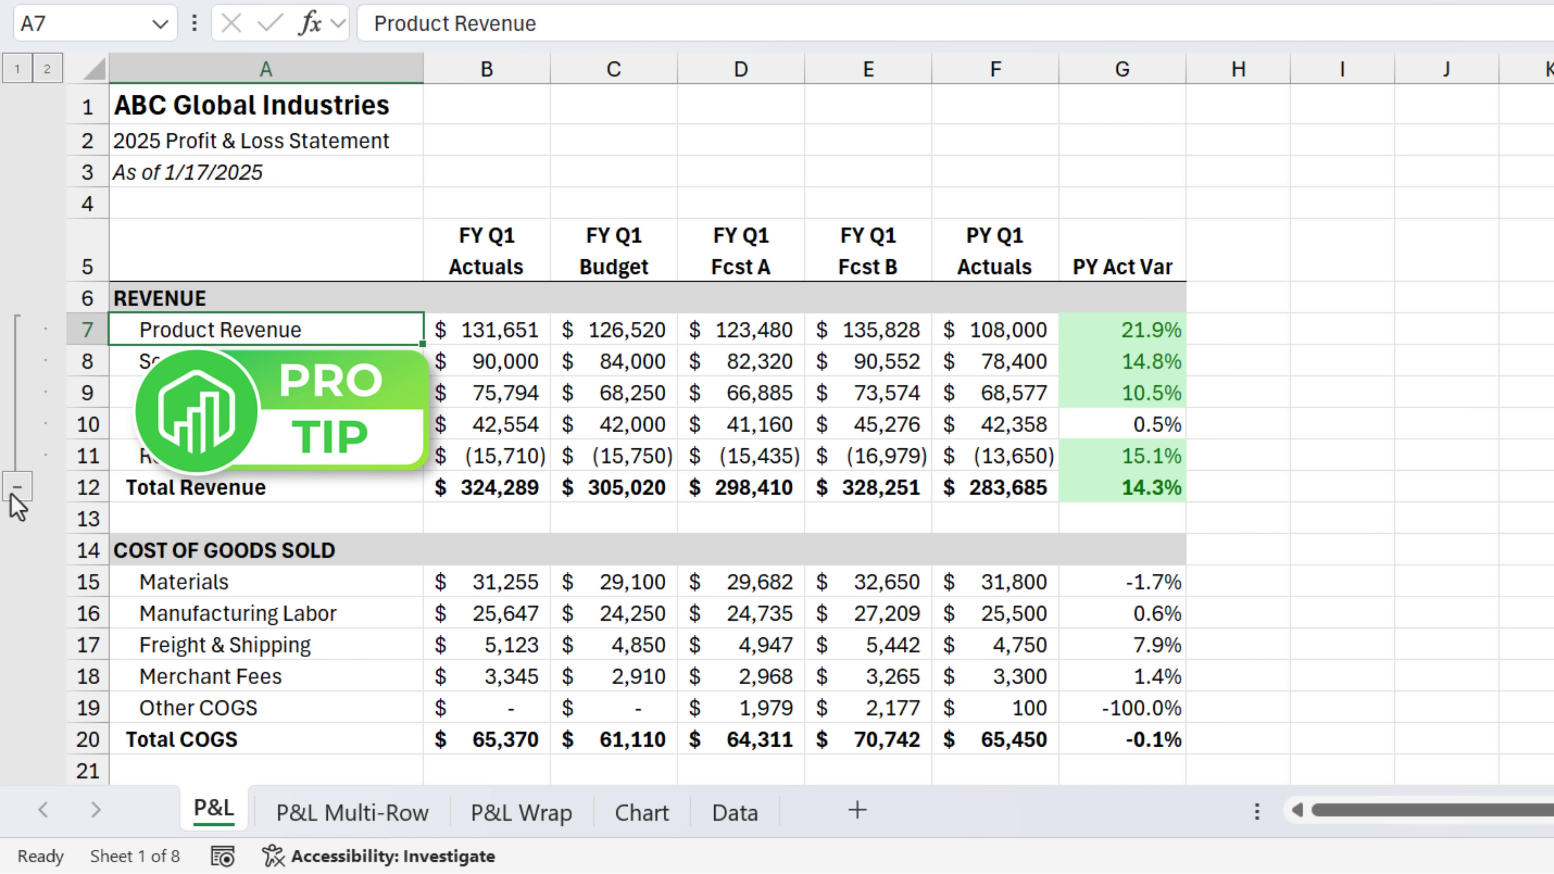
{"action": "left_click", "coordinate": [17, 385]}
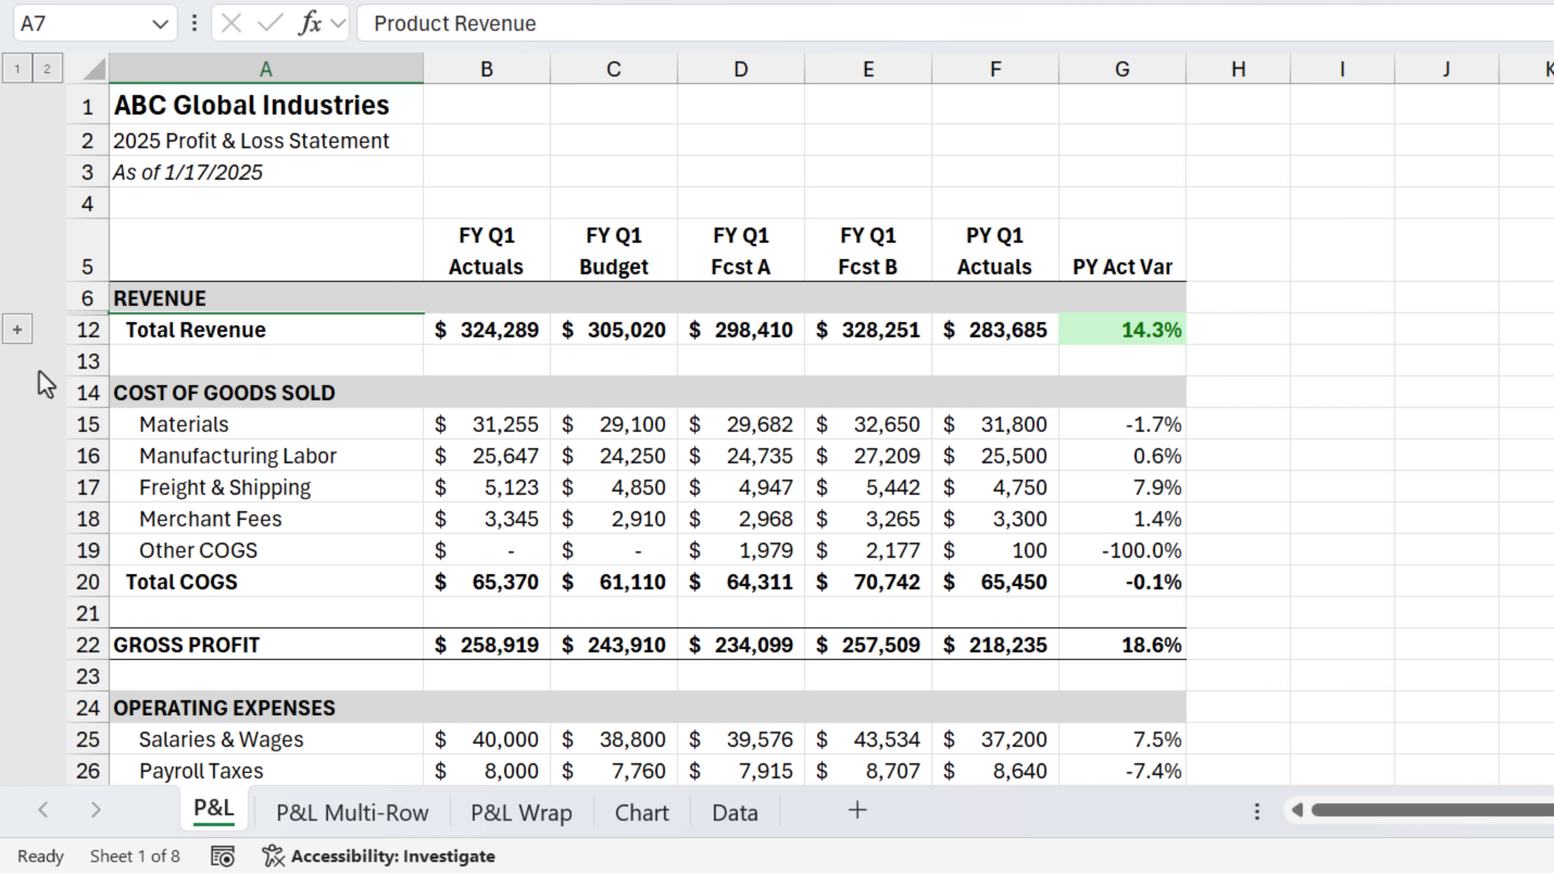
Group COGS rows 15–19, then use outline levels 2 and 1 to show only totals.
{"action": "left_click_drag", "start_coordinate": [87, 424], "coordinate": [98, 551]}
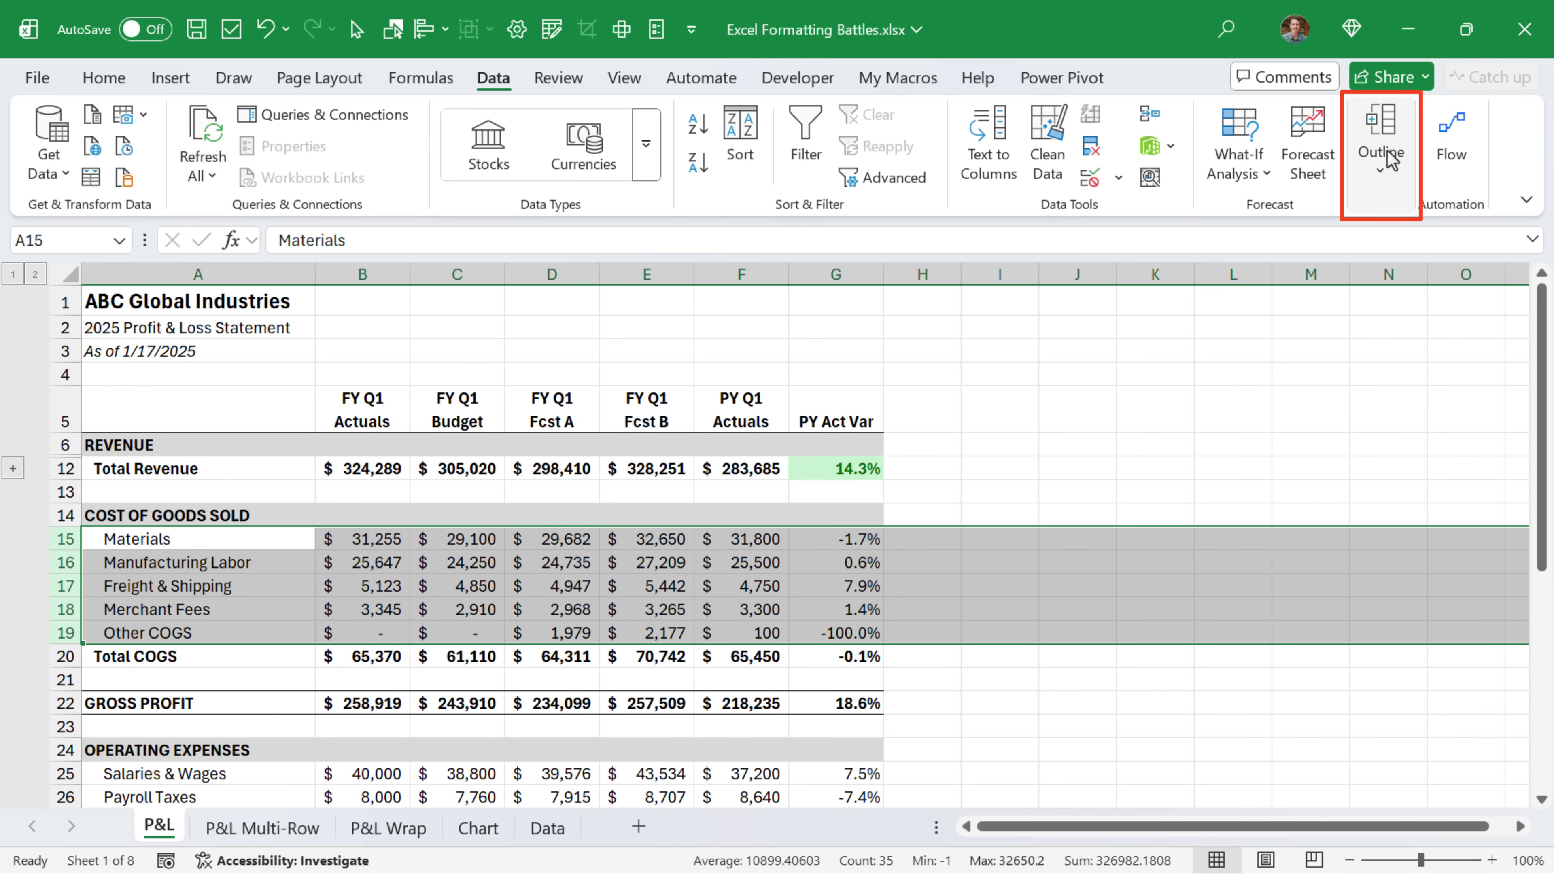
{"action": "left_click", "coordinate": [1392, 160]}
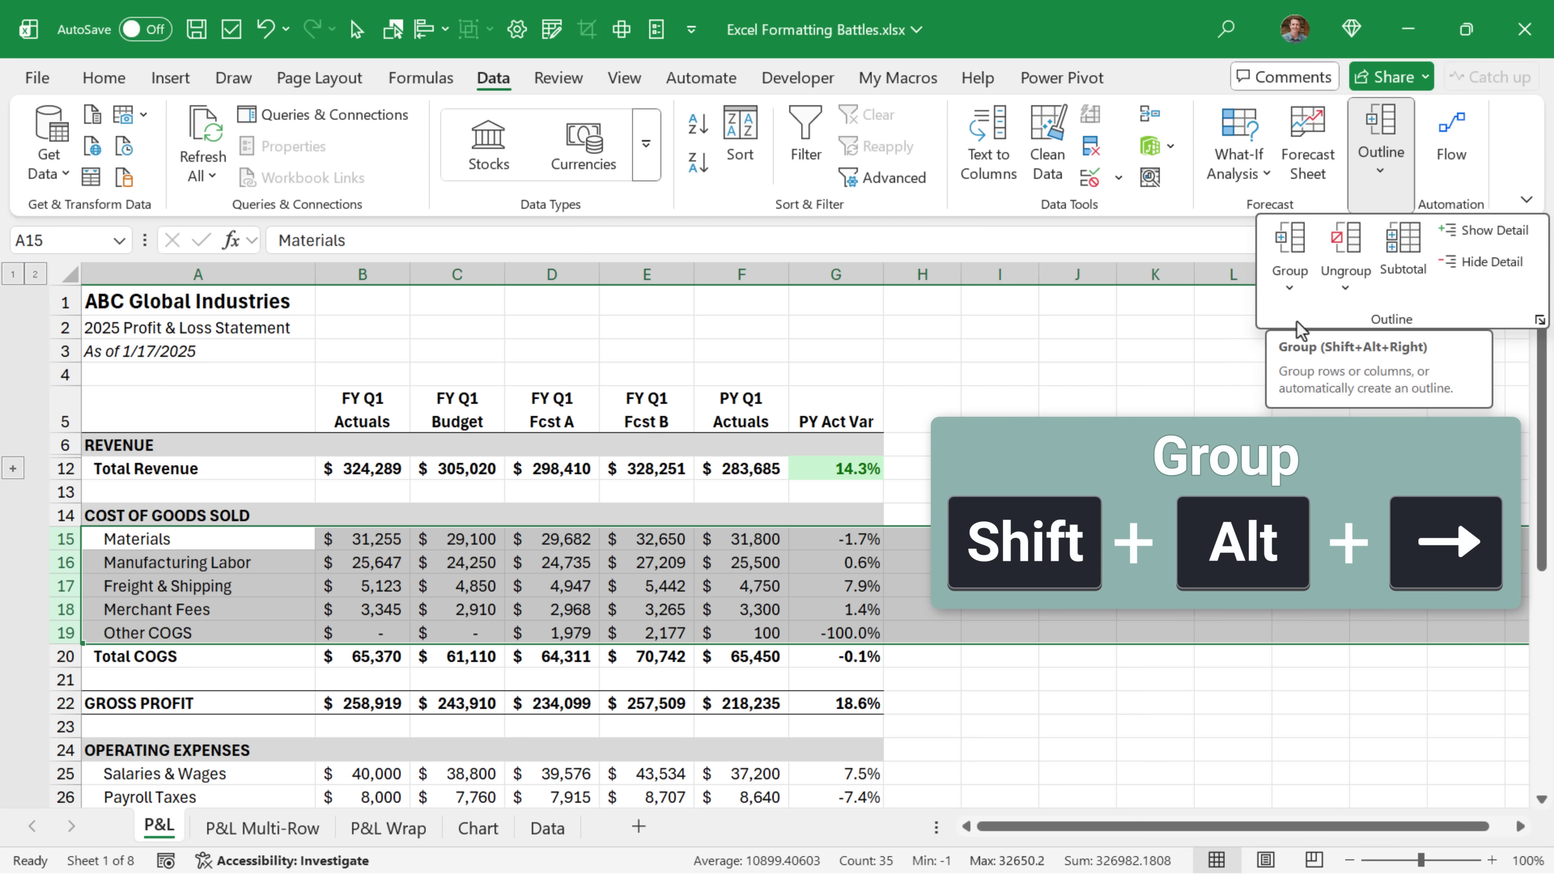
{"action": "left_click", "coordinate": [1288, 248]}
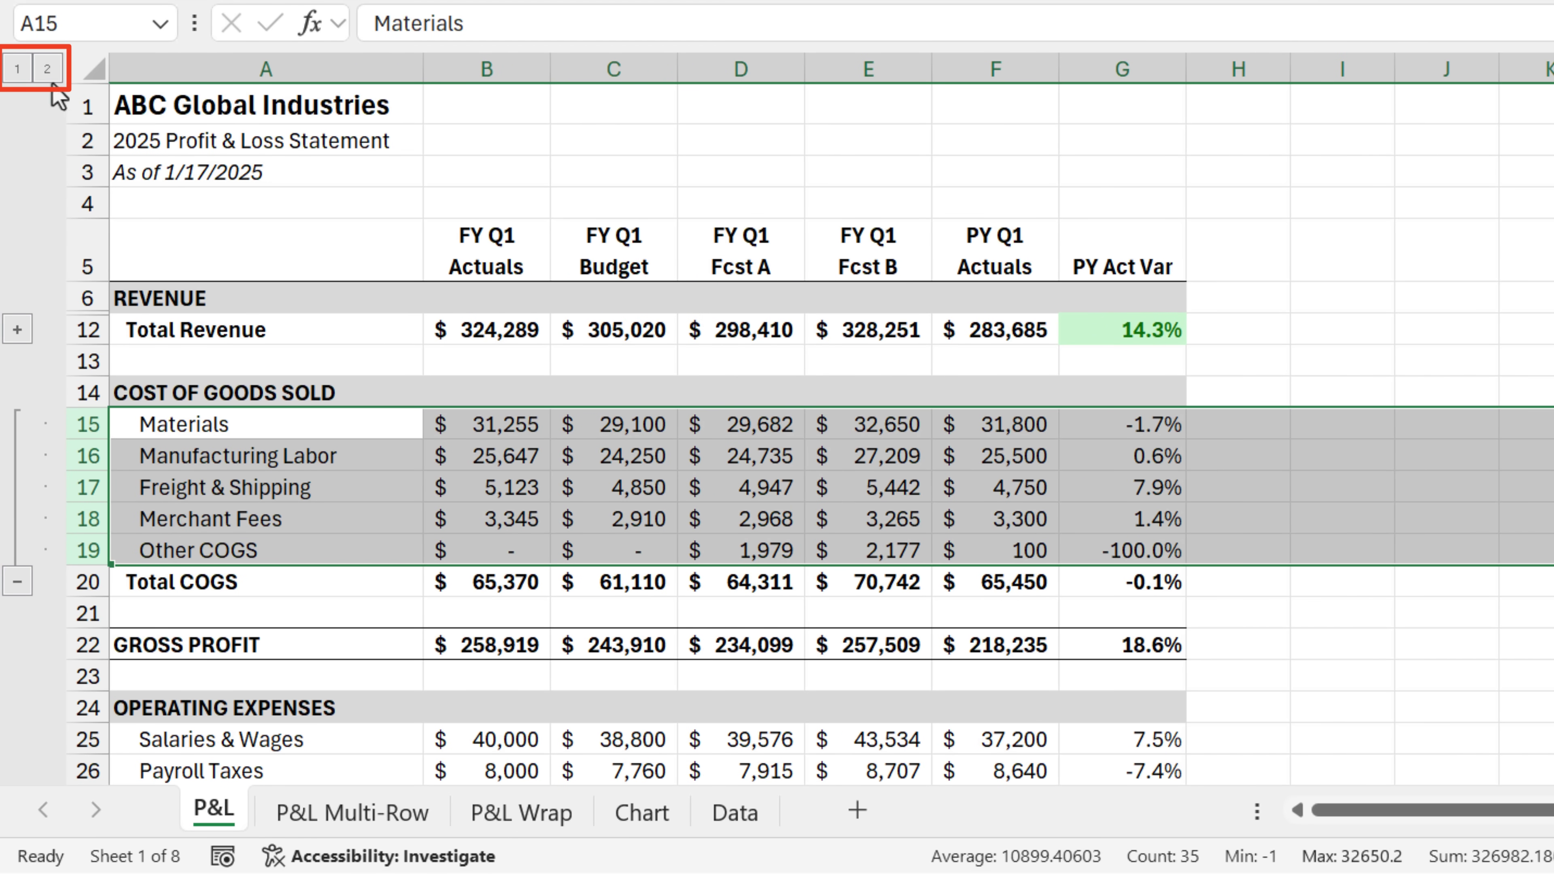
{"action": "left_click", "coordinate": [48, 69]}
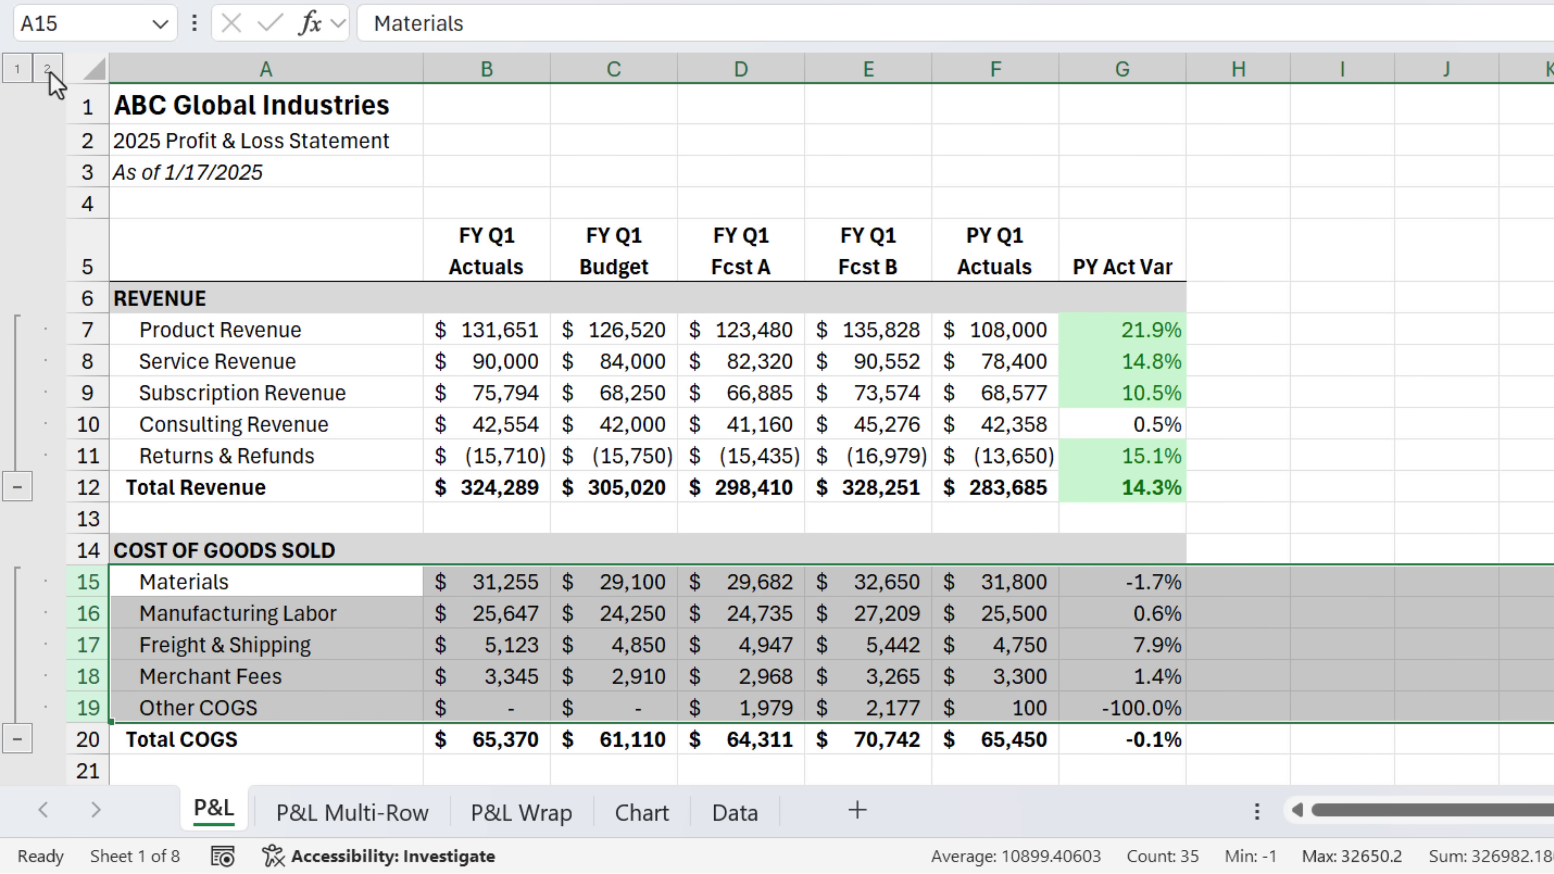
{"action": "left_click", "coordinate": [14, 69]}
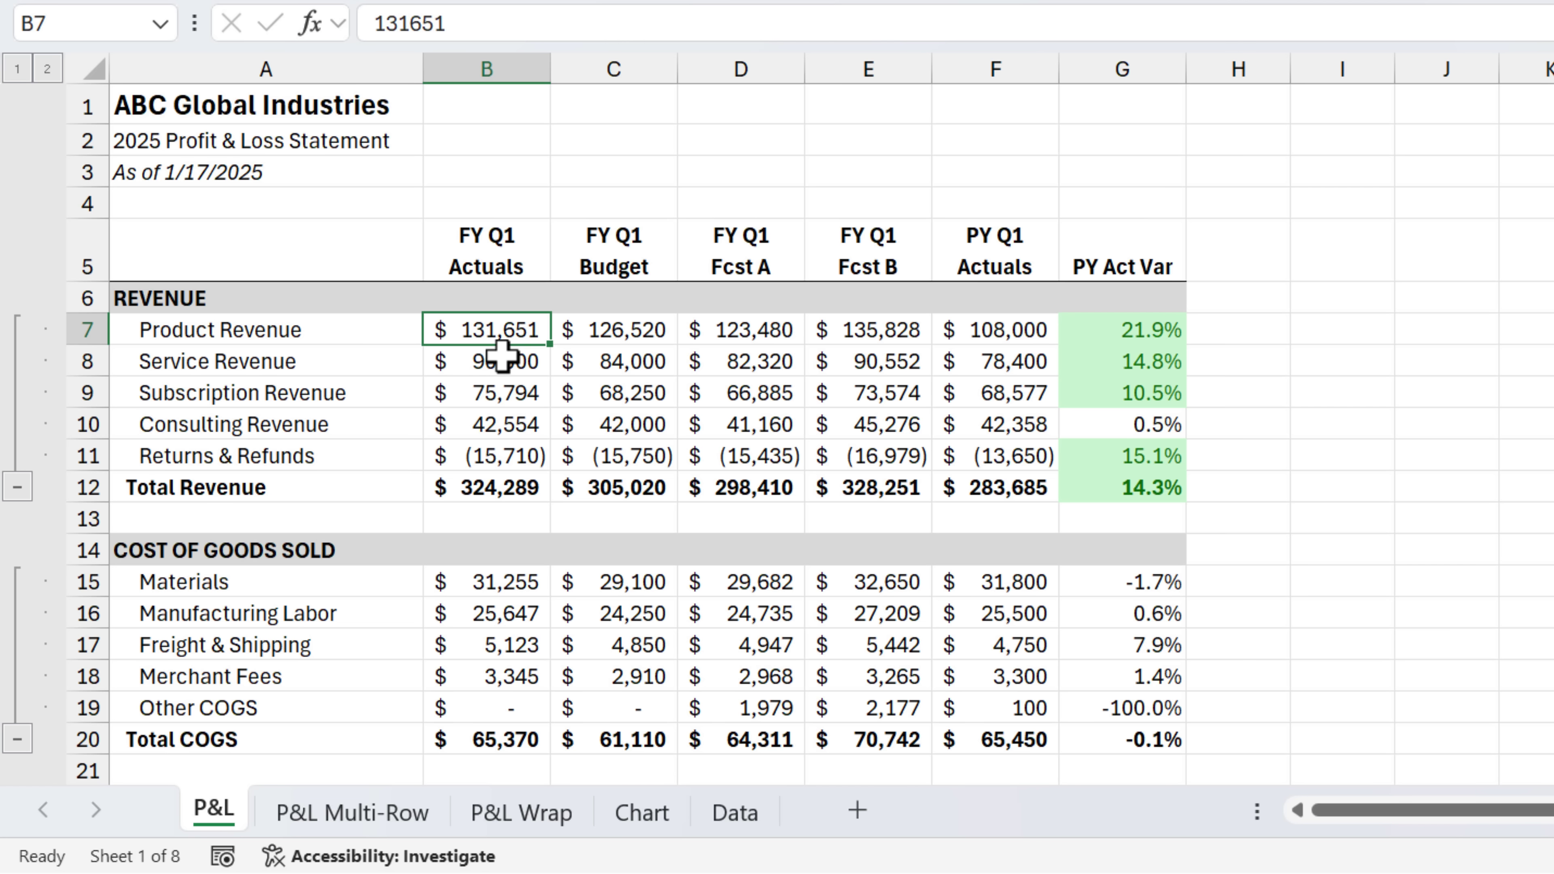
{"action": "type", "text": "$131"}
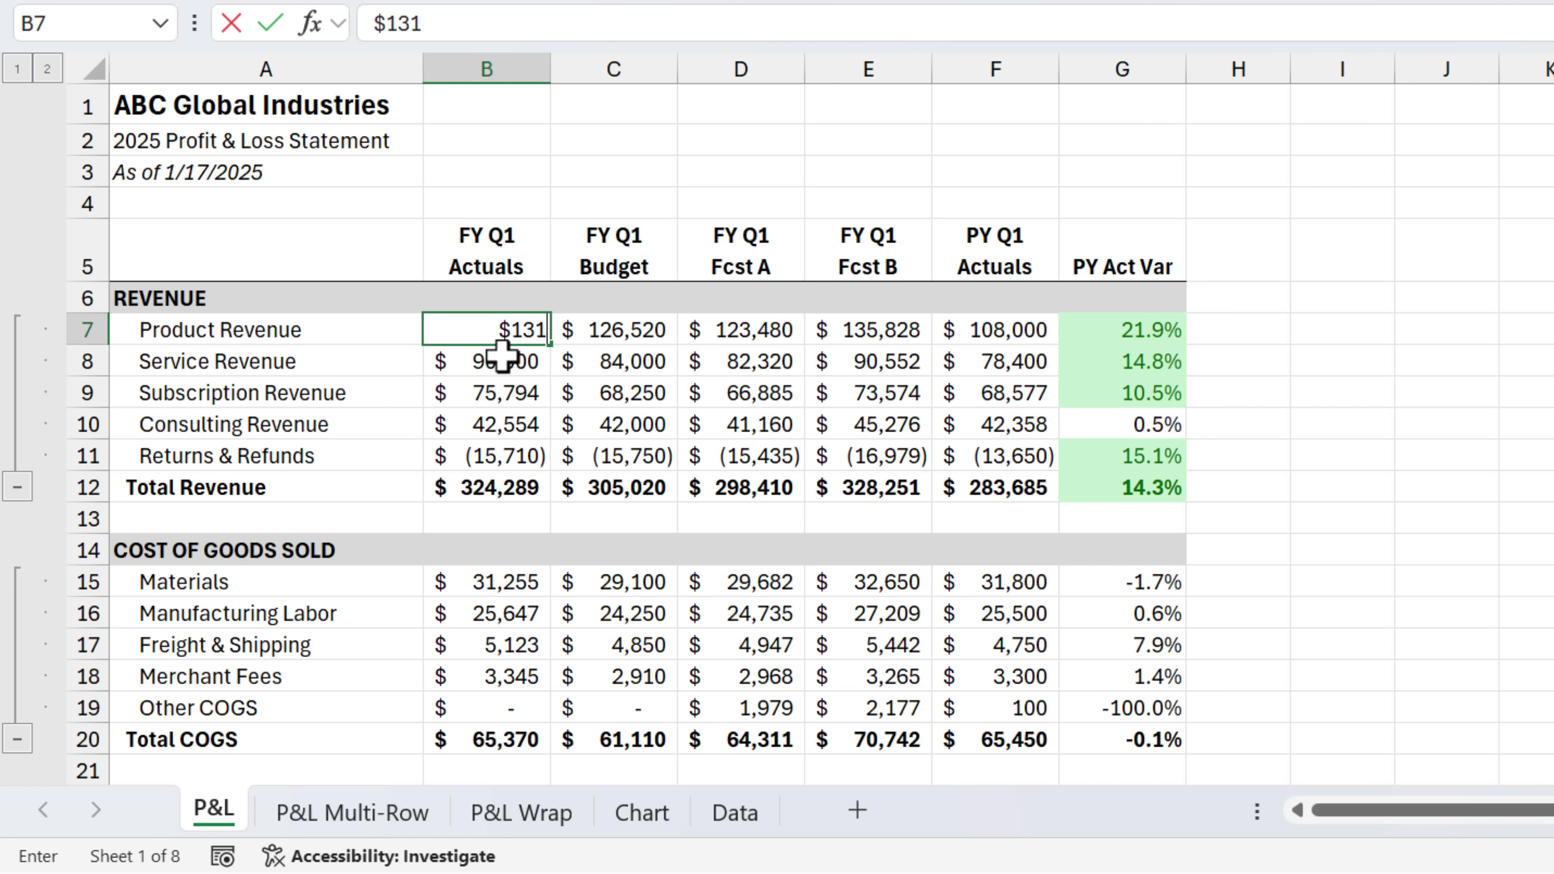
{"action": "type", "text": "K"}
{"action": "key", "text": "Return"}
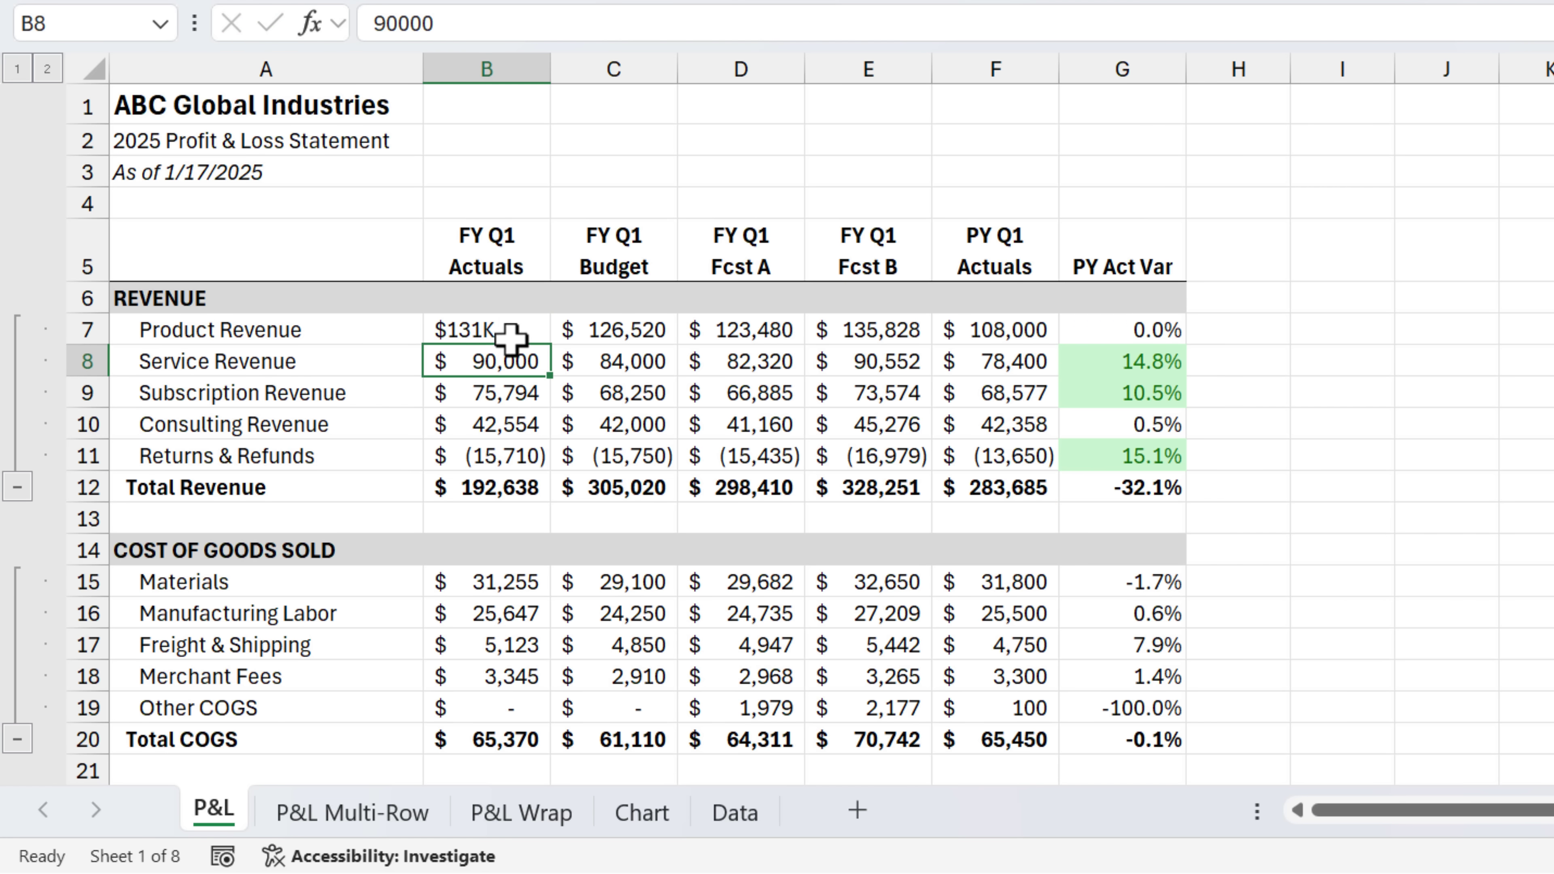
{"action": "left_click", "coordinate": [510, 327]}
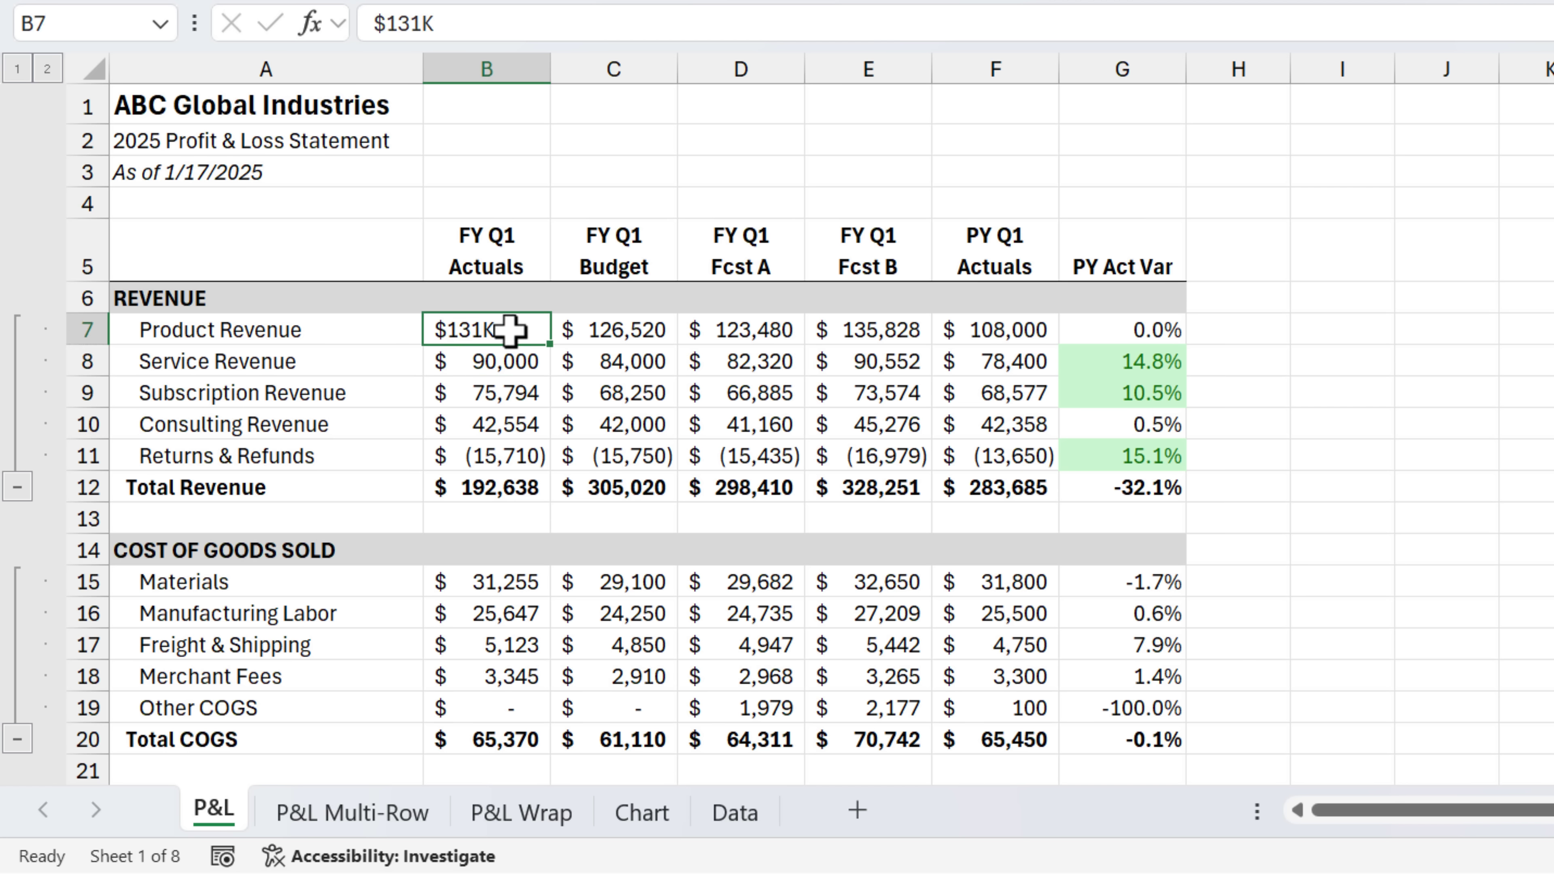
{"action": "left_click", "coordinate": [507, 489]}
{"action": "key", "text": "F2"}
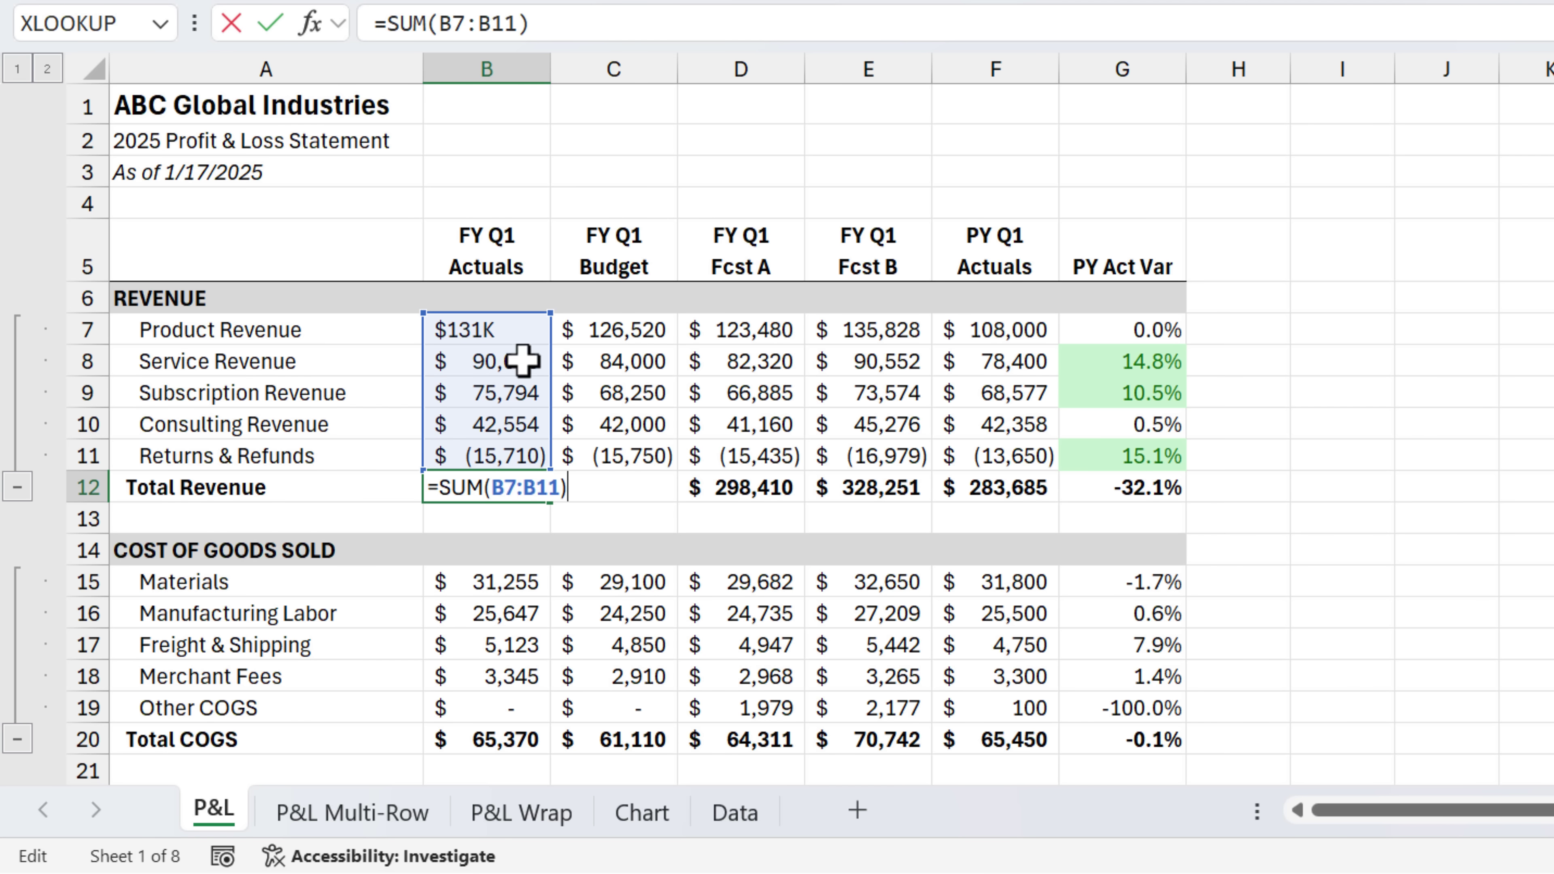
{"action": "key", "text": "Escape"}
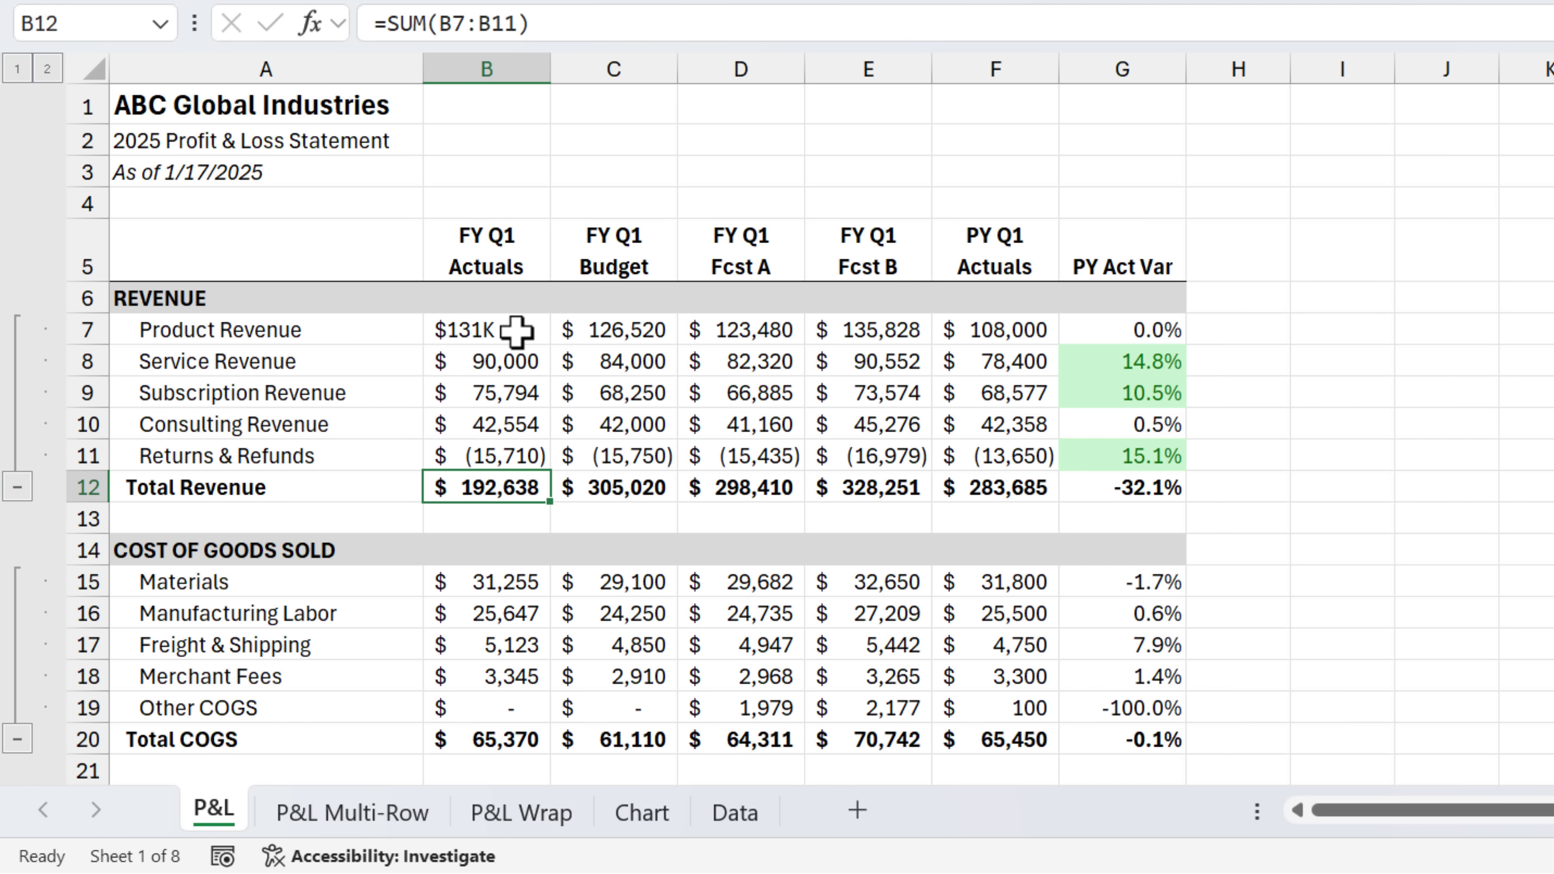
{"action": "key", "text": "ctrl+z"}
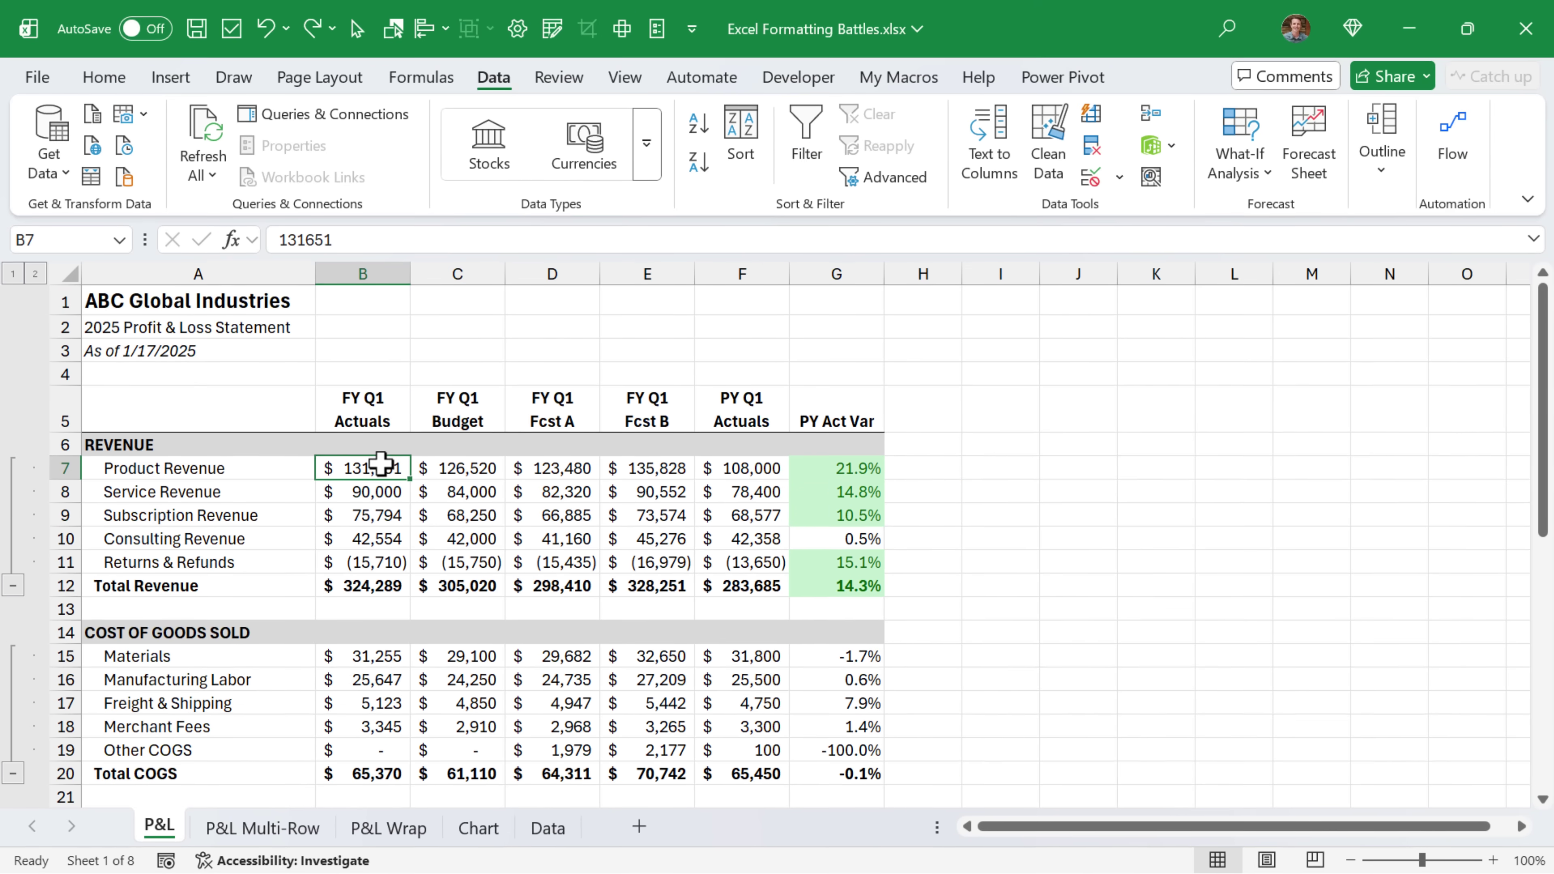
Give B7 the custom number format $#,##0,"K" so 131651 displays as $132K.
{"action": "right_click", "coordinate": [381, 464]}
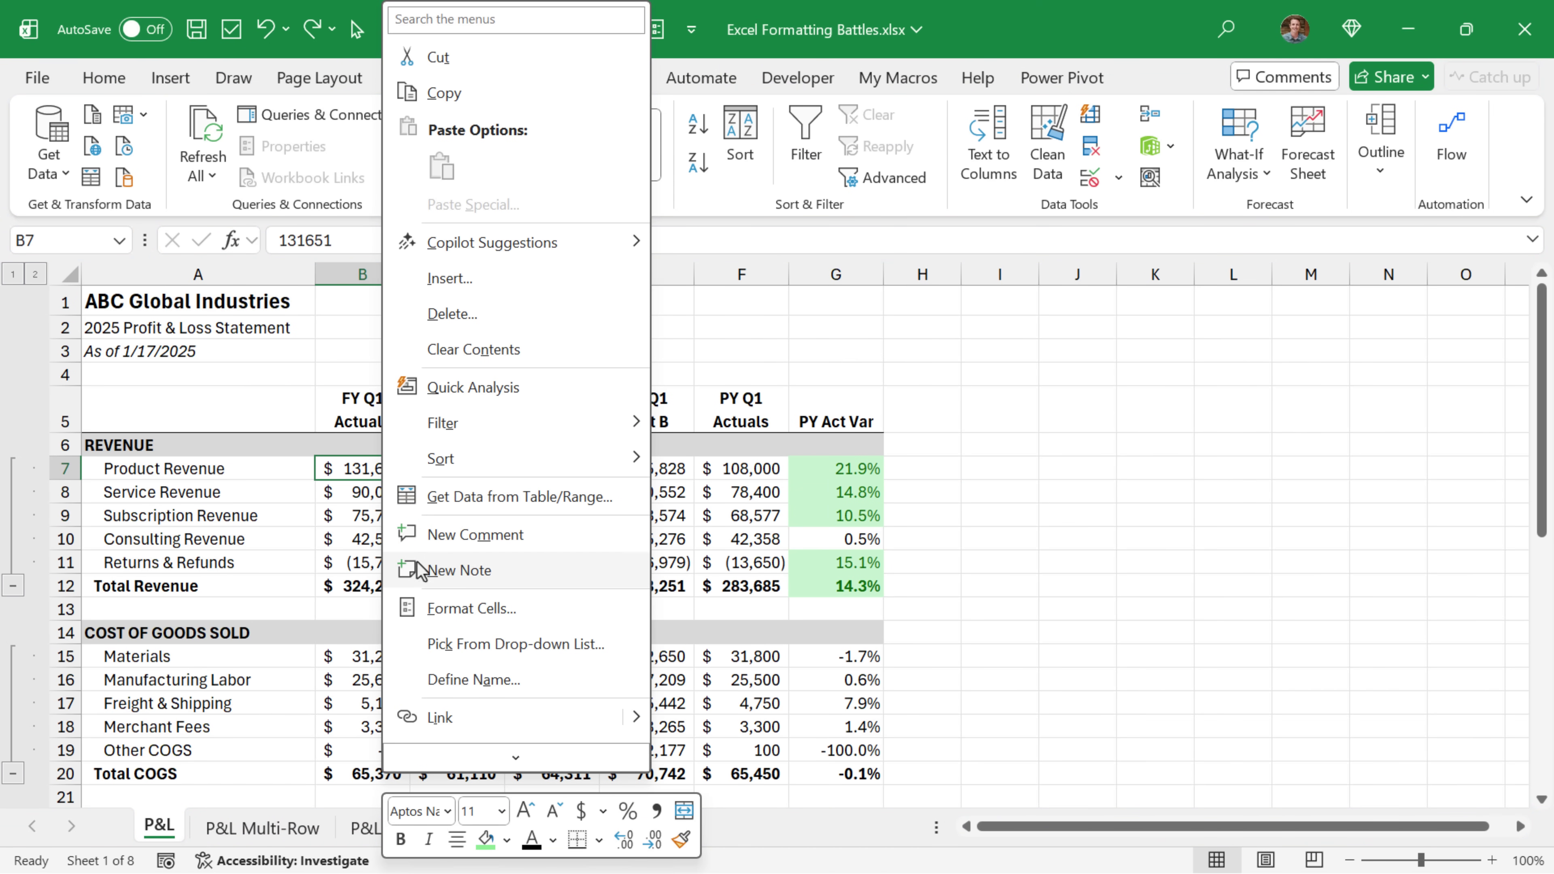
{"action": "left_click", "coordinate": [444, 607]}
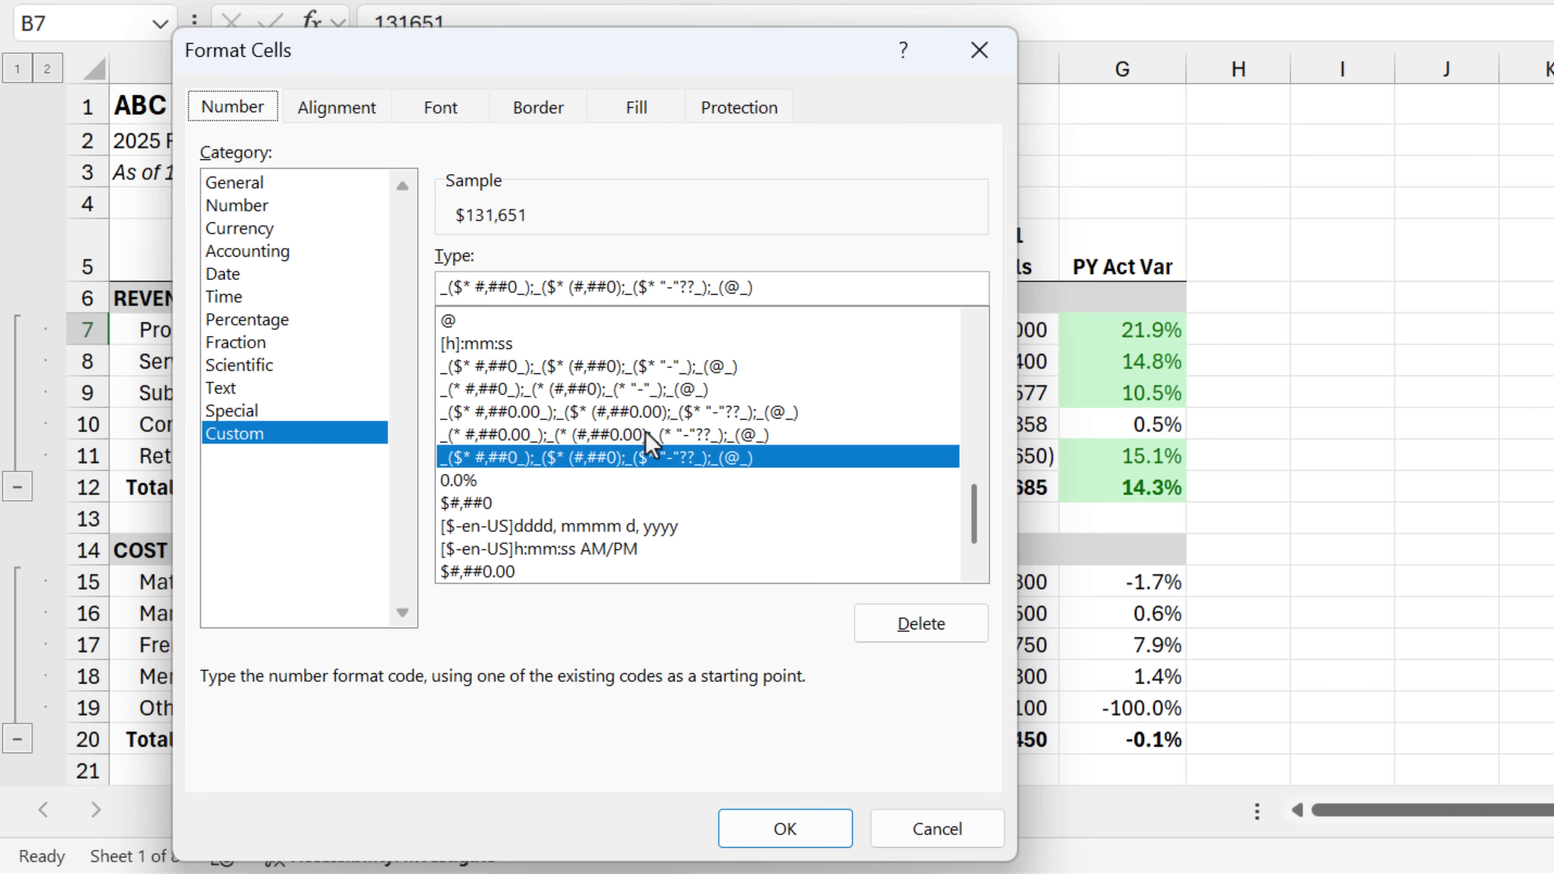
{"action": "left_click_drag", "start_coordinate": [978, 514], "coordinate": [977, 349]}
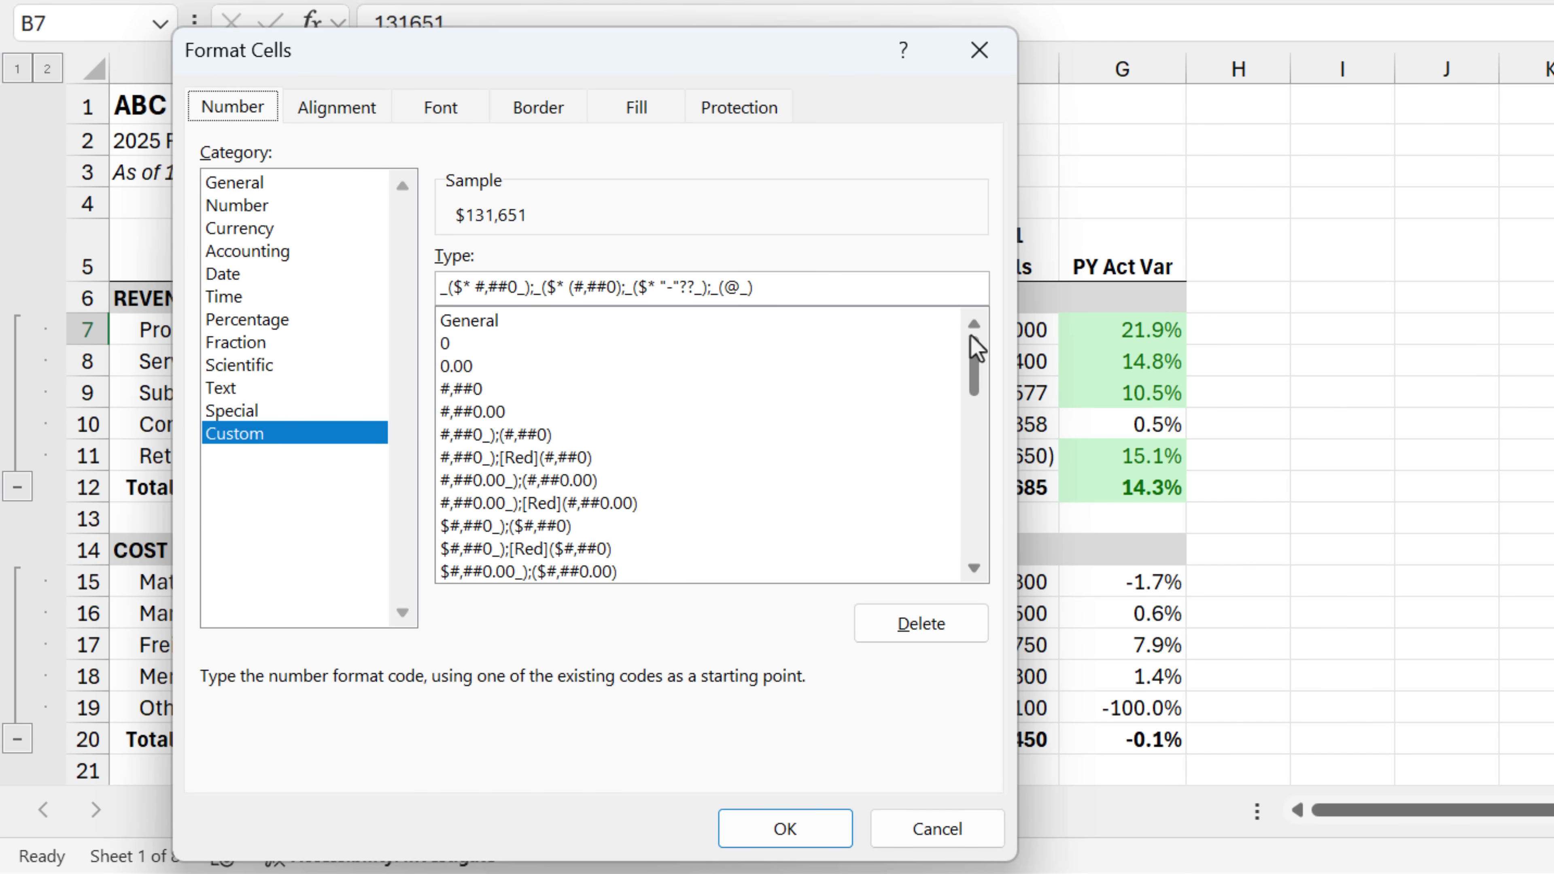
{"action": "left_click", "coordinate": [464, 390]}
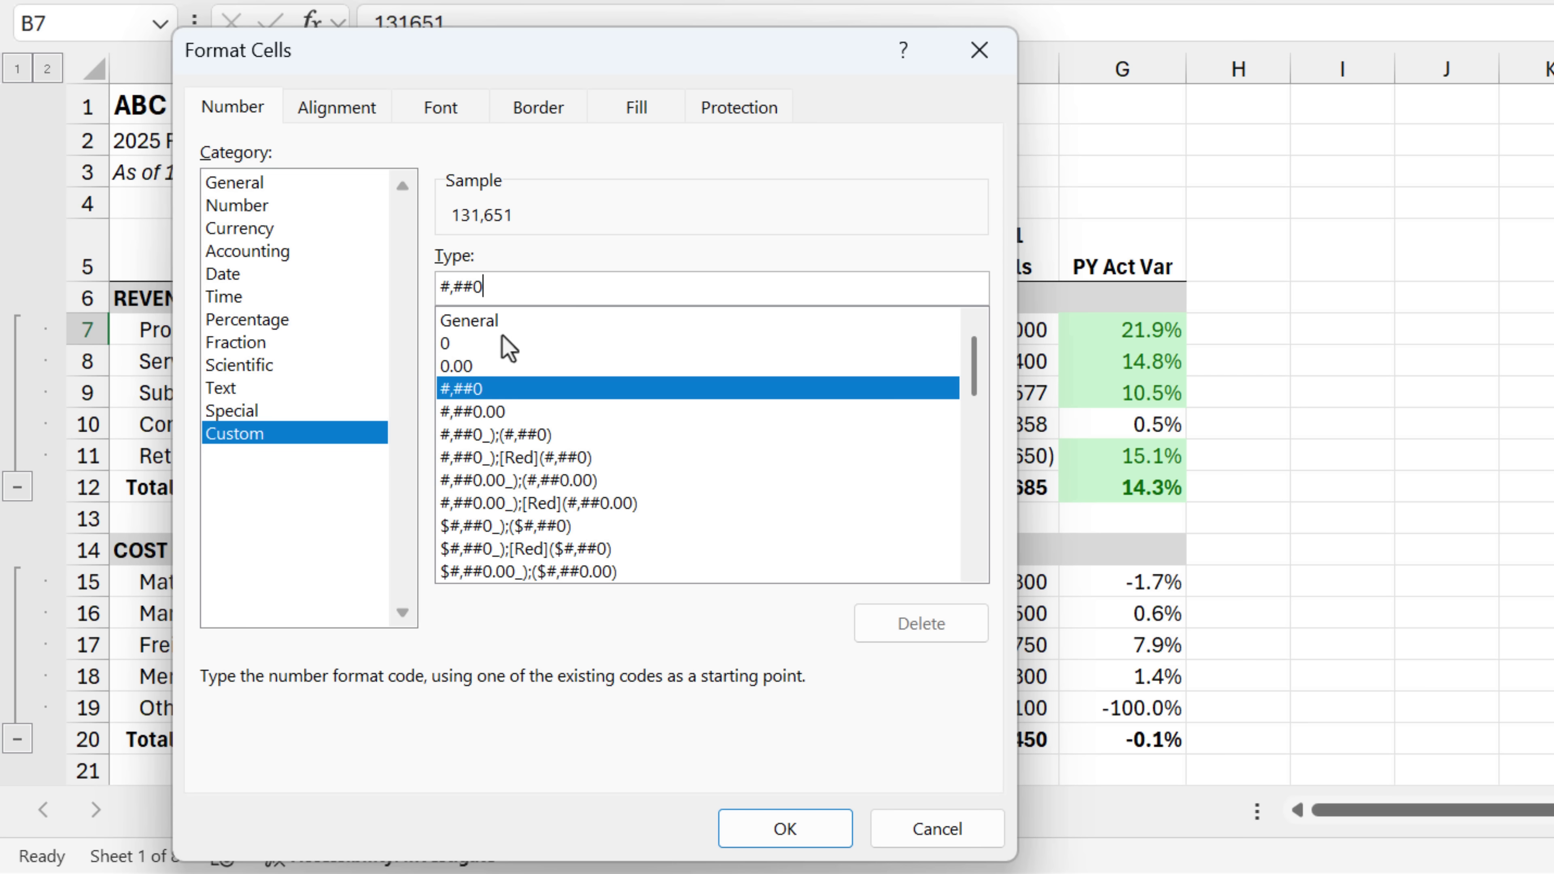
{"action": "type", "text": ",\"K"}
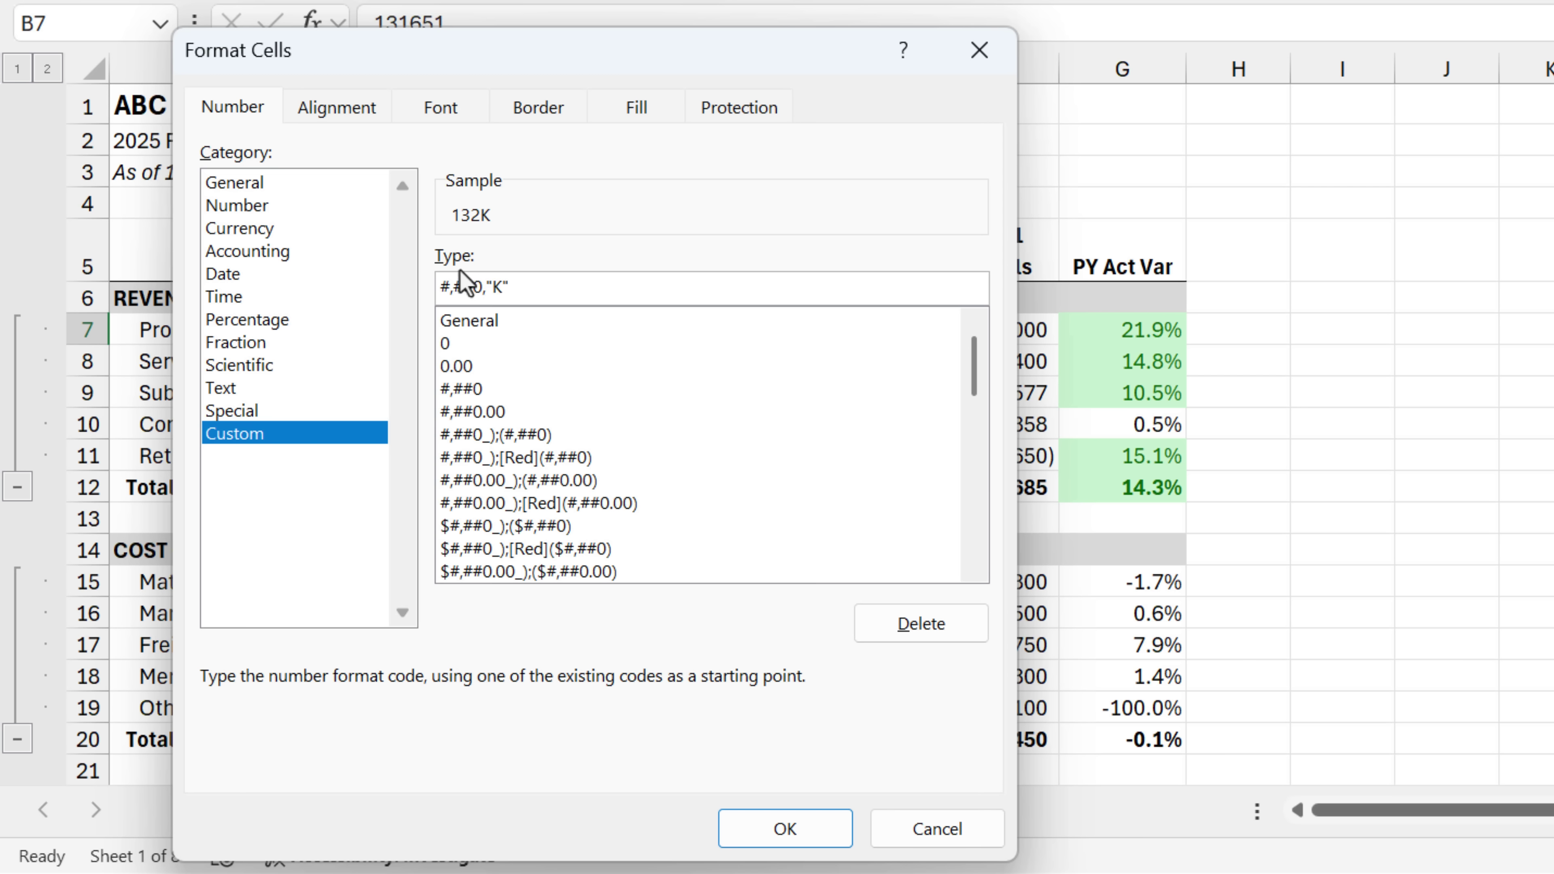
{"action": "left_click", "coordinate": [442, 287]}
{"action": "type", "text": "$"}
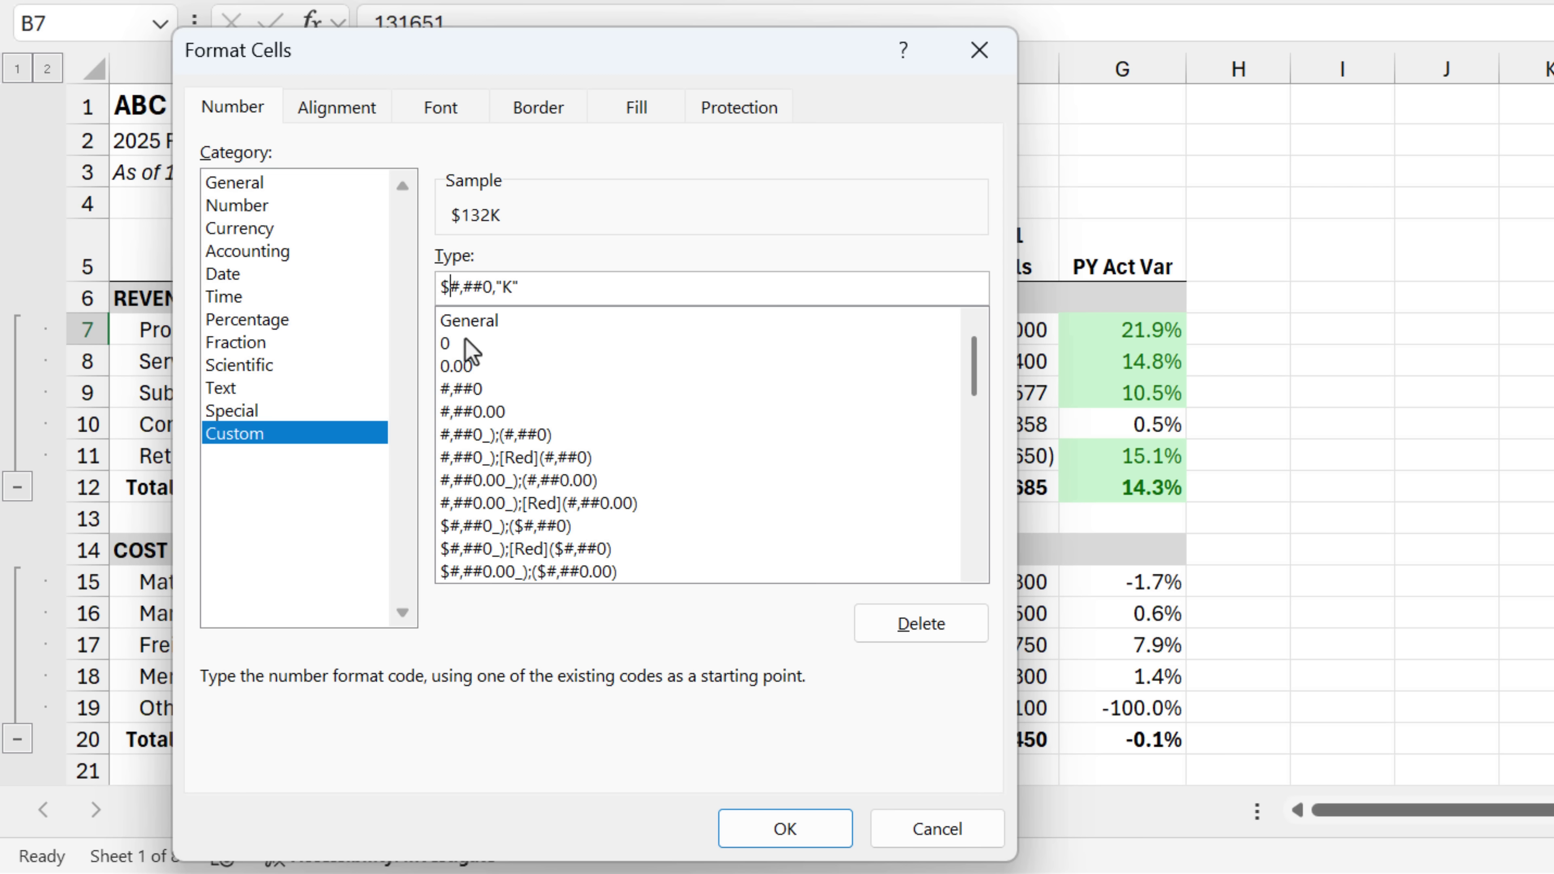
{"action": "left_click", "coordinate": [785, 829]}
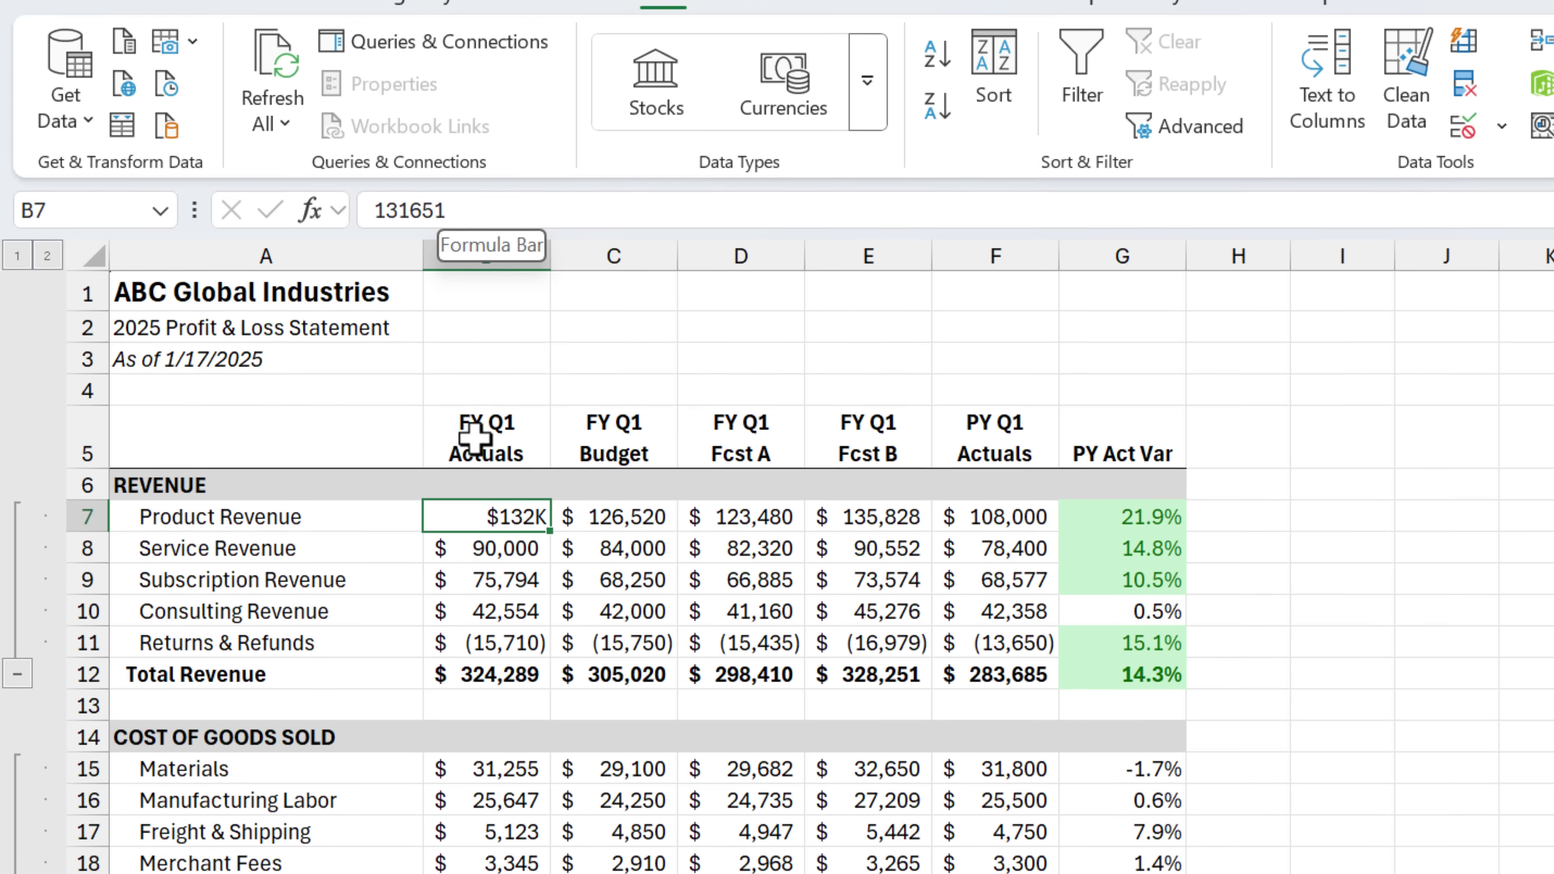
Change B7's format code to $#,##0,,.0"M" so it displays $0.1M.
{"action": "key", "text": "ctrl+1"}
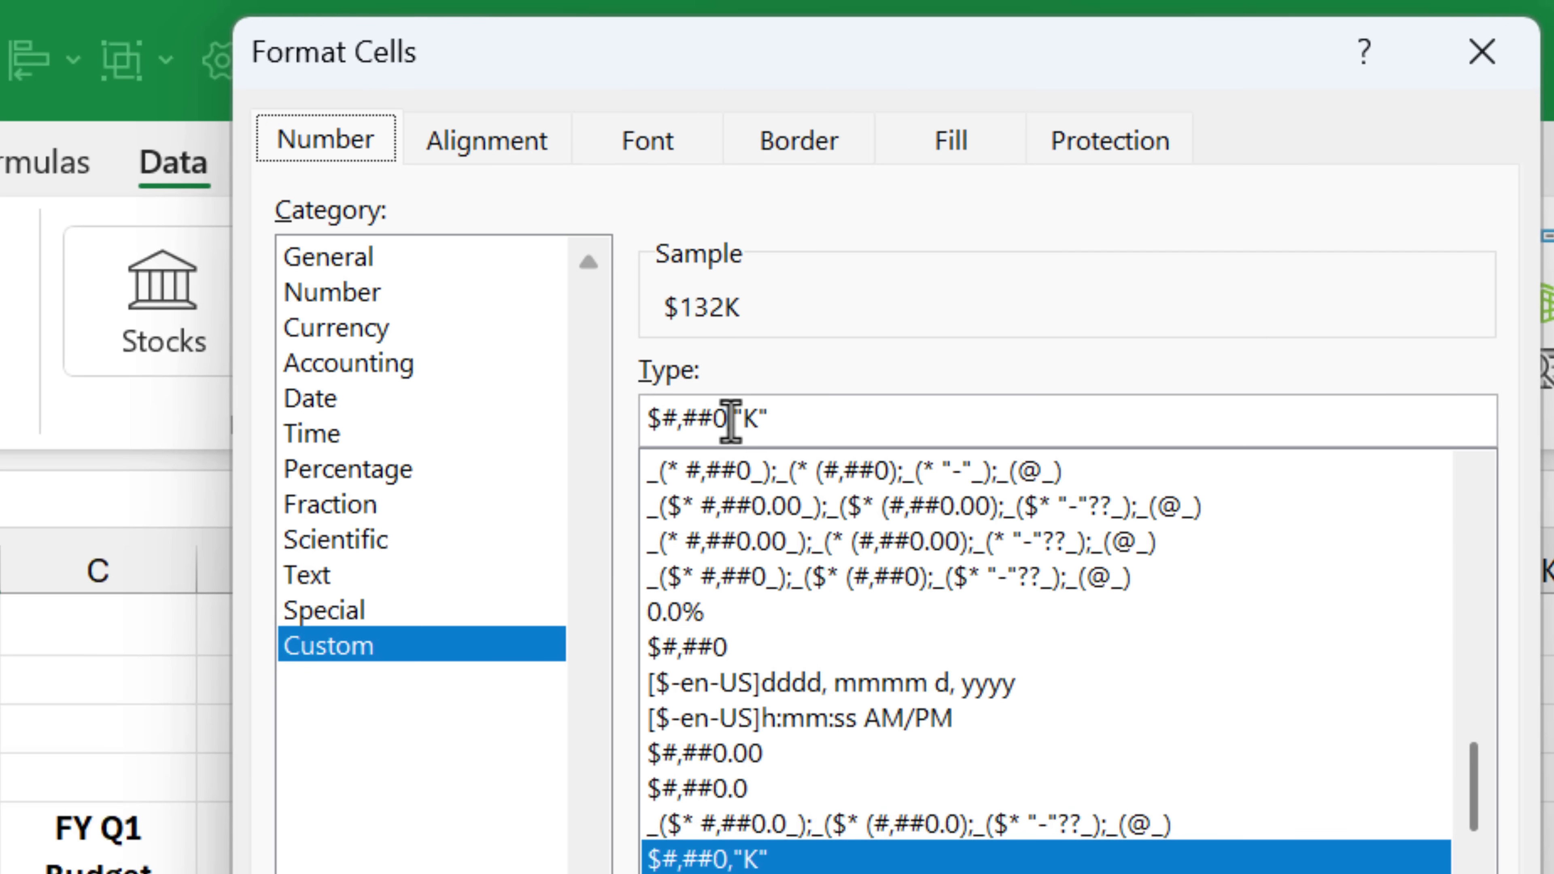
{"action": "left_click", "coordinate": [1001, 282]}
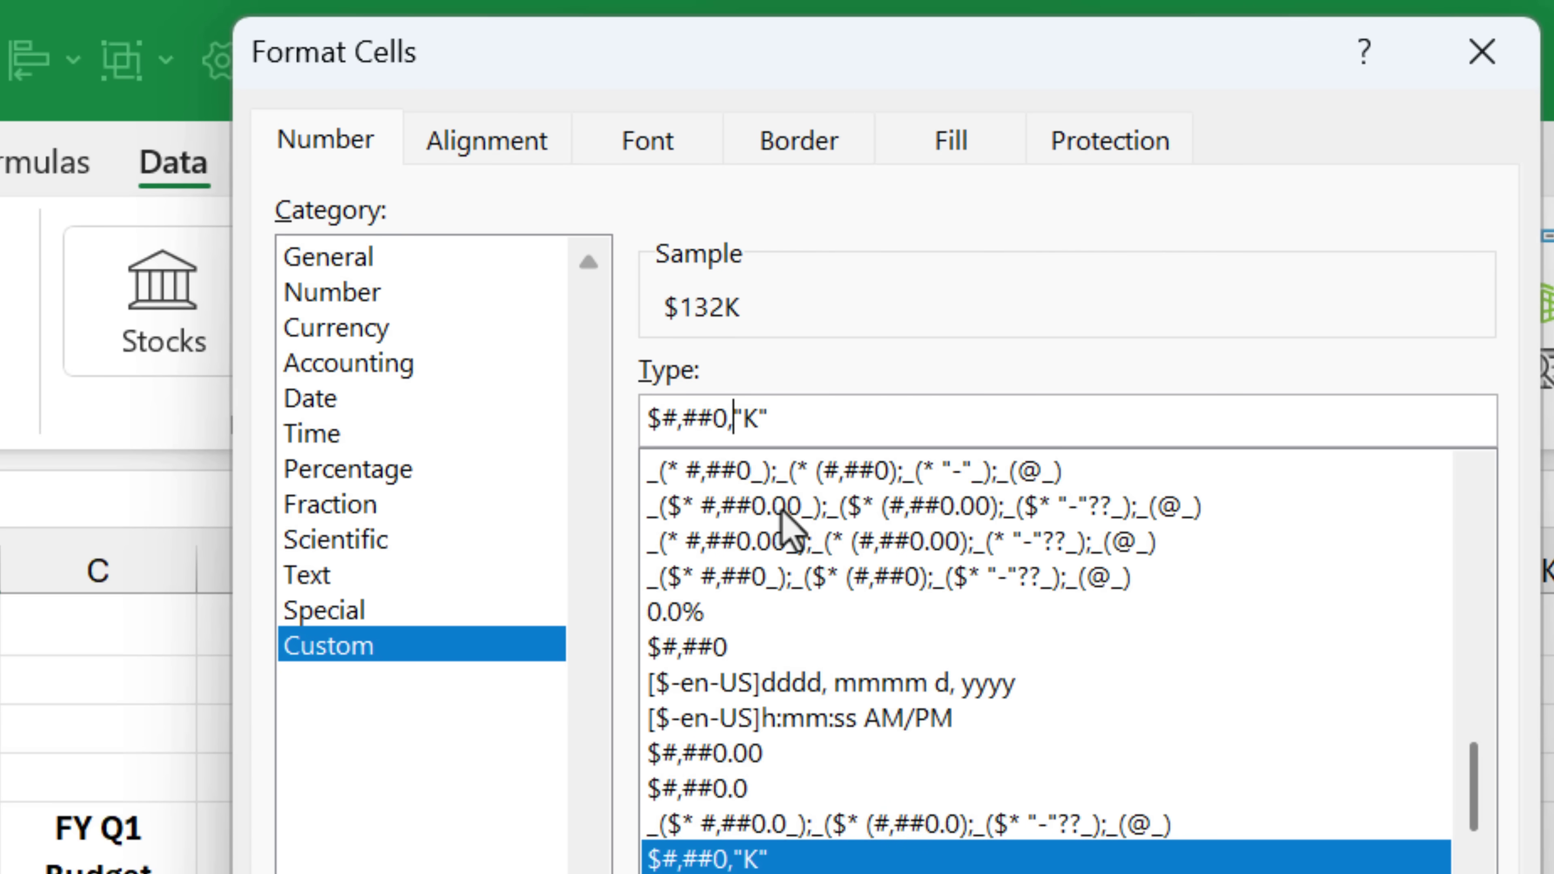
{"action": "type", "text": ","}
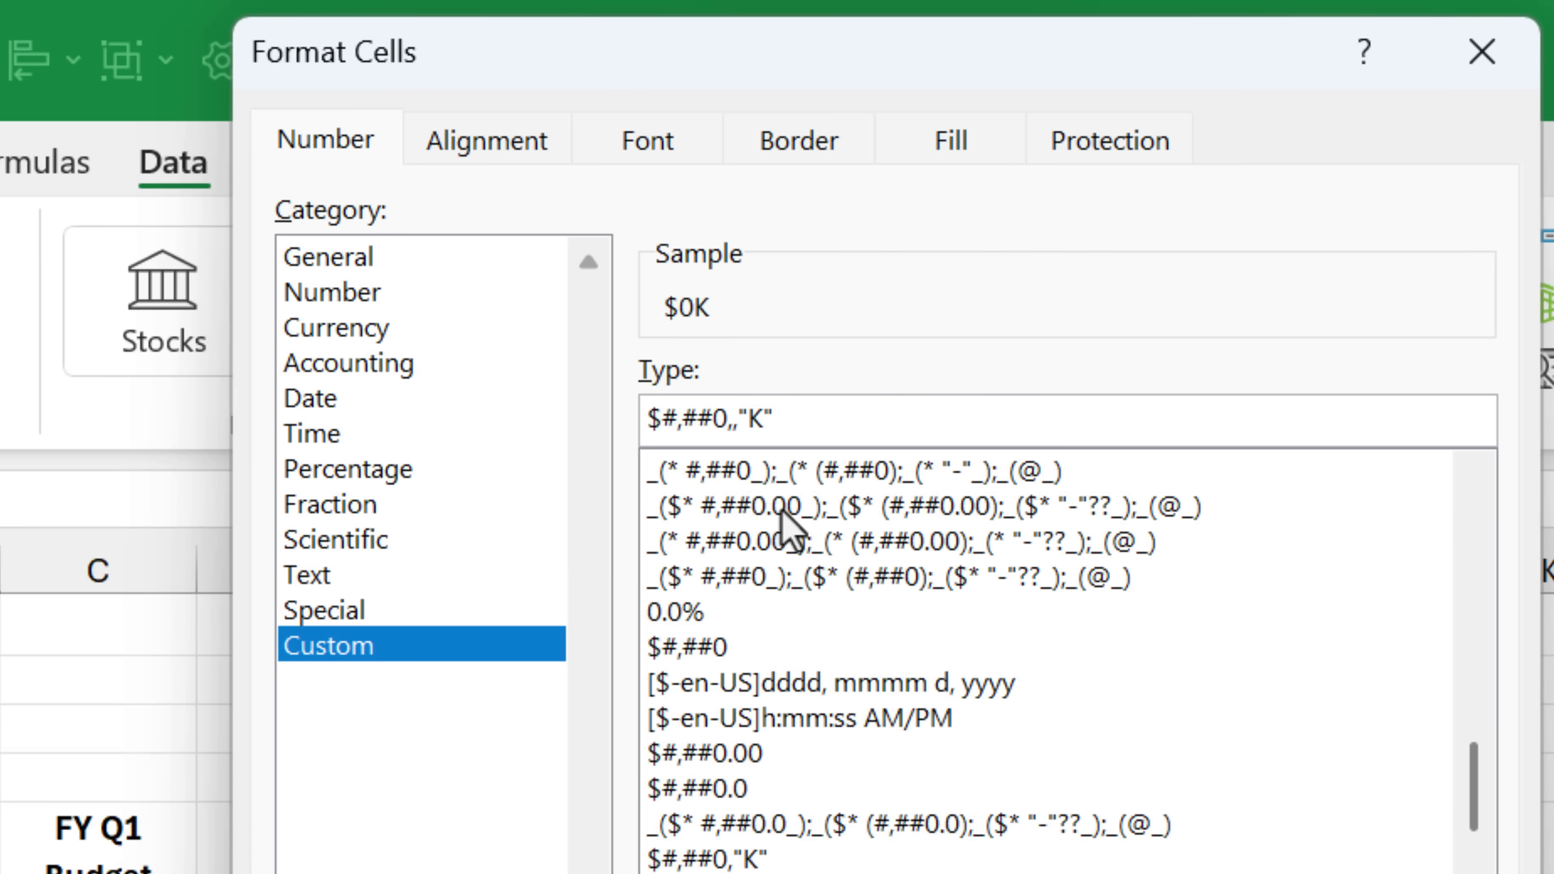
{"action": "type", "text": ".0\""}
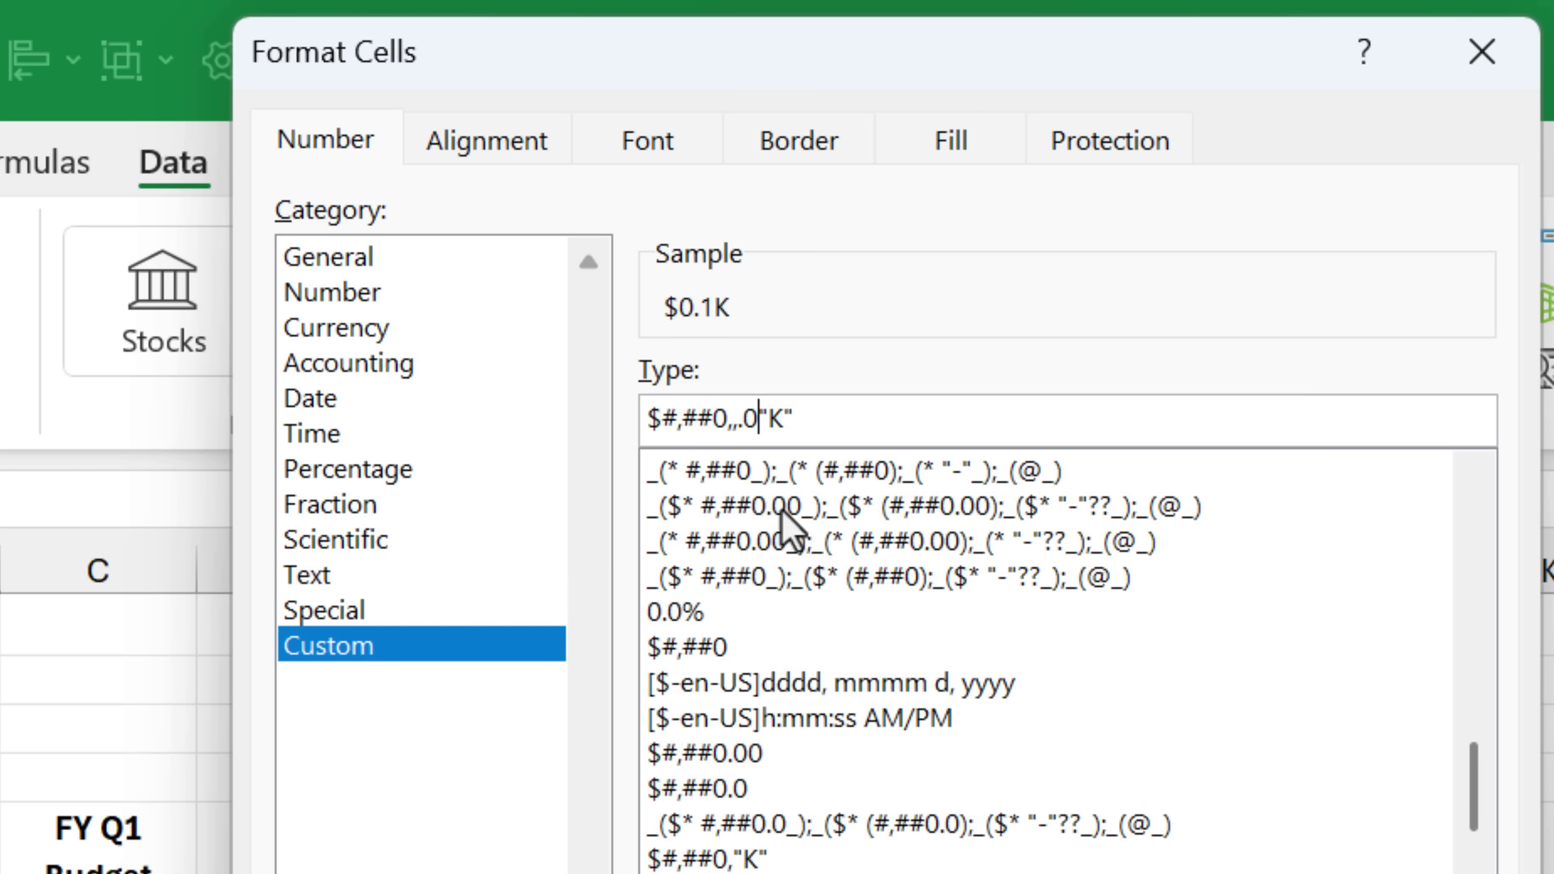
{"action": "type", "text": "M"}
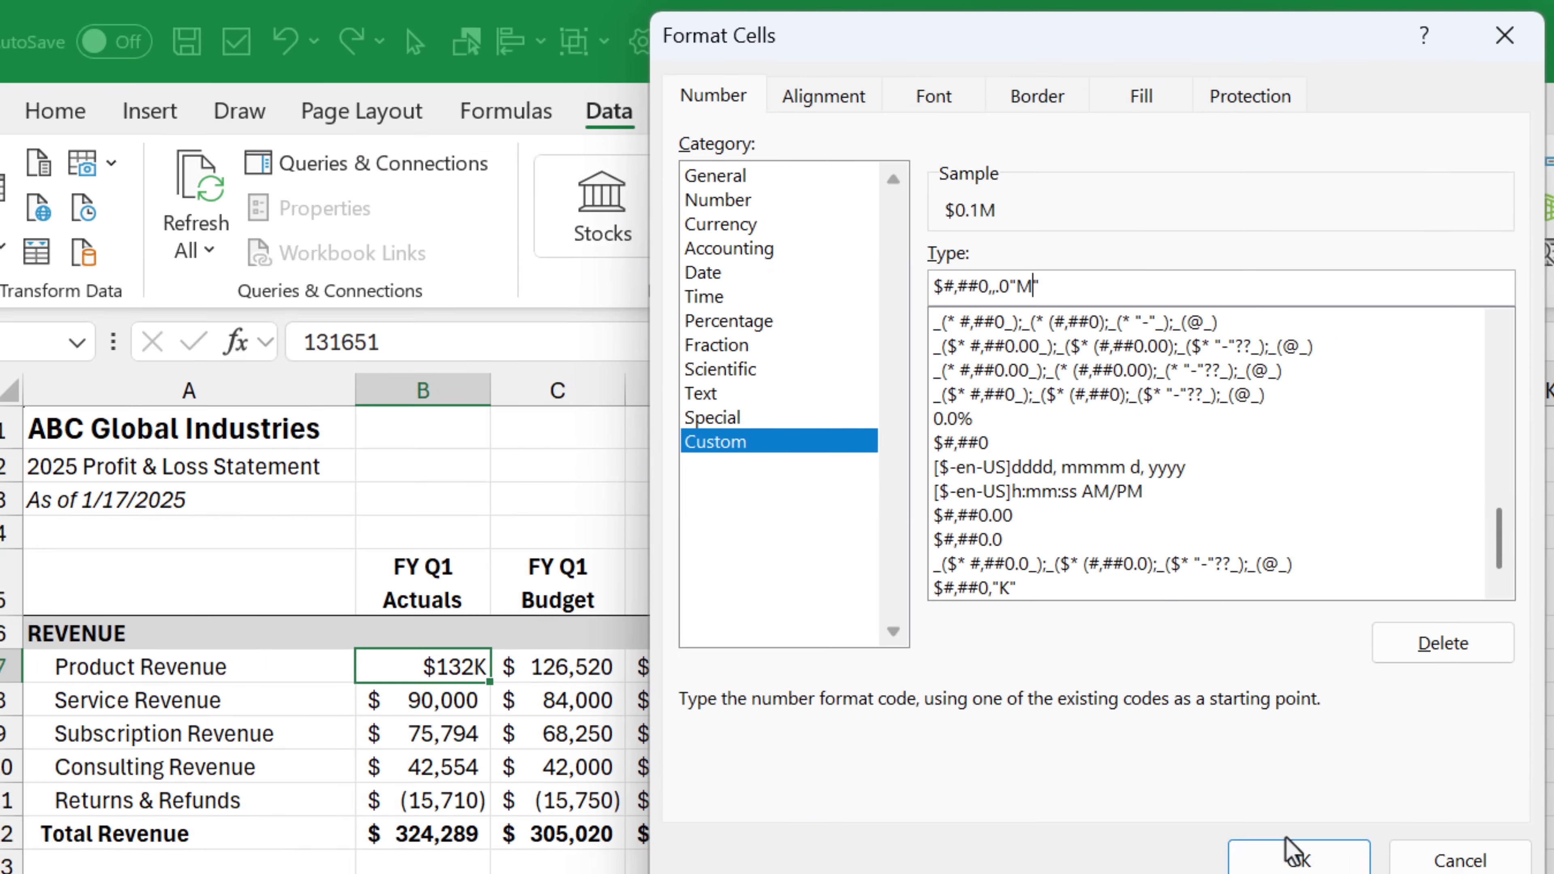
{"action": "left_click", "coordinate": [1290, 848]}
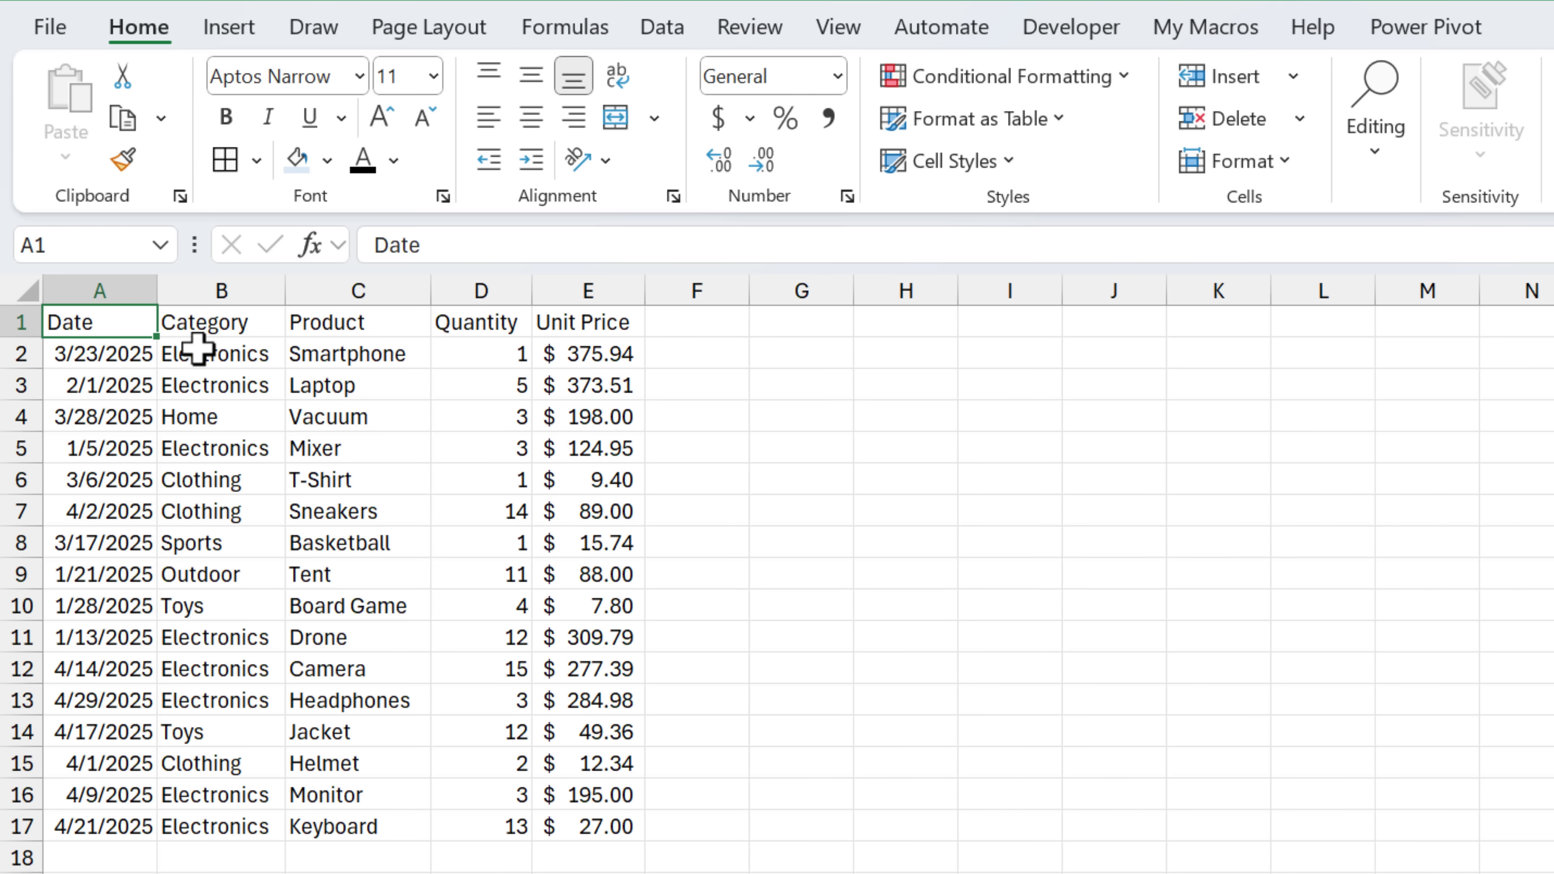
Bold the Data sheet headers A1:E1 and apply All Borders to A1:E17.
{"action": "left_click_drag", "start_coordinate": [119, 326], "coordinate": [566, 318]}
{"action": "left_click", "coordinate": [225, 116]}
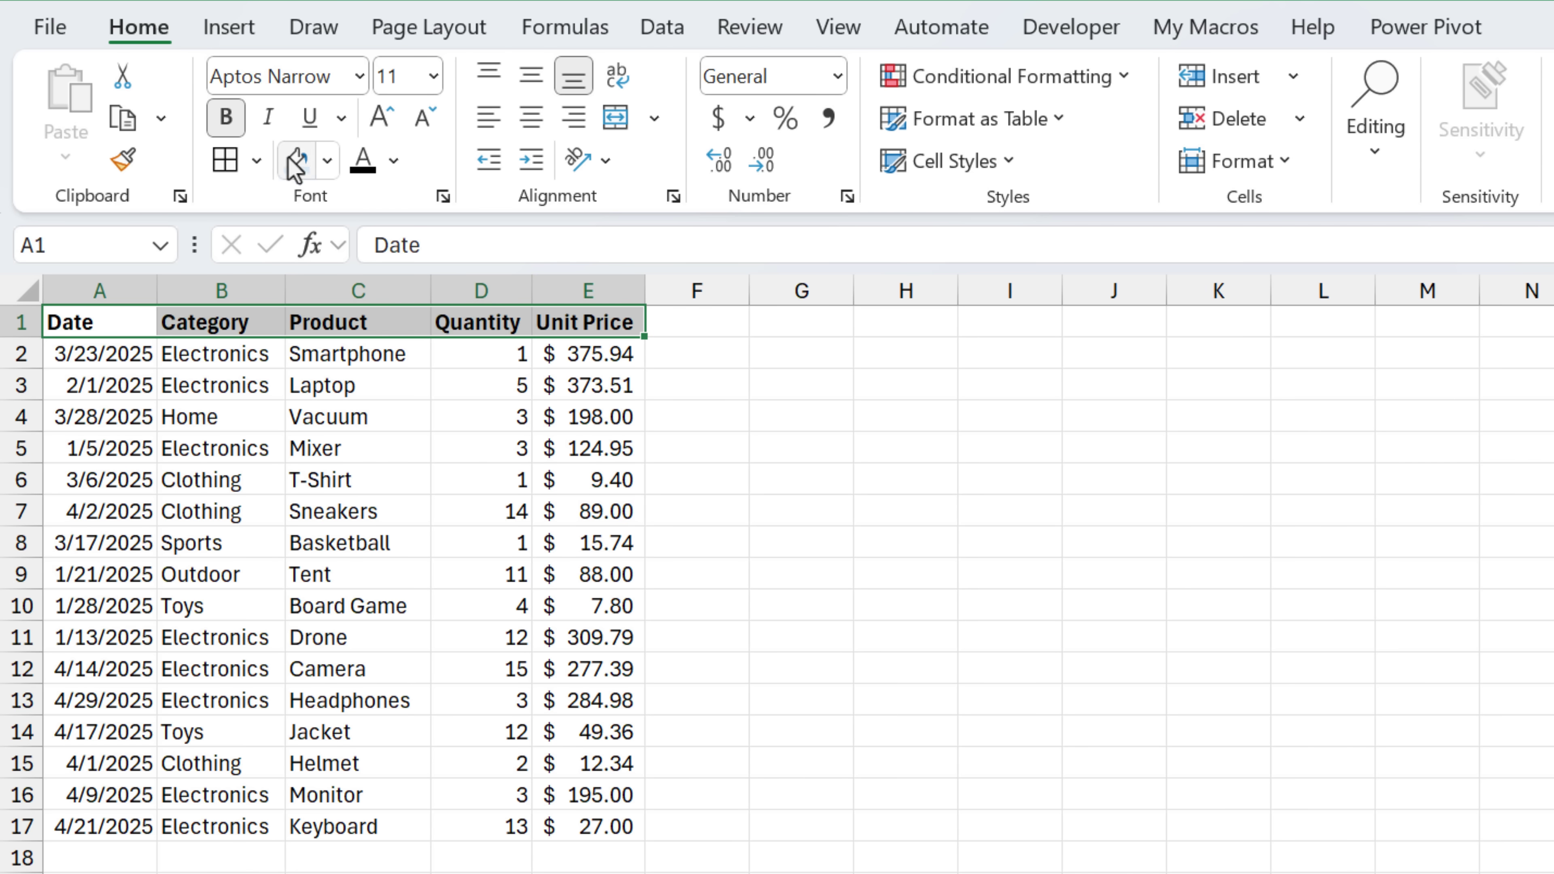
{"action": "left_click_drag", "start_coordinate": [139, 320], "coordinate": [571, 814]}
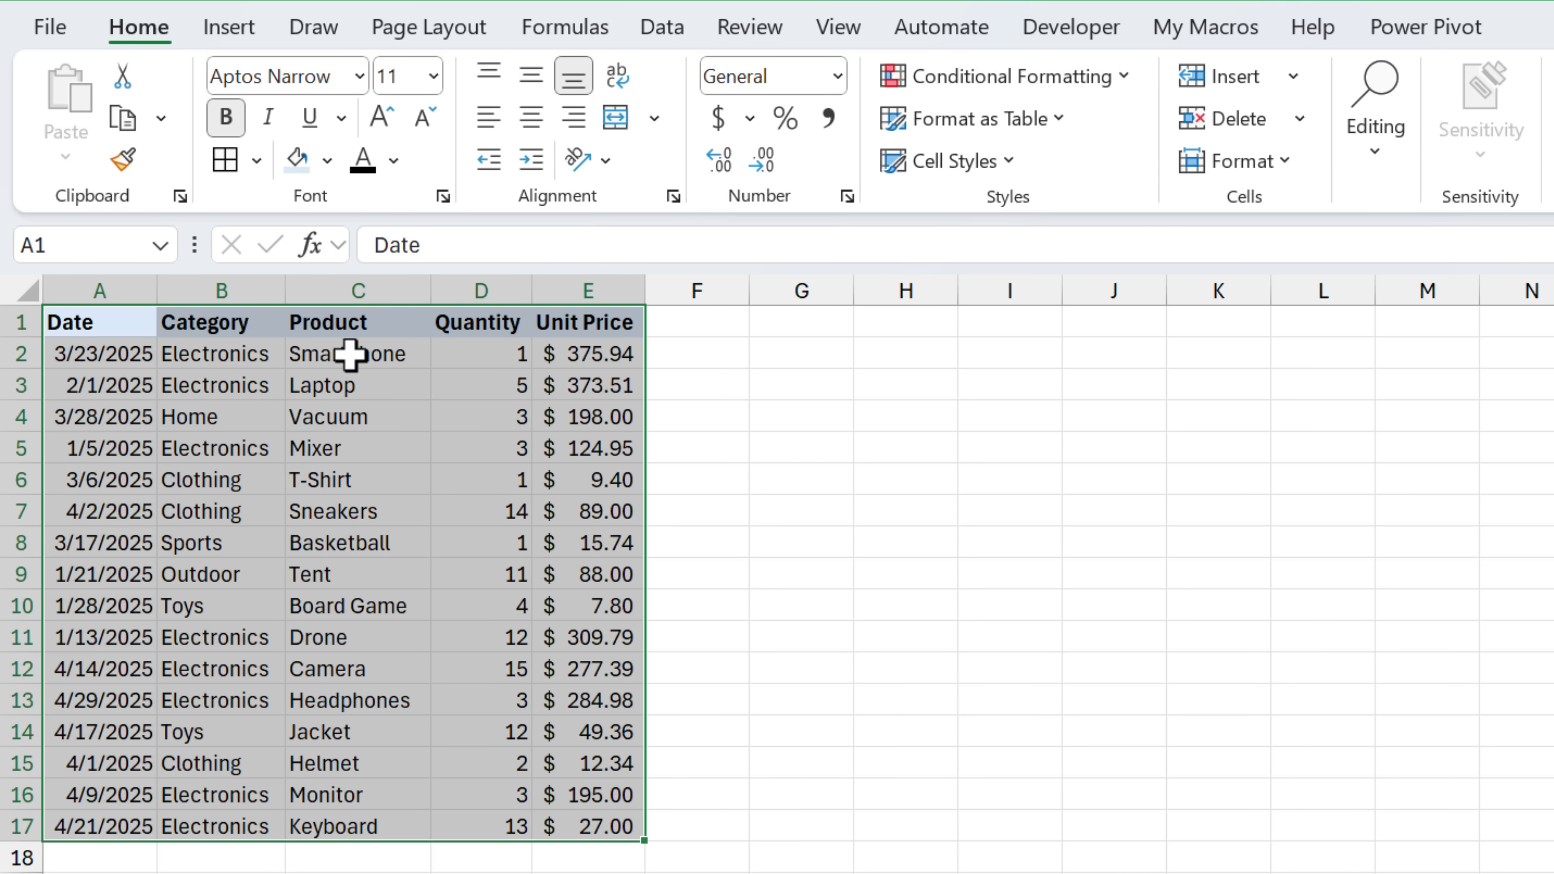
{"action": "left_click", "coordinate": [256, 160]}
{"action": "left_click", "coordinate": [254, 498]}
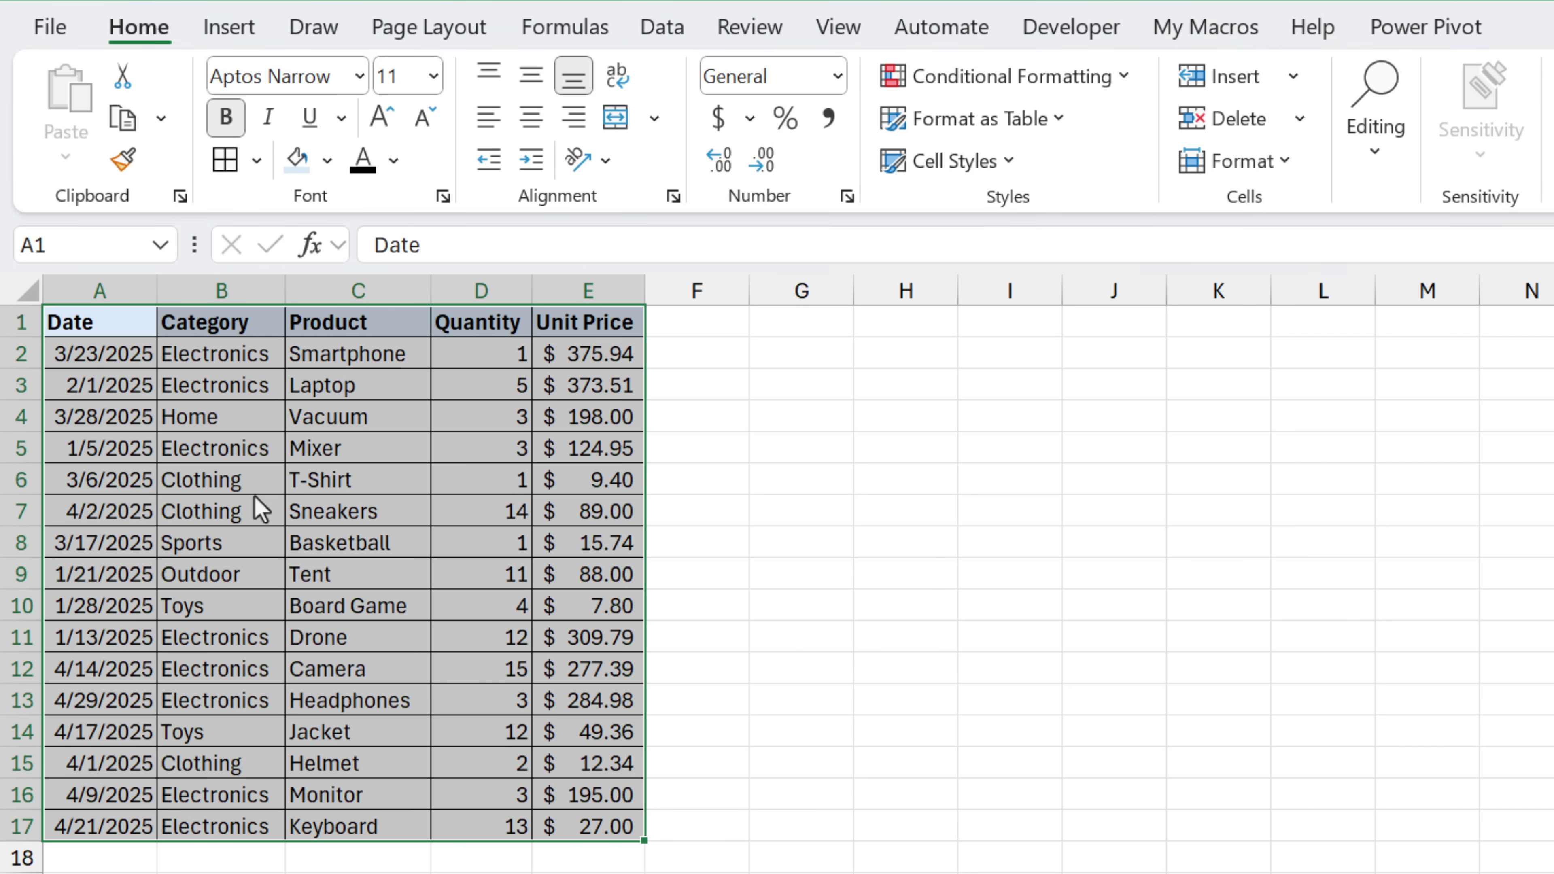
{"action": "left_click", "coordinate": [223, 384]}
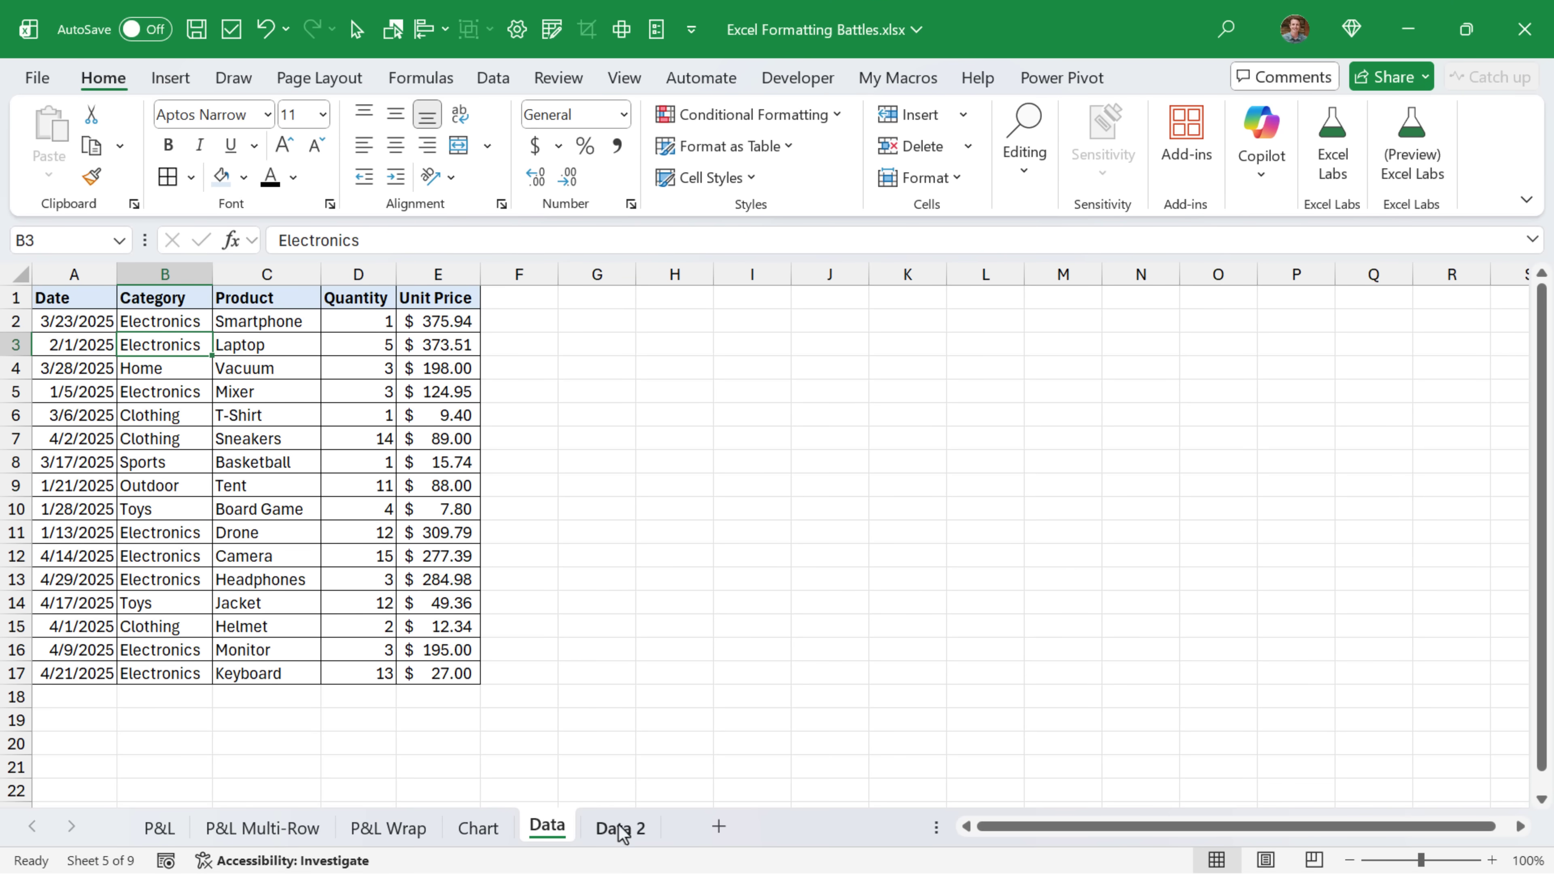
{"action": "left_click", "coordinate": [622, 829]}
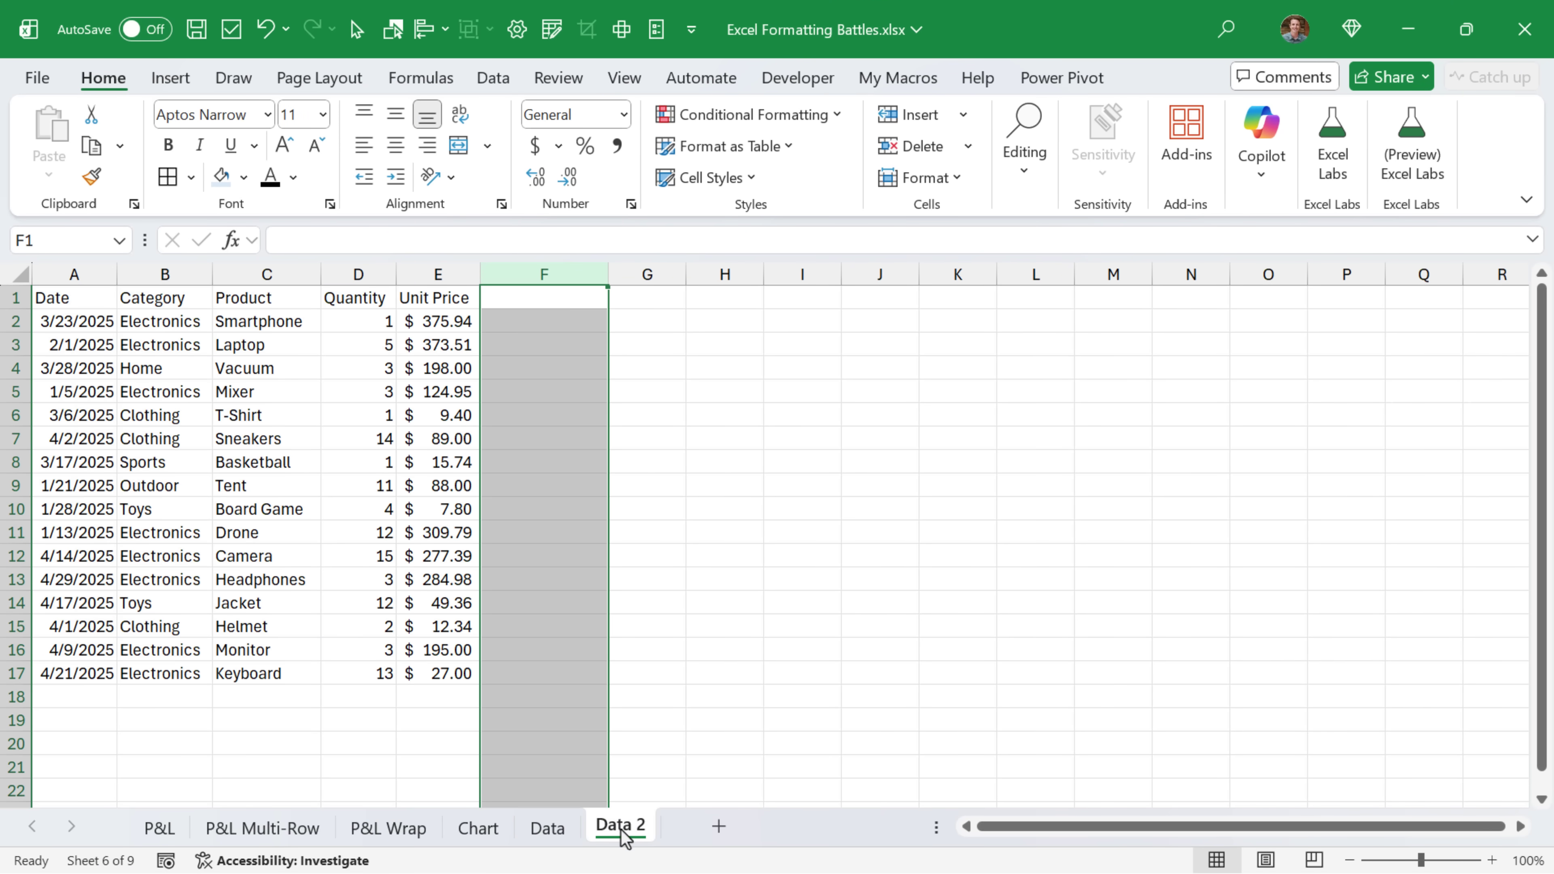
Convert the Data 2 range A1:E17 into a table using a medium blue style.
{"action": "left_click", "coordinate": [84, 298]}
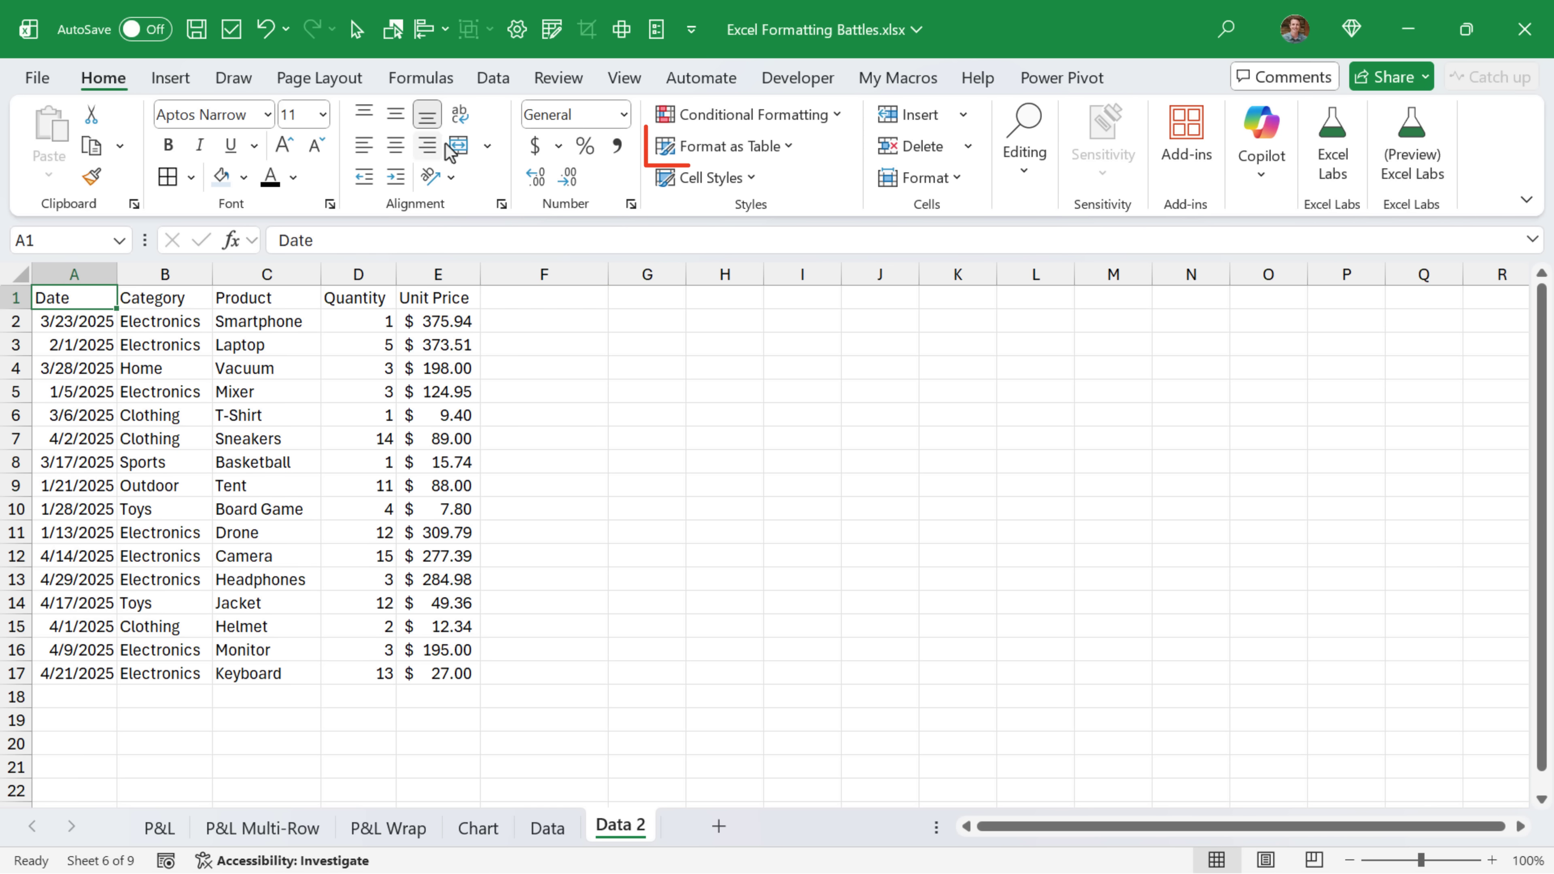
{"action": "left_click", "coordinate": [727, 156]}
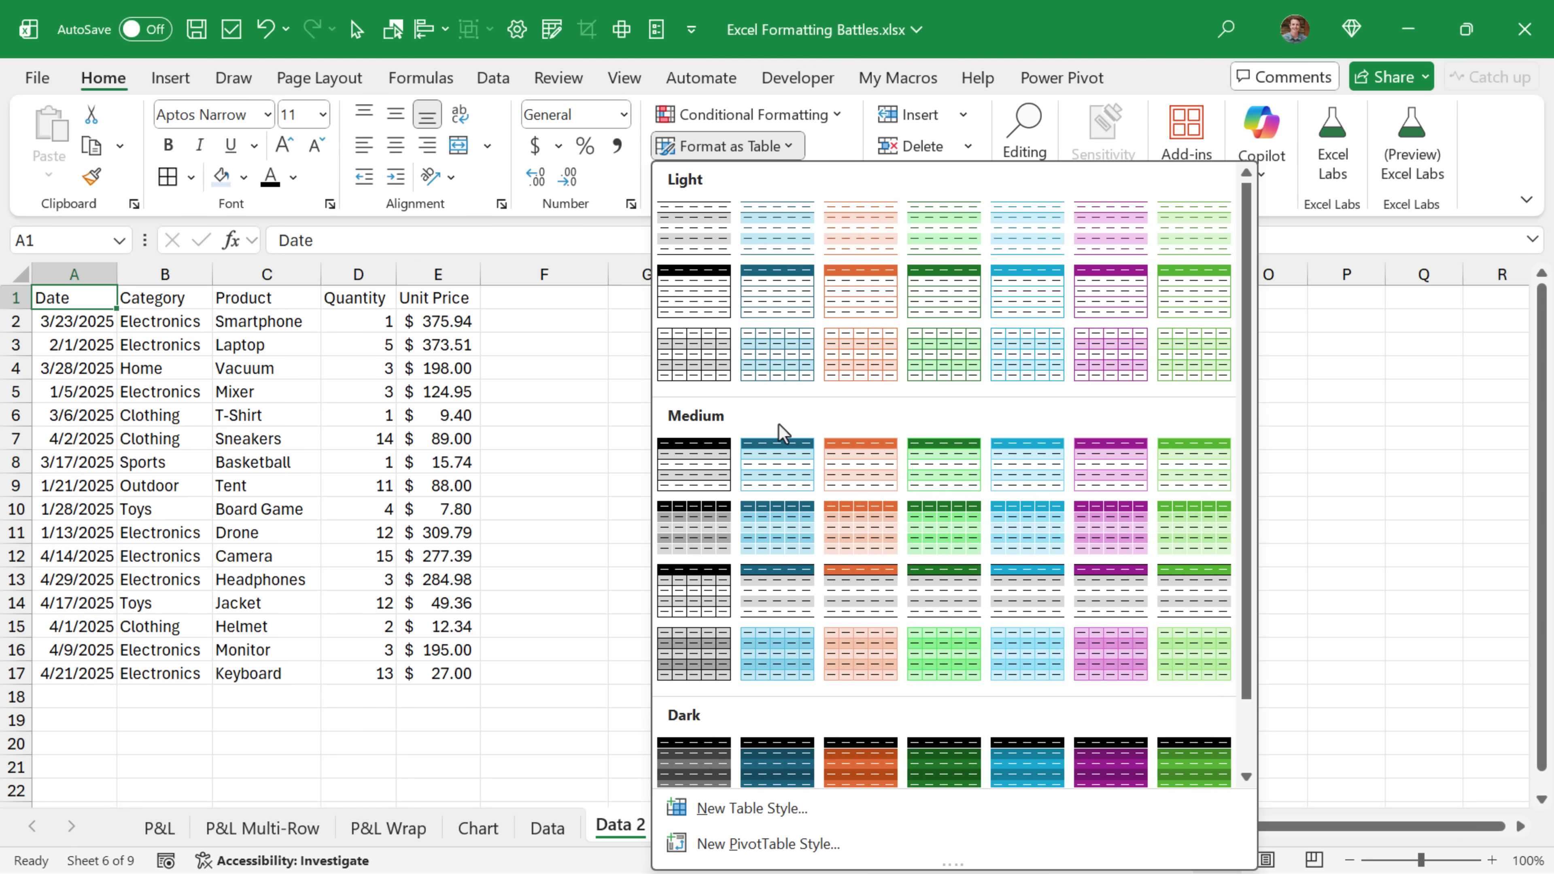
{"action": "left_click", "coordinate": [784, 467]}
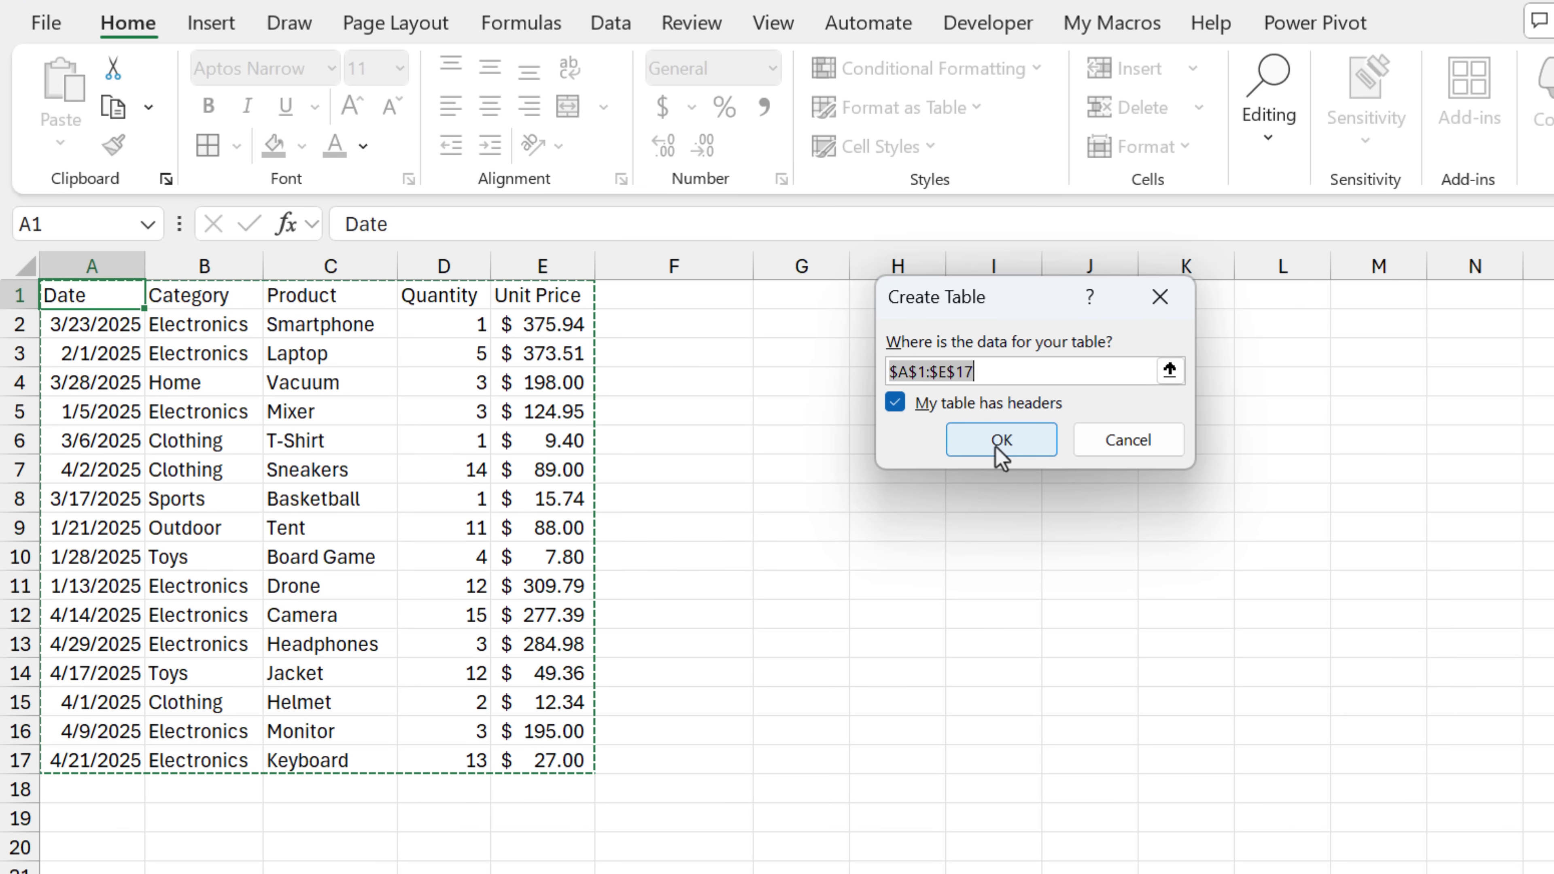
{"action": "left_click", "coordinate": [927, 436]}
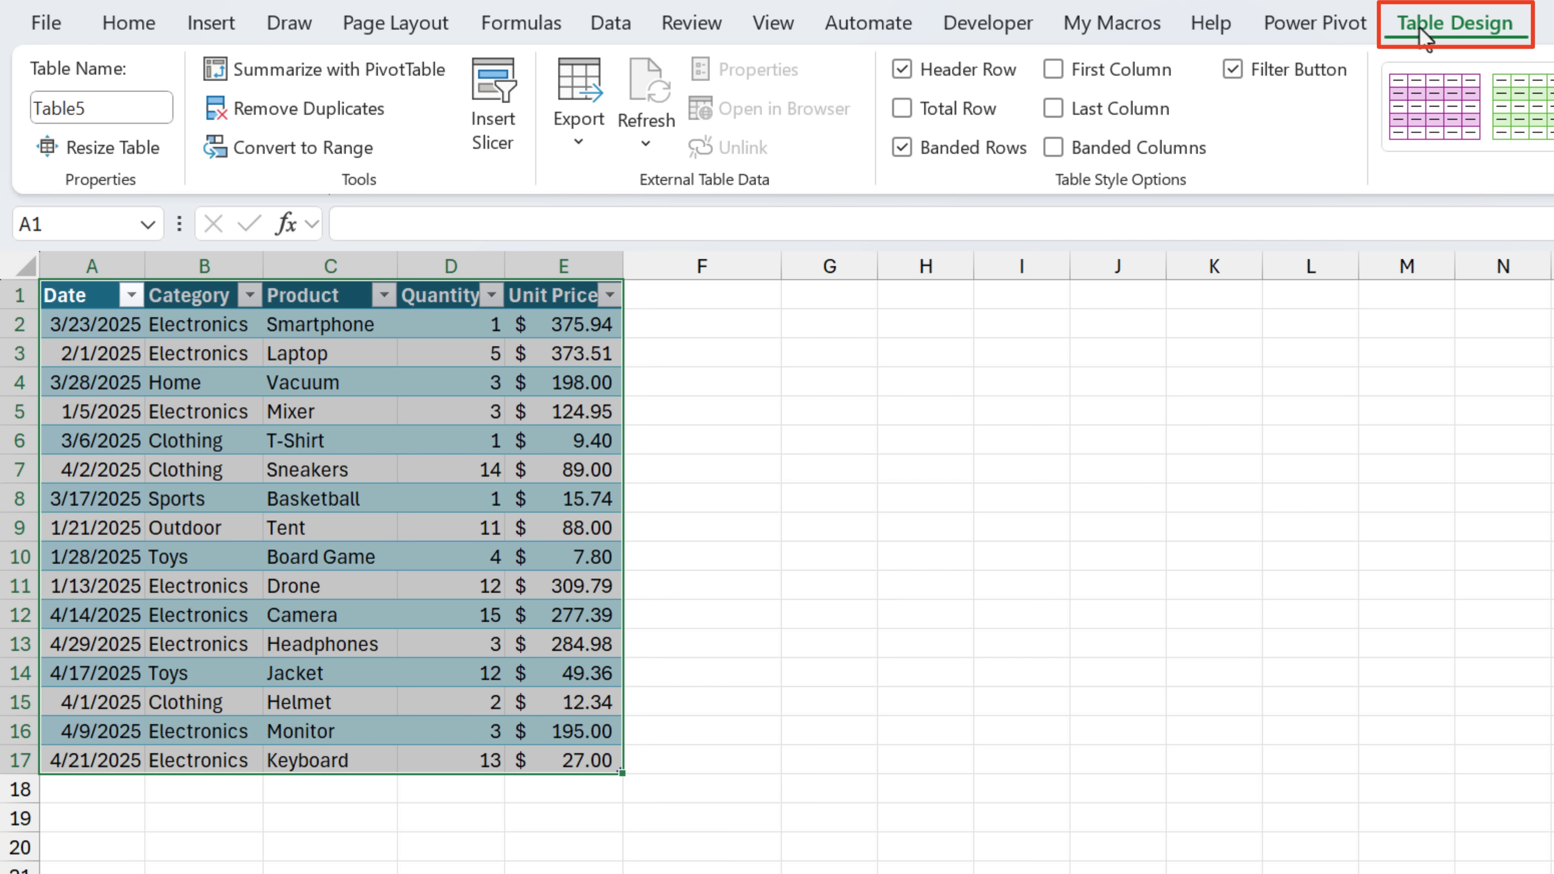
{"action": "left_click", "coordinate": [979, 113]}
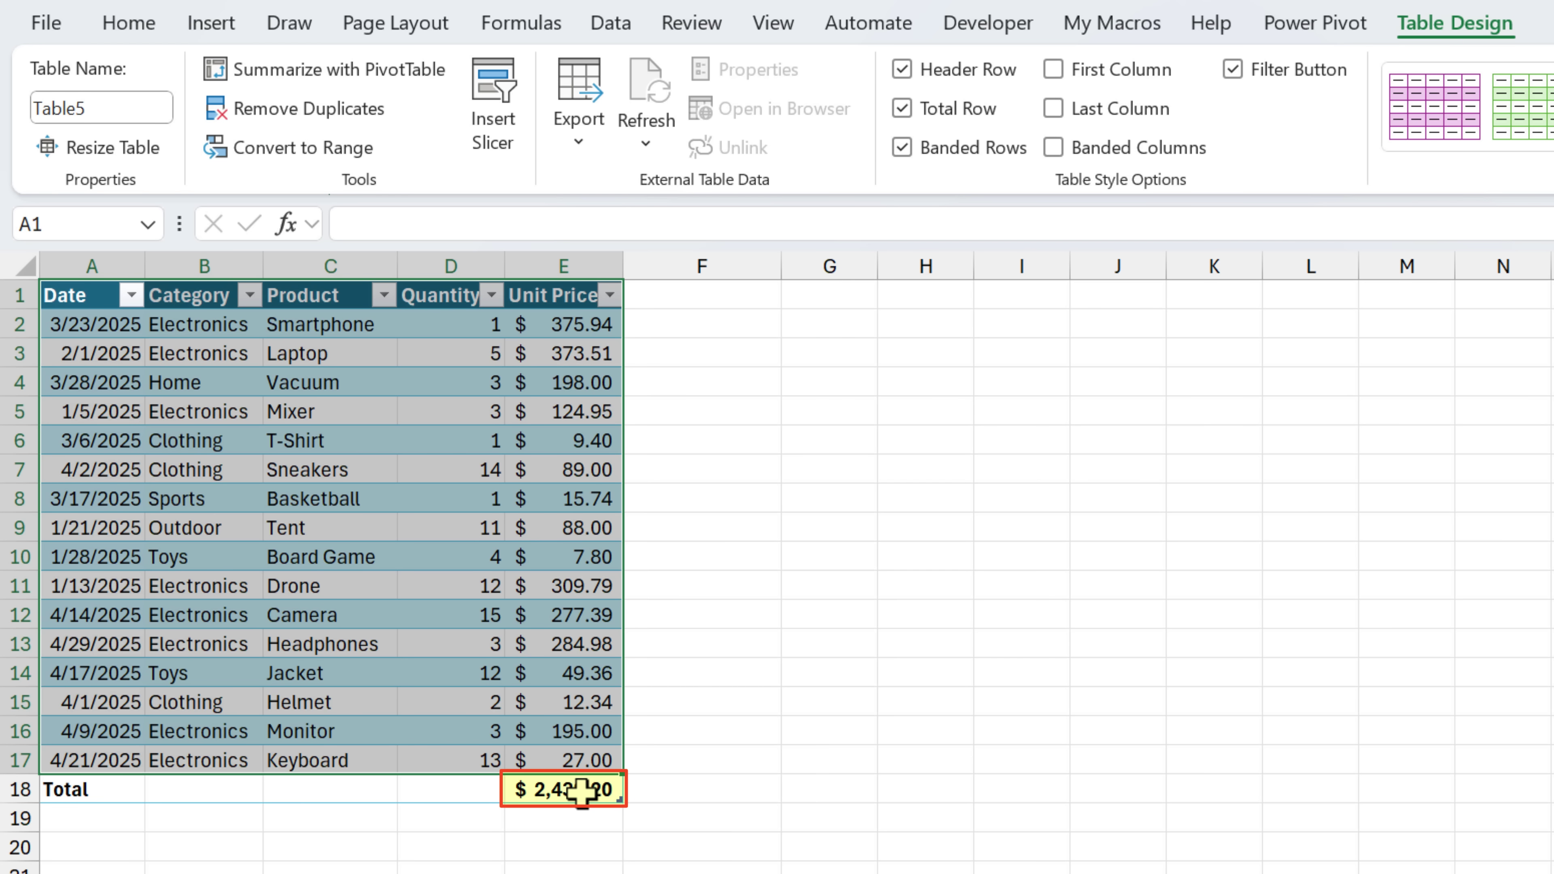
{"action": "left_click", "coordinate": [647, 331]}
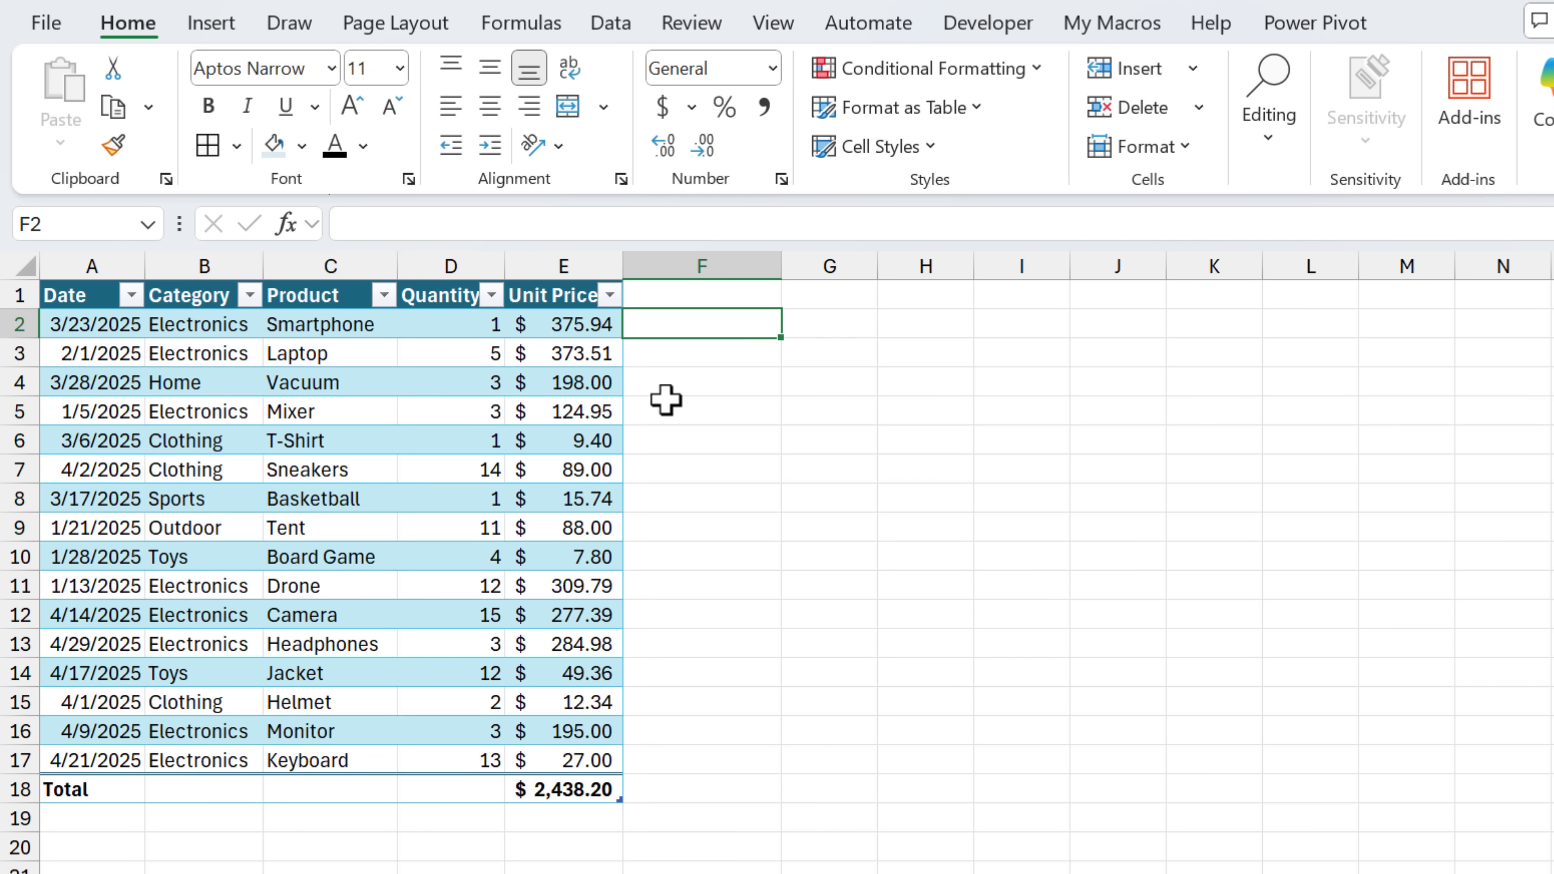
{"action": "type", "text": "="}
{"action": "key", "text": "Left"}
{"action": "key", "text": "Left"}
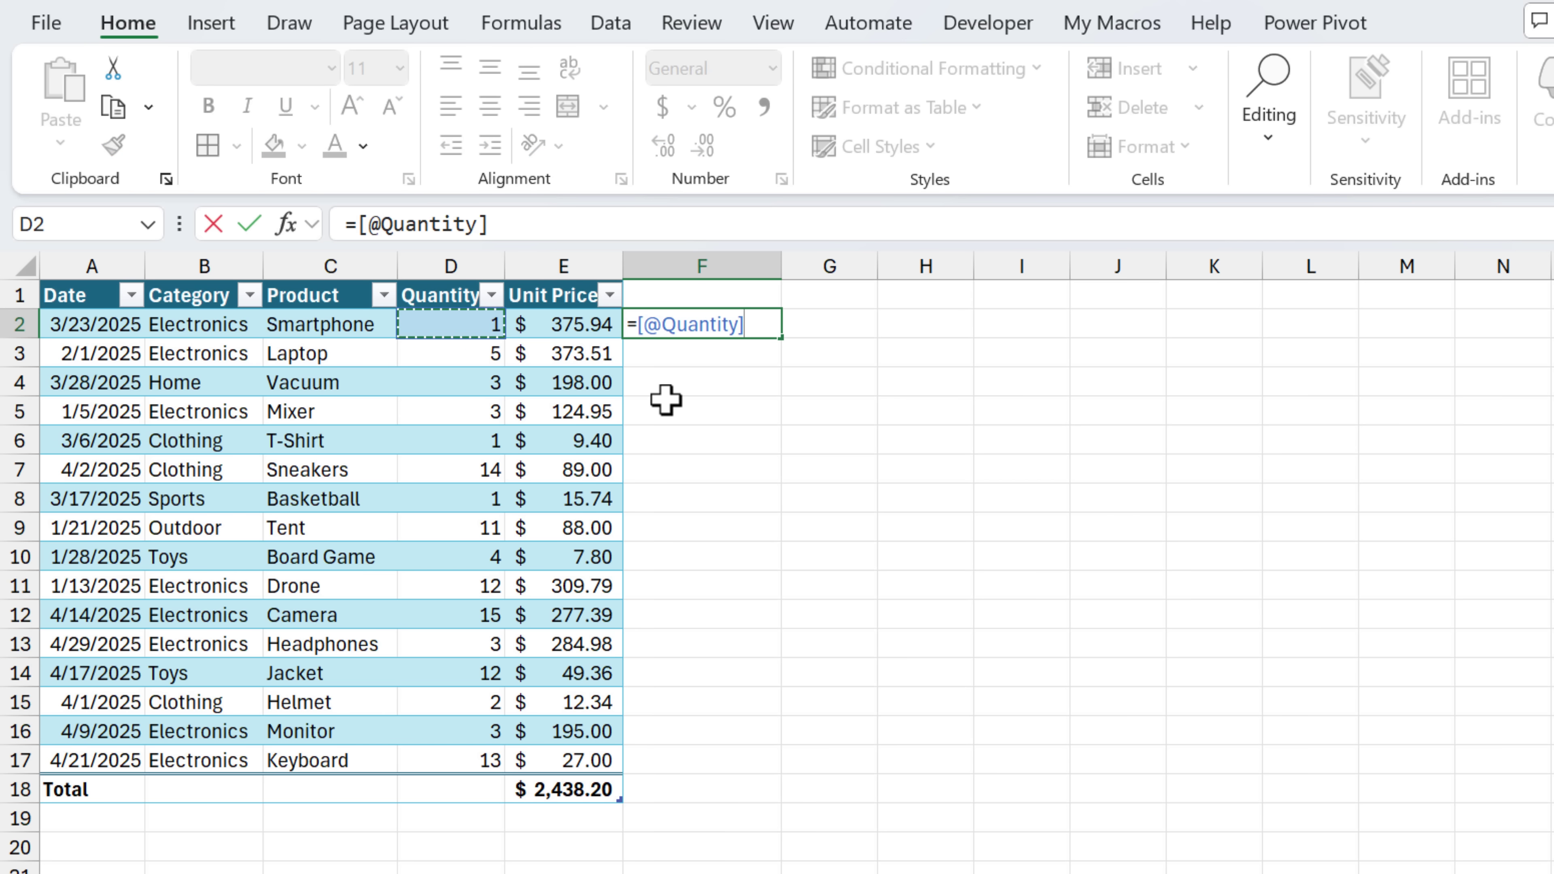
{"action": "type", "text": "*"}
{"action": "key", "text": "Left"}
{"action": "key", "text": "Return"}
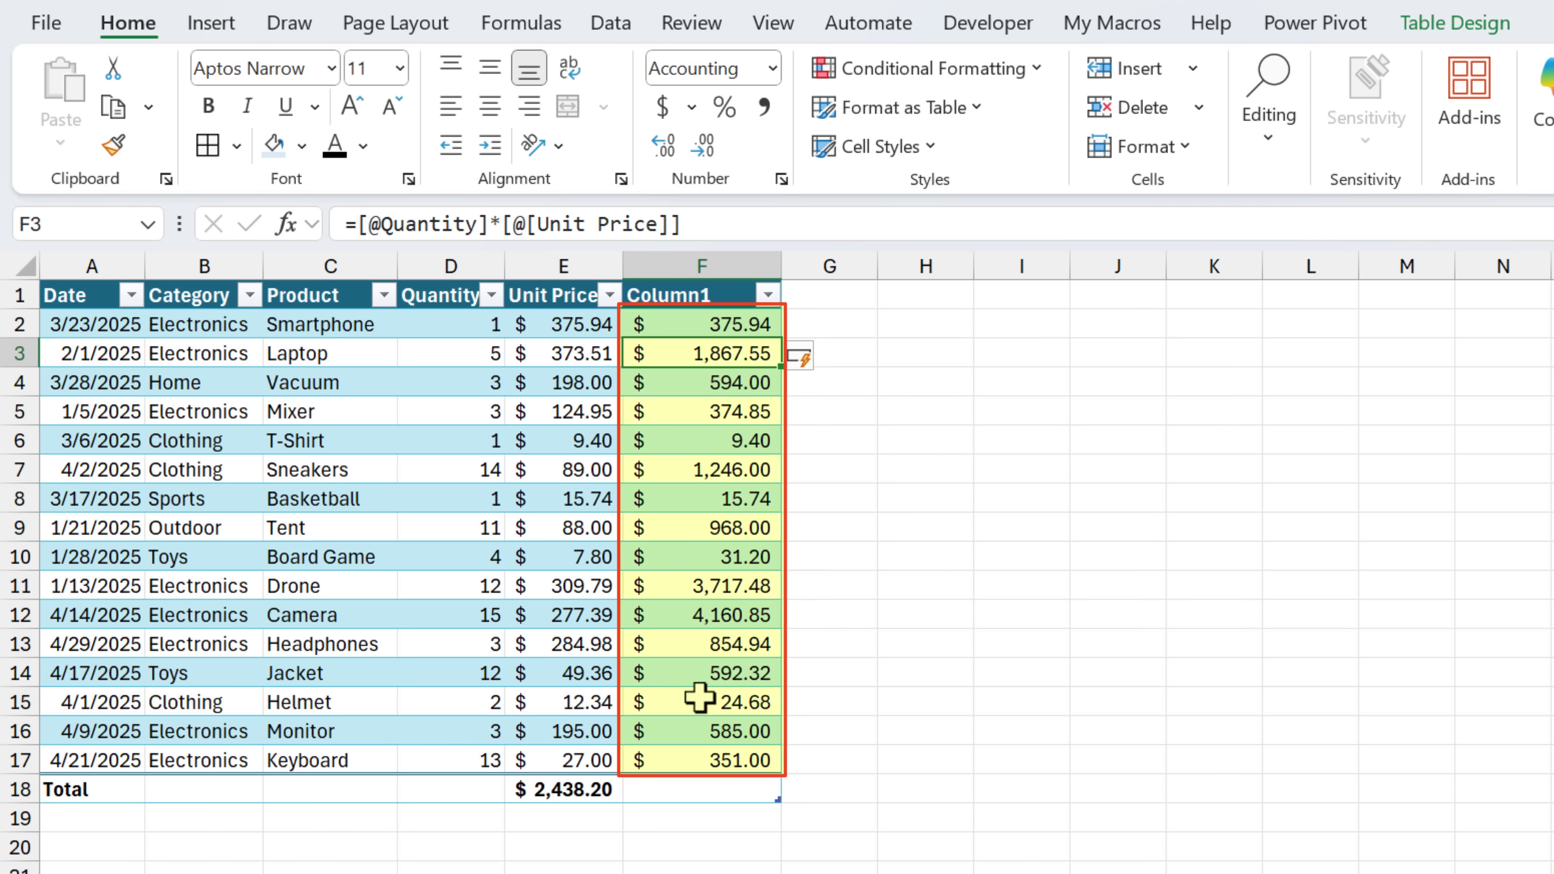
Set the Total row cell F18 under Column1 to Sum, giving $15,768.95.
{"action": "left_click", "coordinate": [716, 790]}
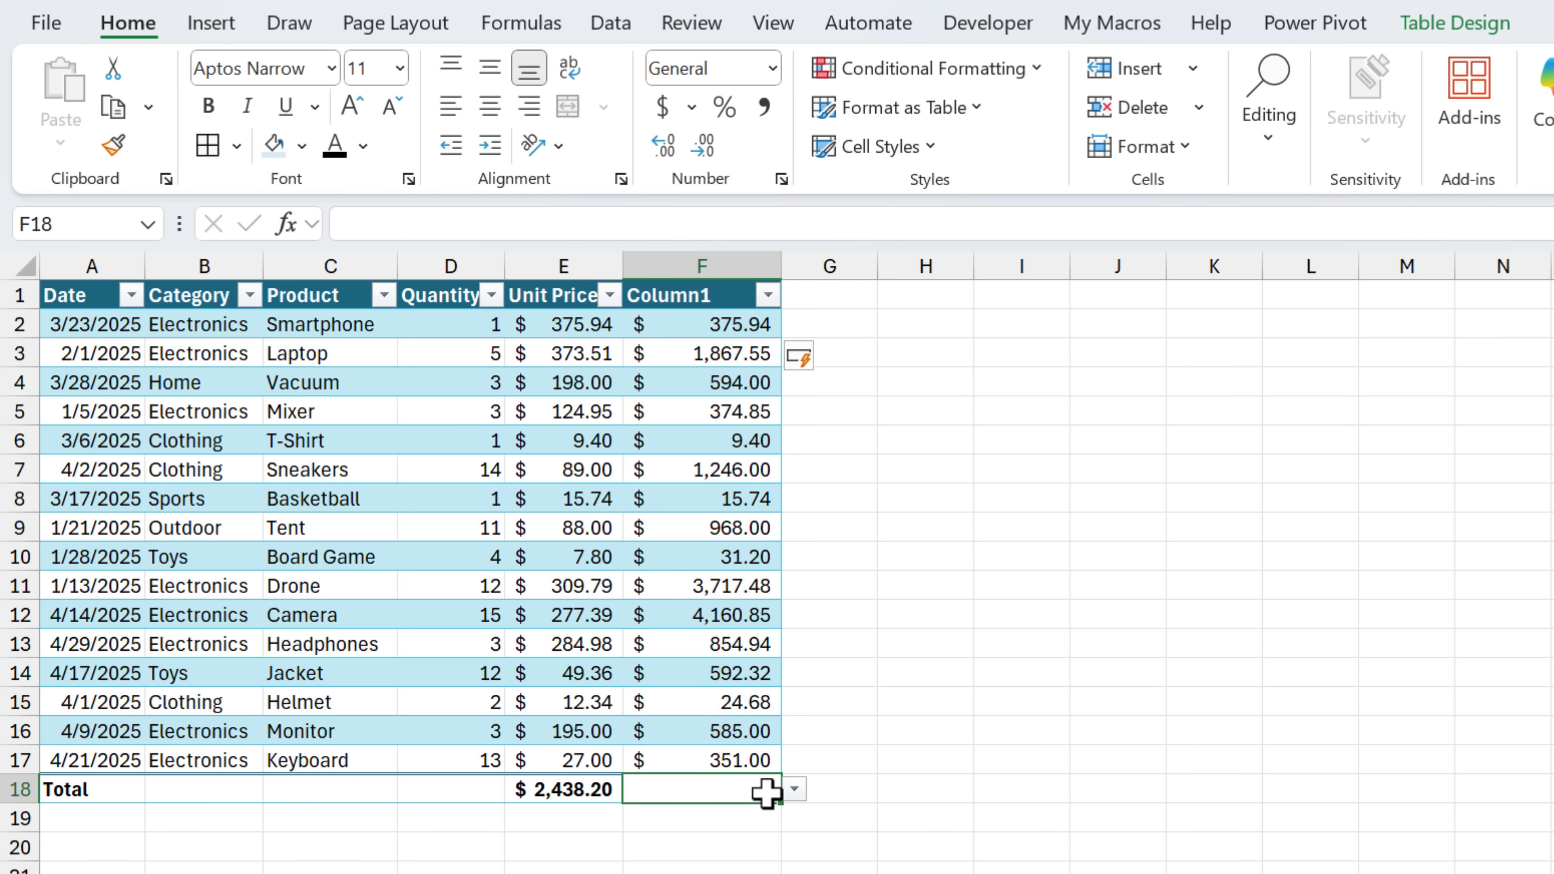
{"action": "left_click", "coordinate": [794, 789]}
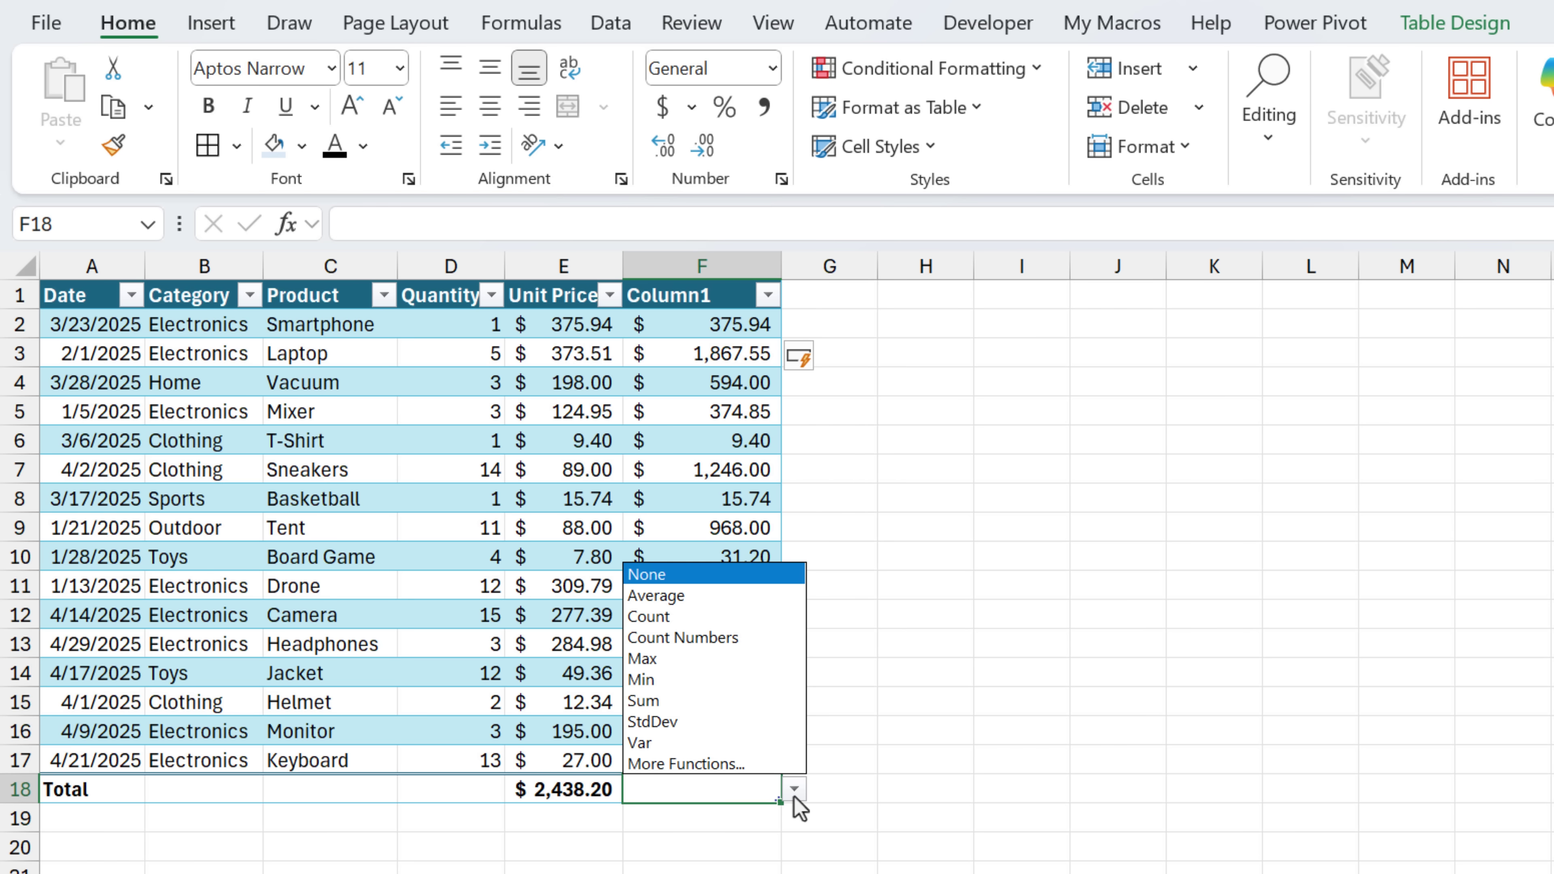
{"action": "left_click", "coordinate": [676, 695]}
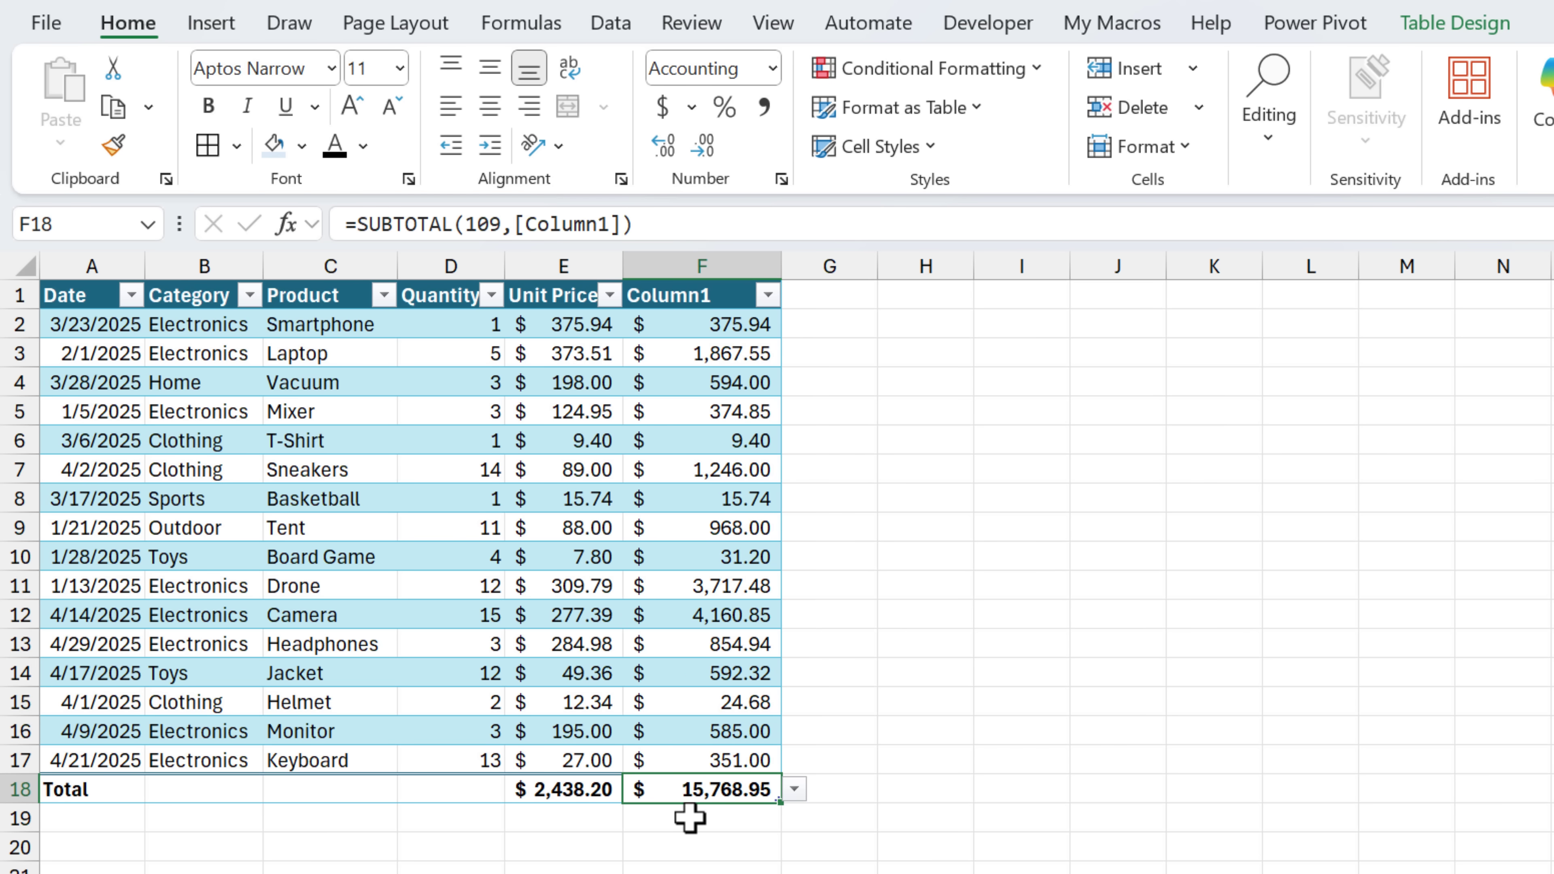